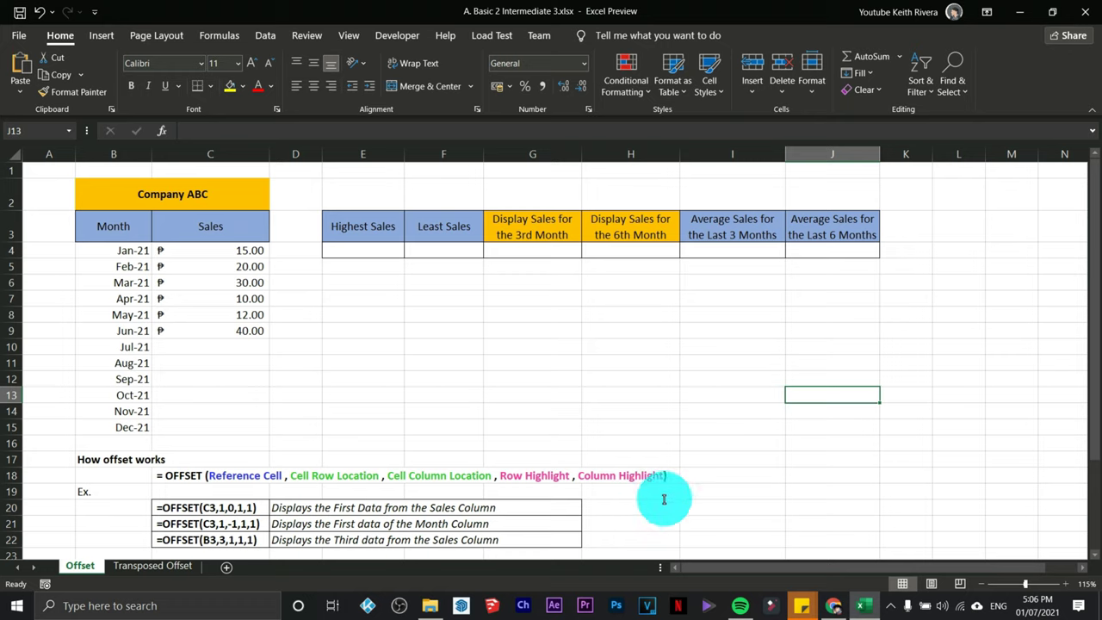
# Step: Enter =OFFSET(C3,1,0,1,1) in cell I20 to return the first value of the Sales column
pyautogui.click(742, 507)
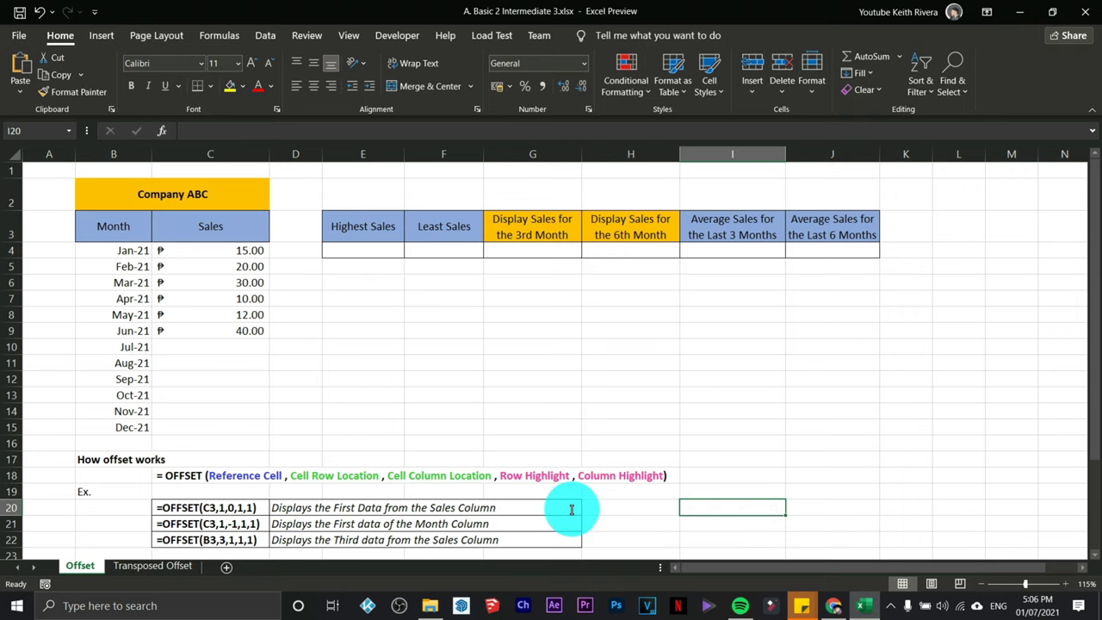
pyautogui.write('=')
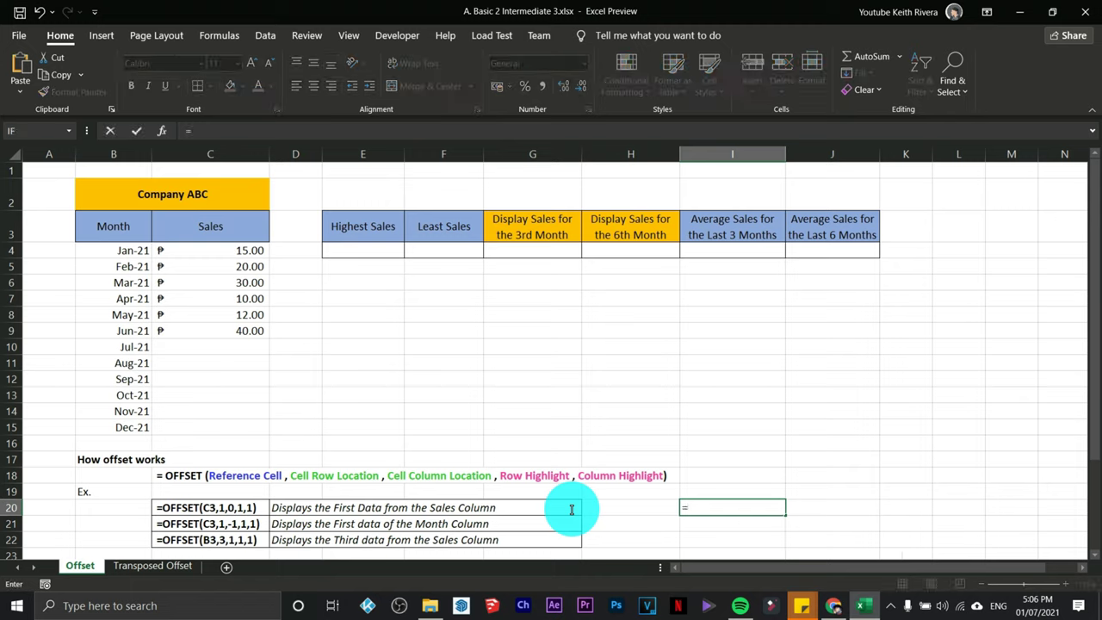
pyautogui.write('offset')
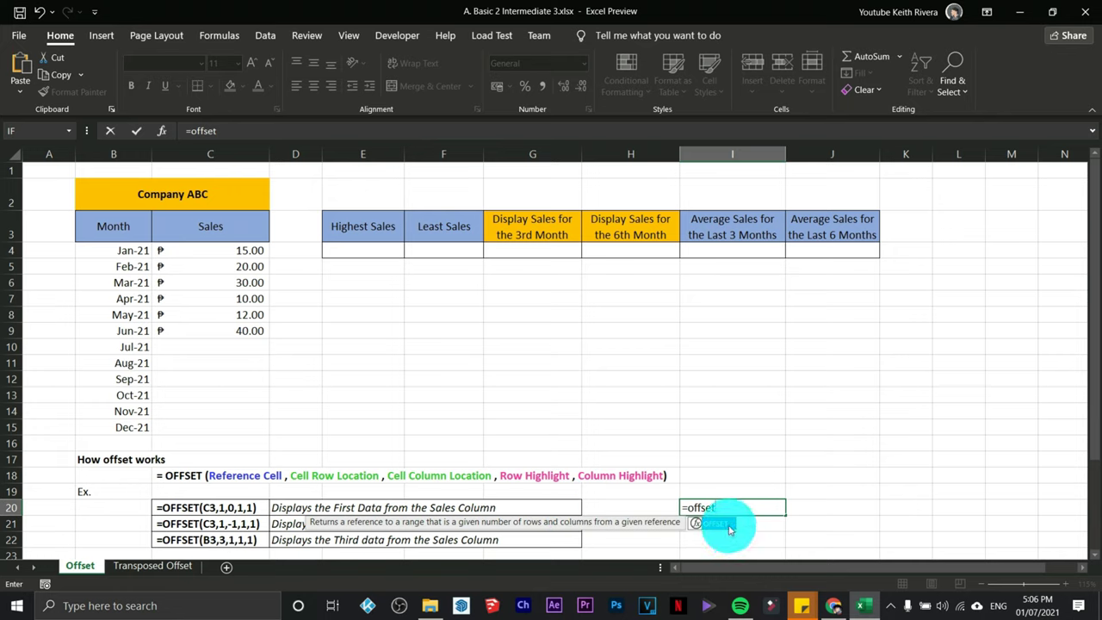
pyautogui.write('(')
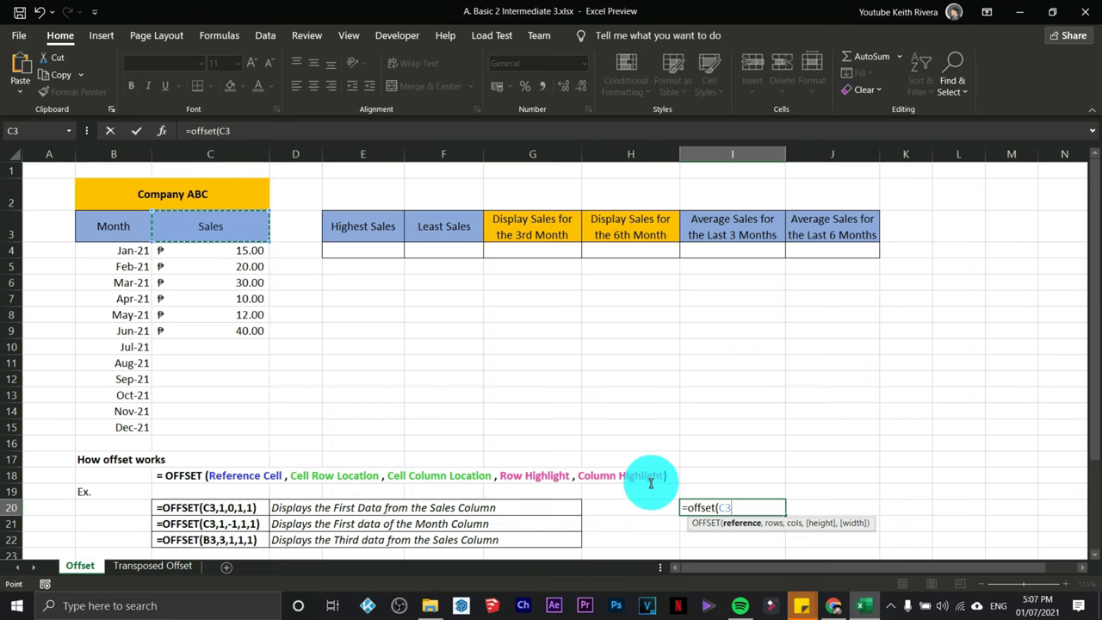
pyautogui.write(',1')
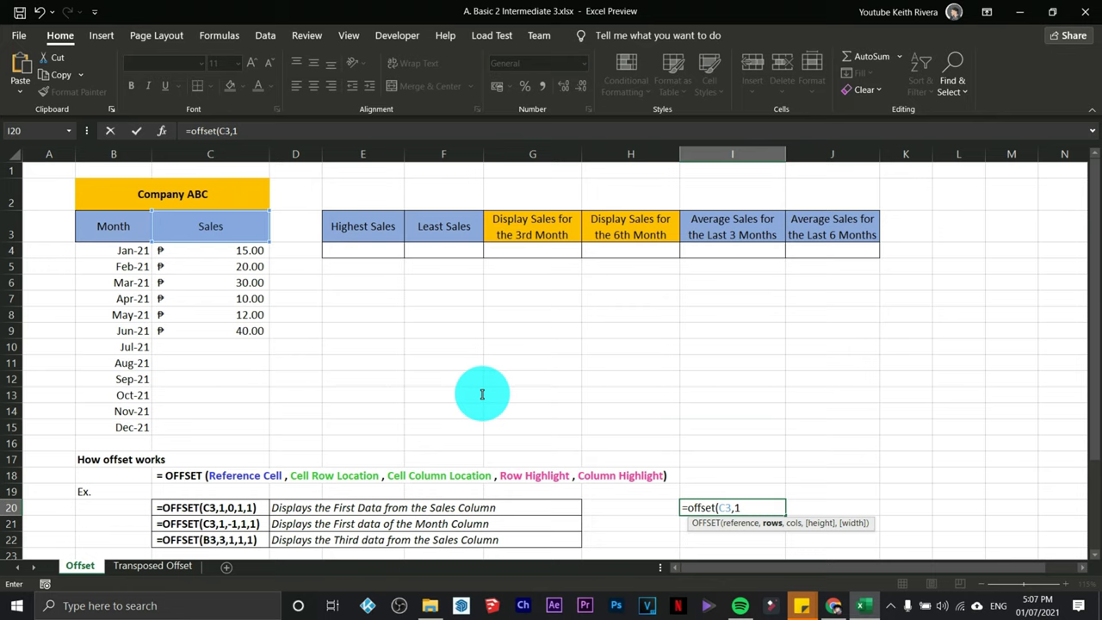
pyautogui.write(',0,1,1')
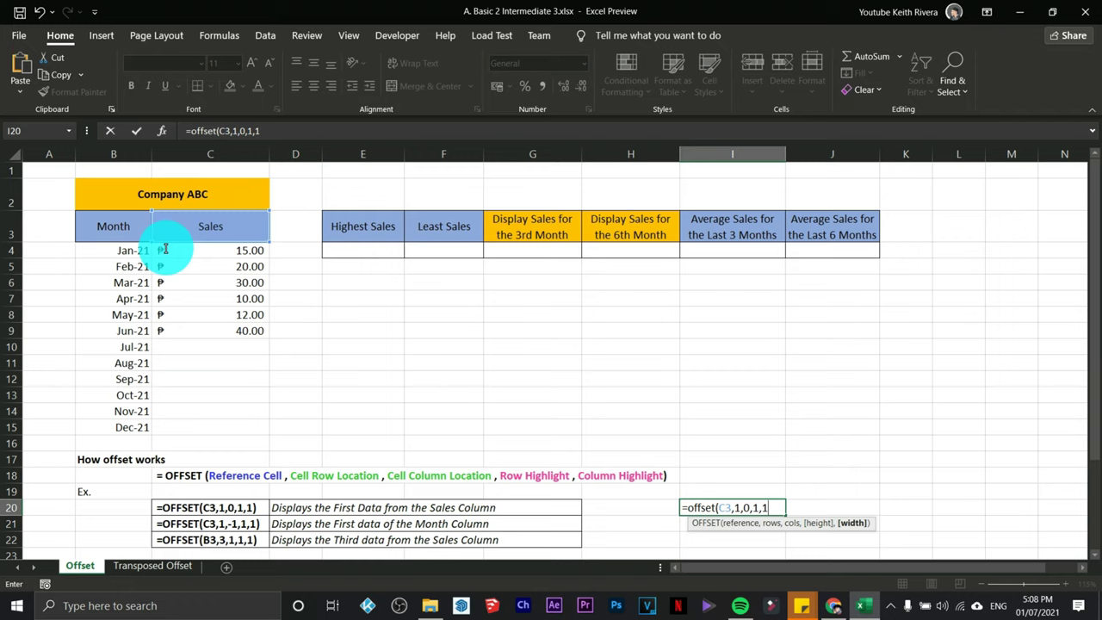
pyautogui.write(')')
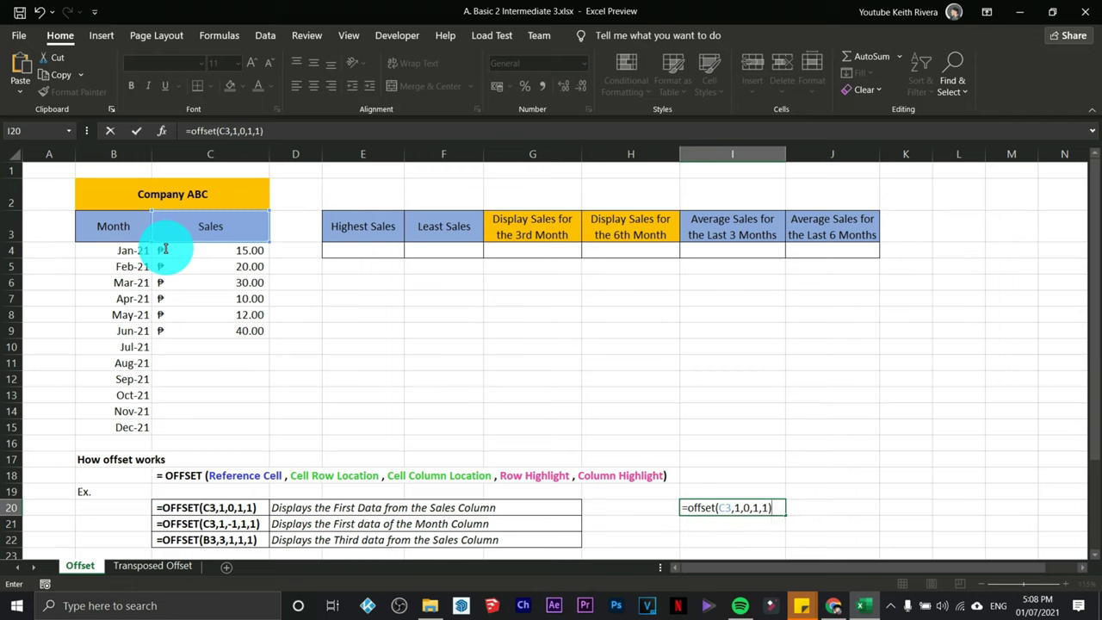
pyautogui.press('Return')
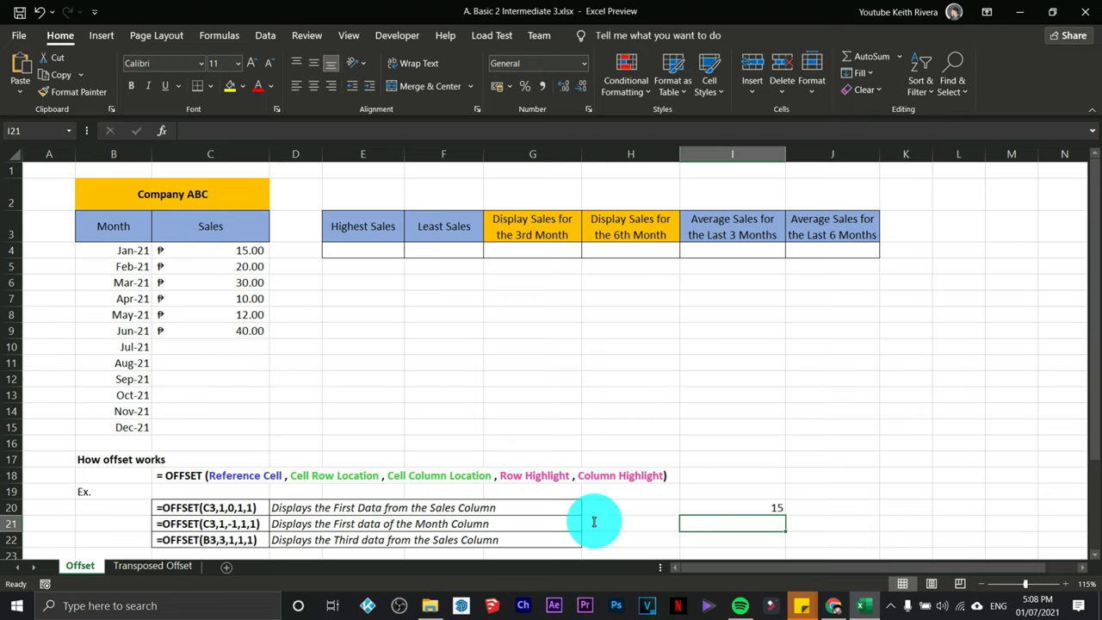
# Step: Enter =OFFSET(C3,1,-1,1,1) in cell I21 to return the first value of the Month column
pyautogui.write('=')
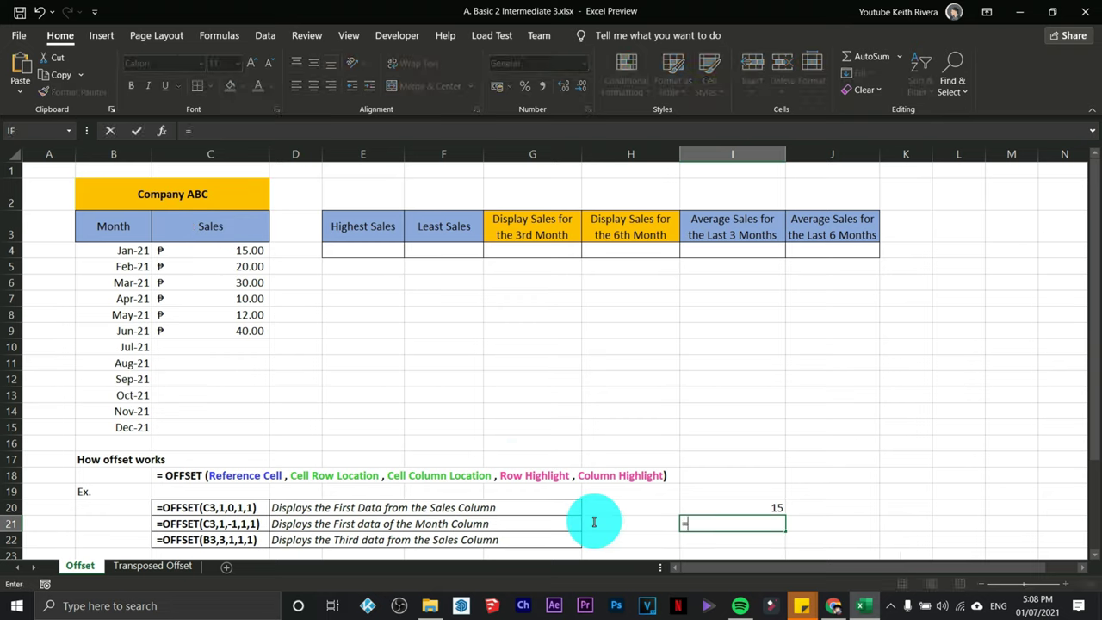
pyautogui.write('ffset')
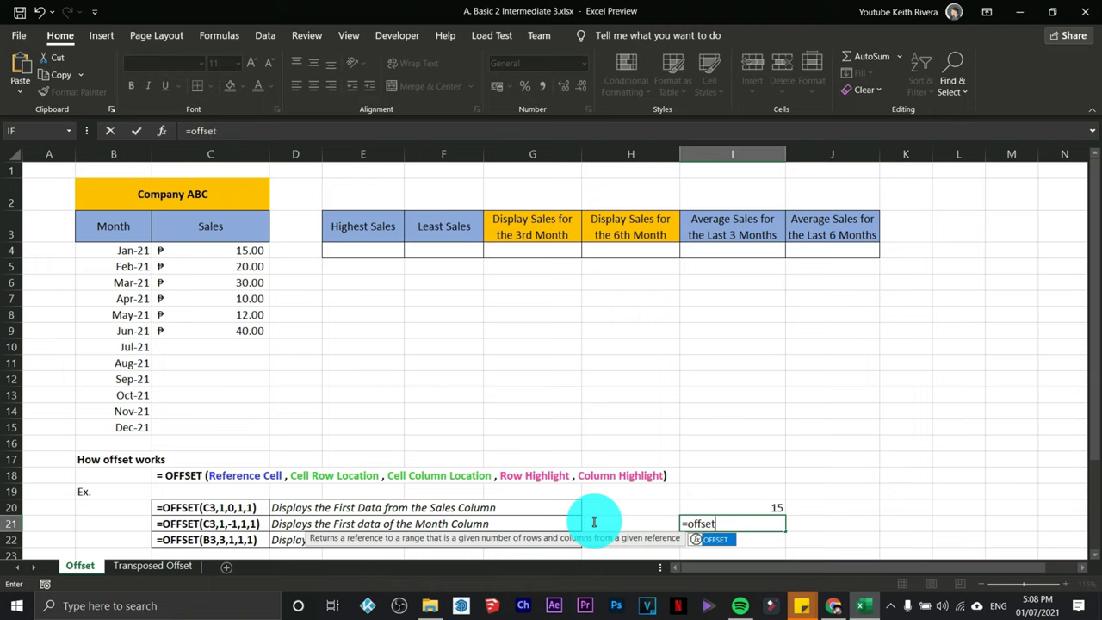
pyautogui.write('(')
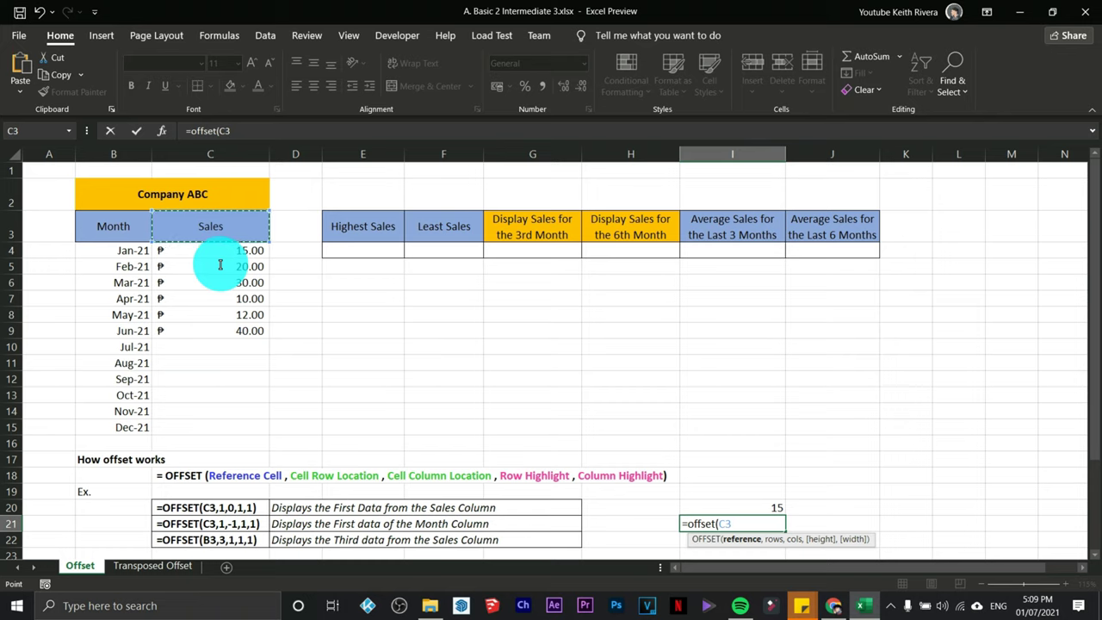
pyautogui.write(',1,-1,1,1')
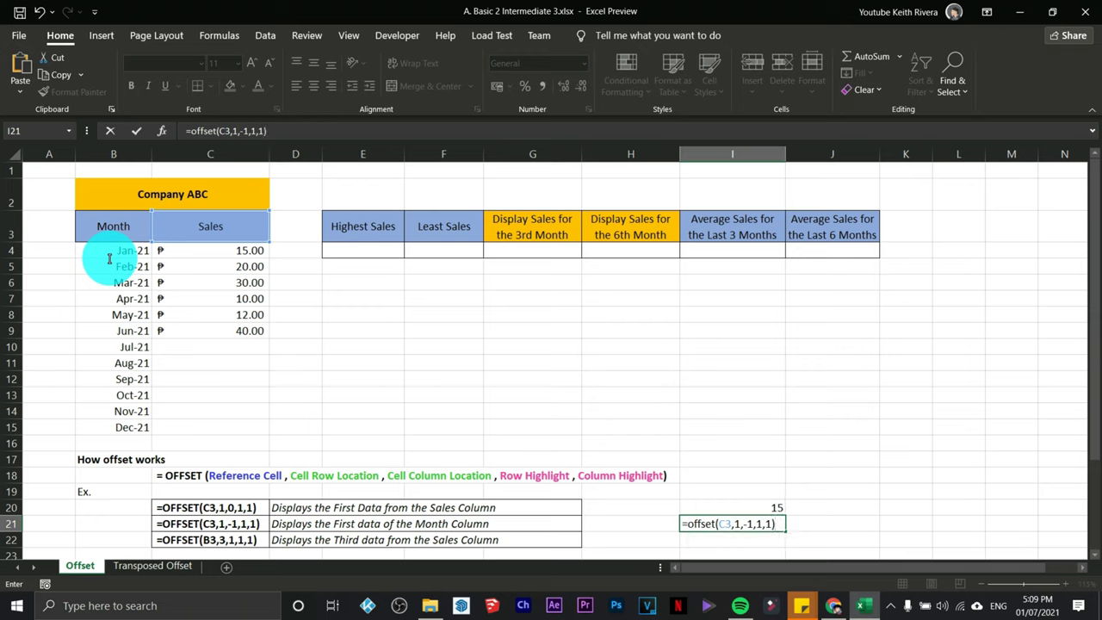
pyautogui.press('Return')
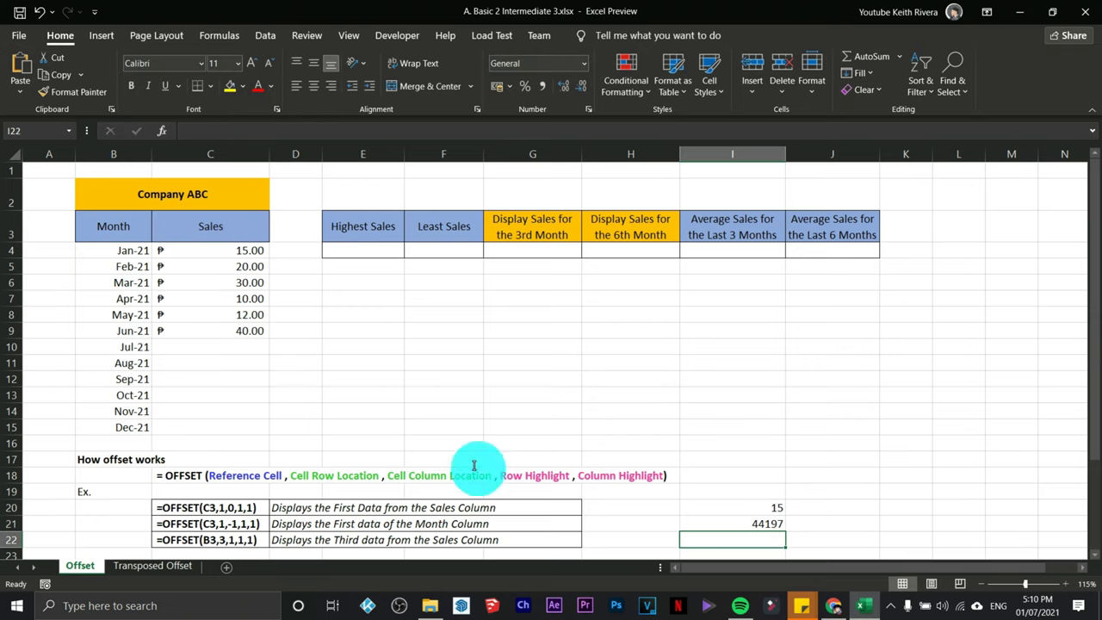
# Step: Format cell I21 as a date using the custom number format mmm-yy
pyautogui.click(729, 525)
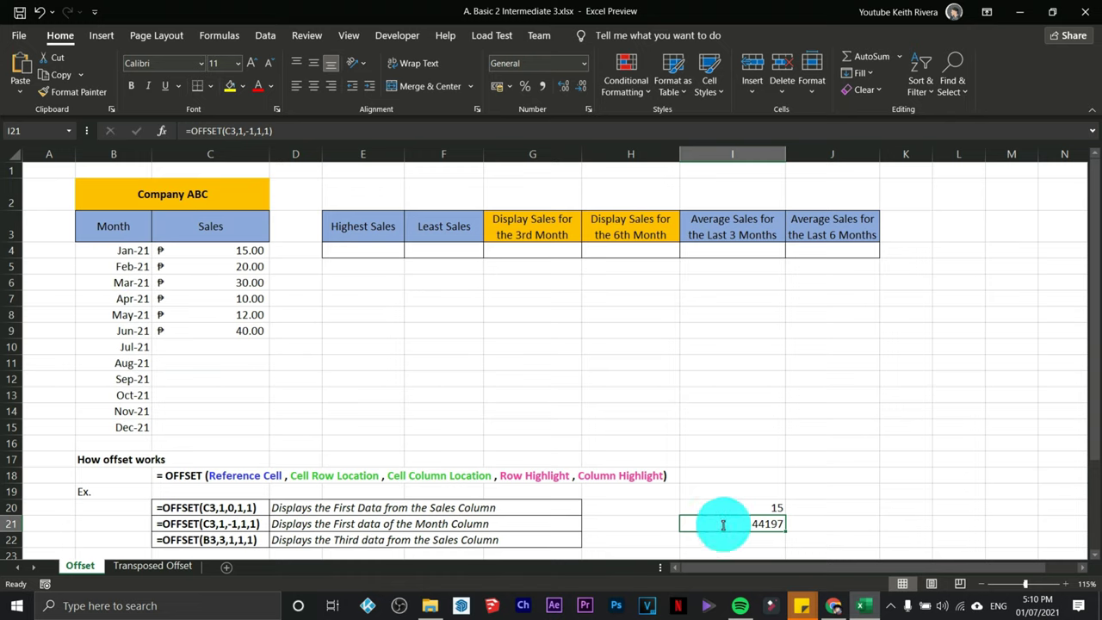
pyautogui.click(585, 63)
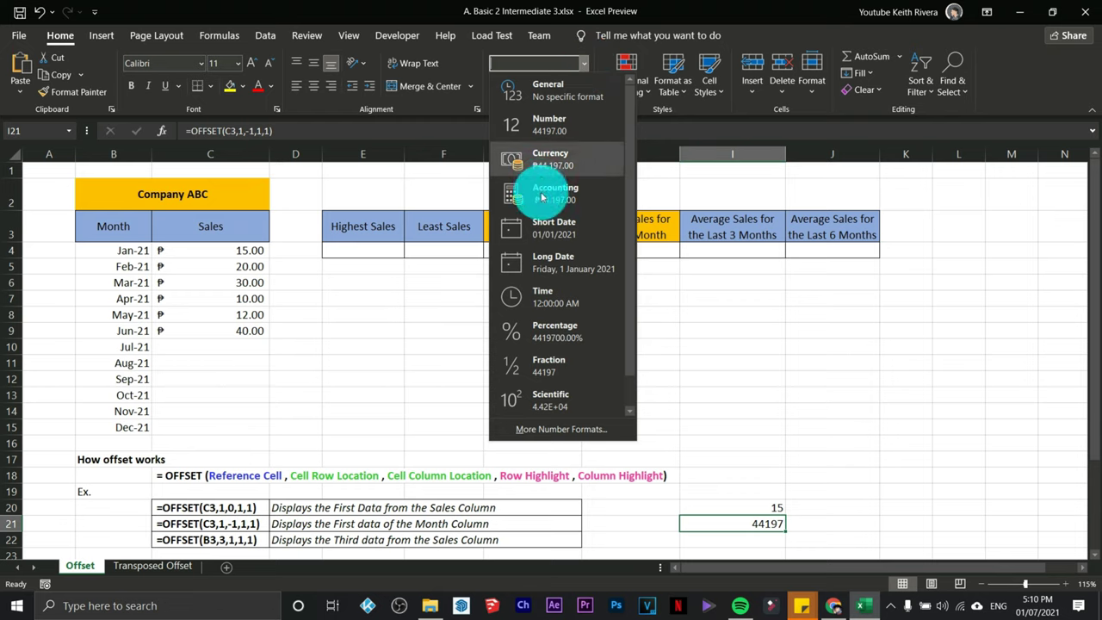
pyautogui.click(552, 227)
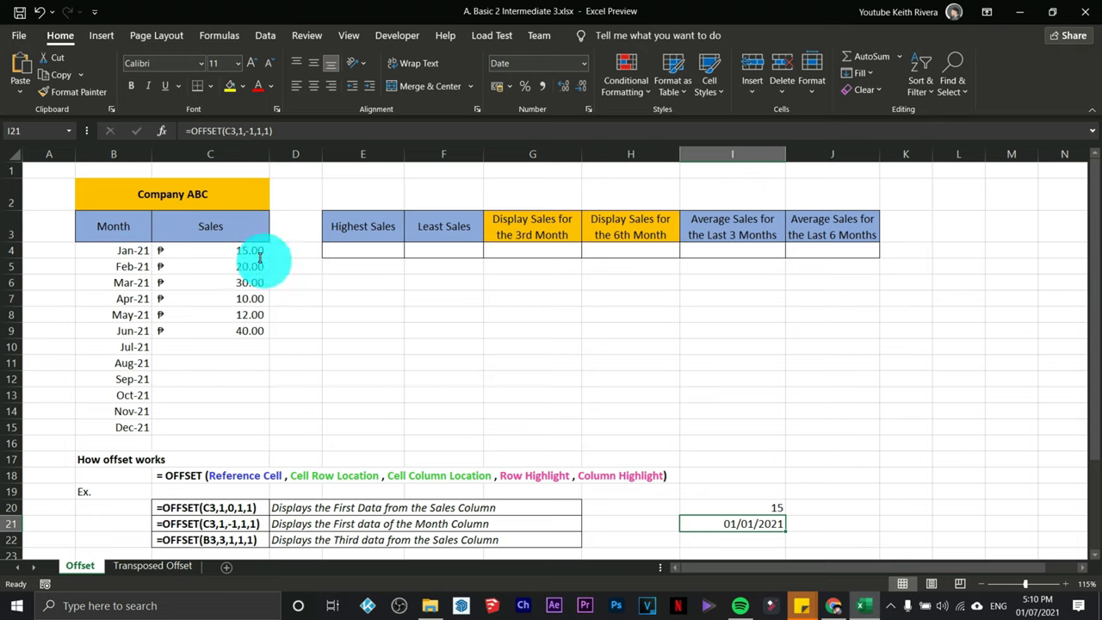
pyautogui.click(590, 110)
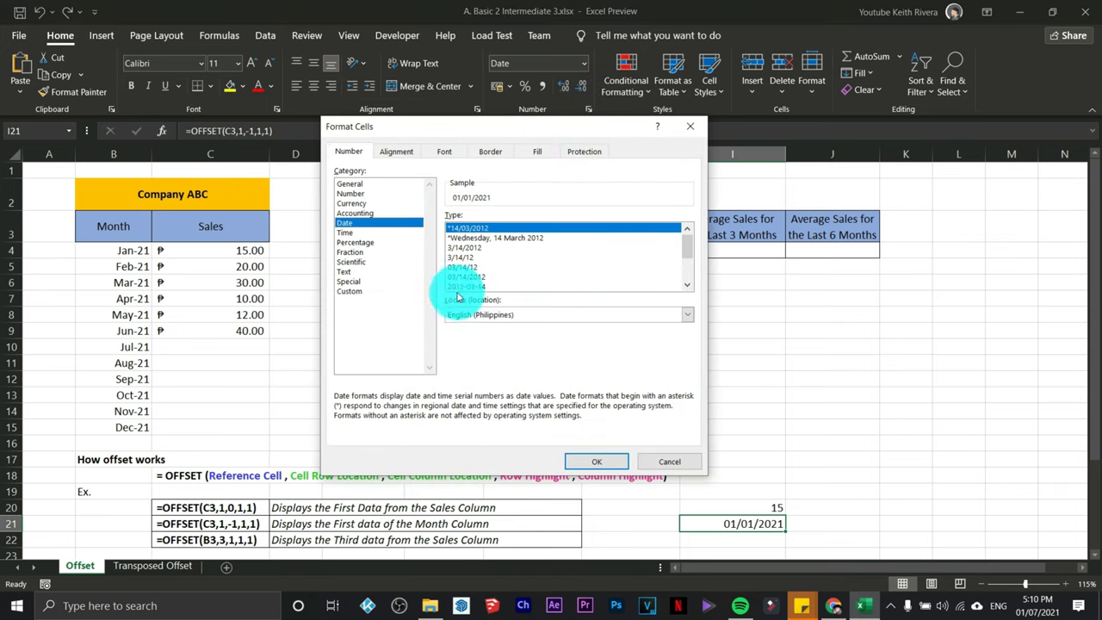
pyautogui.click(349, 291)
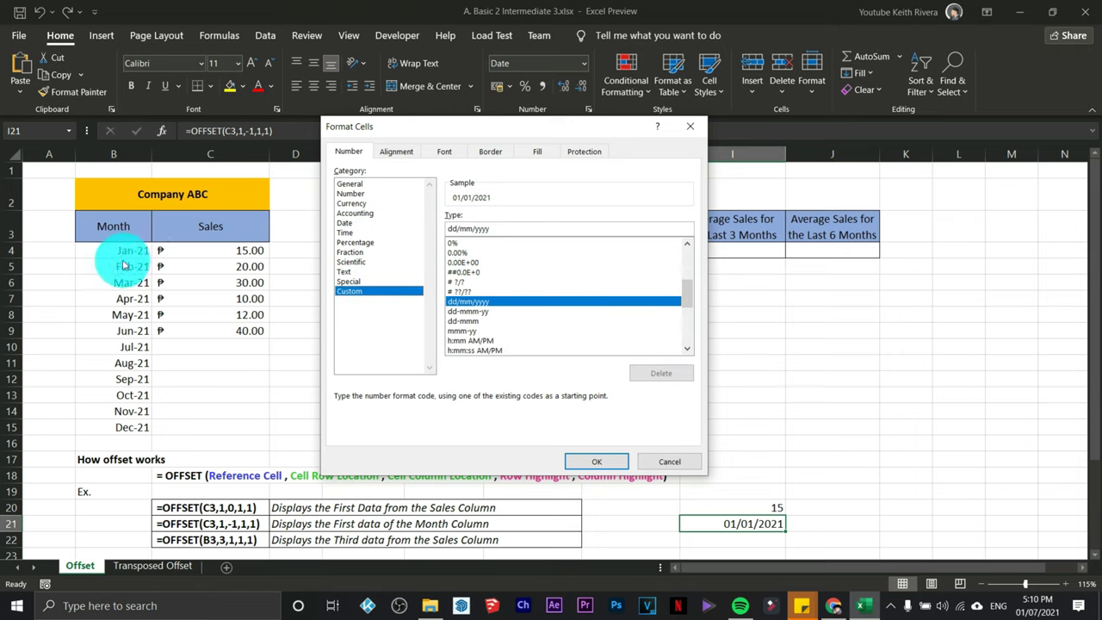
pyautogui.doubleClick(502, 228)
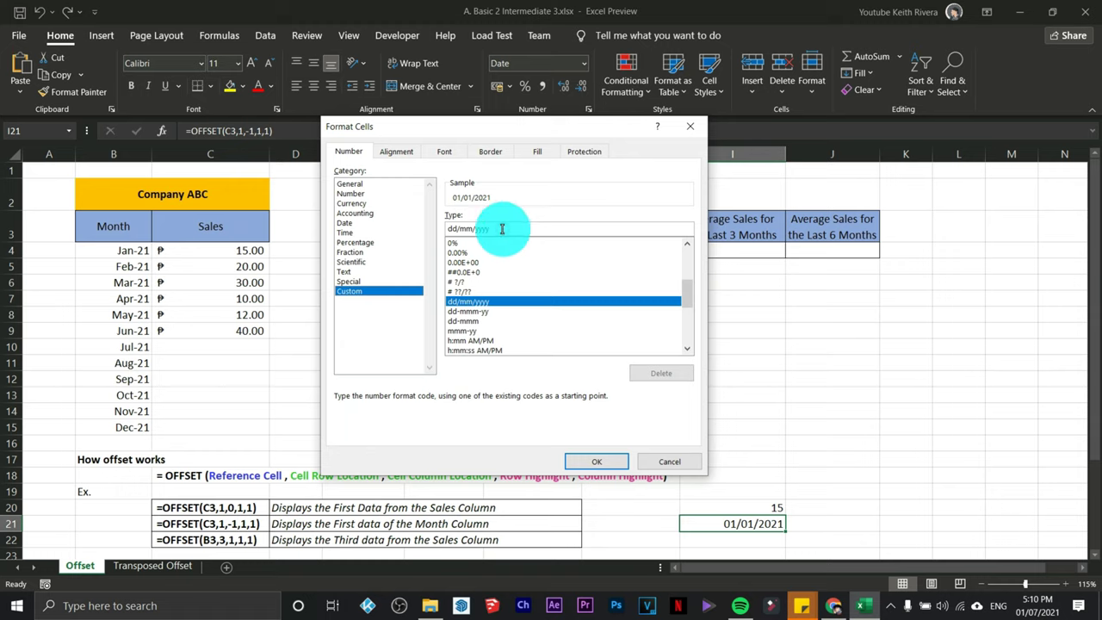
pyautogui.moveTo(503, 228); pyautogui.dragTo(392, 217)
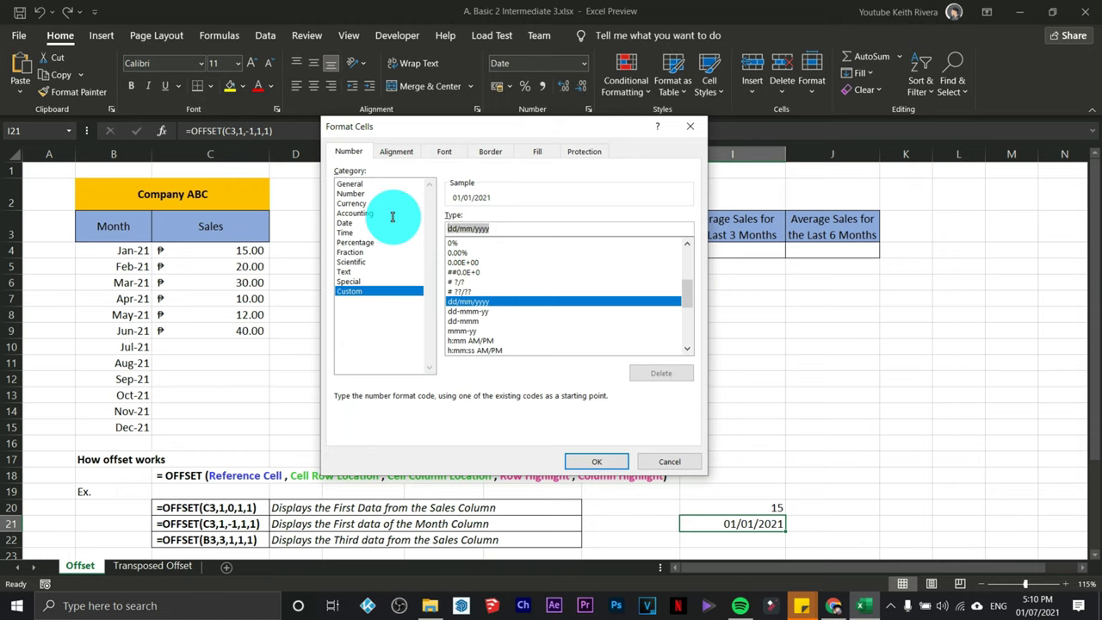
pyautogui.write('mmm-')
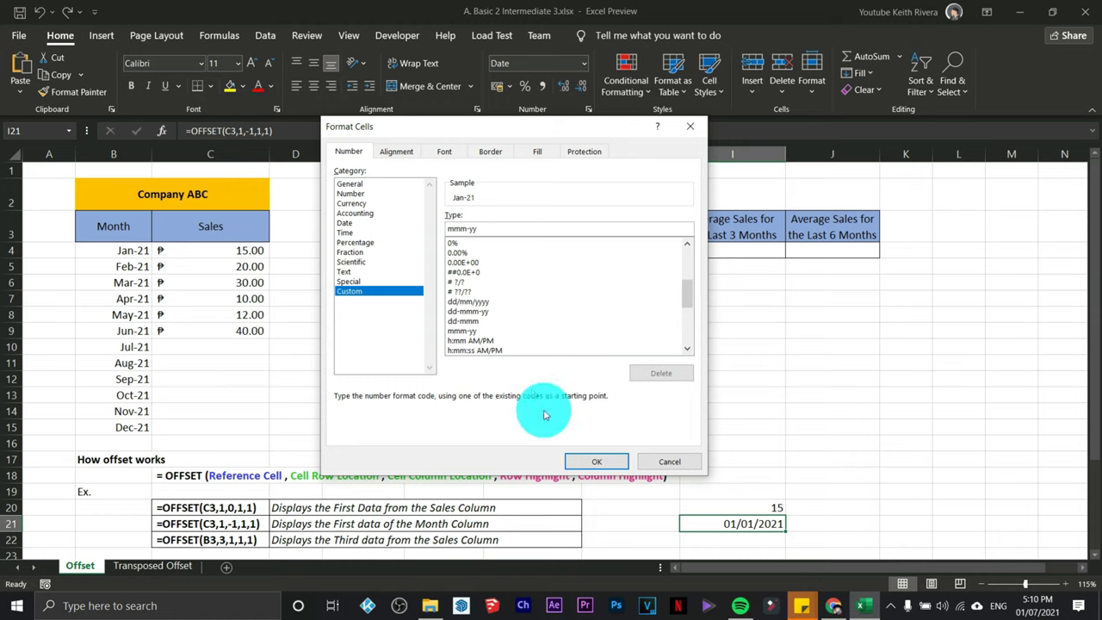
pyautogui.click(596, 463)
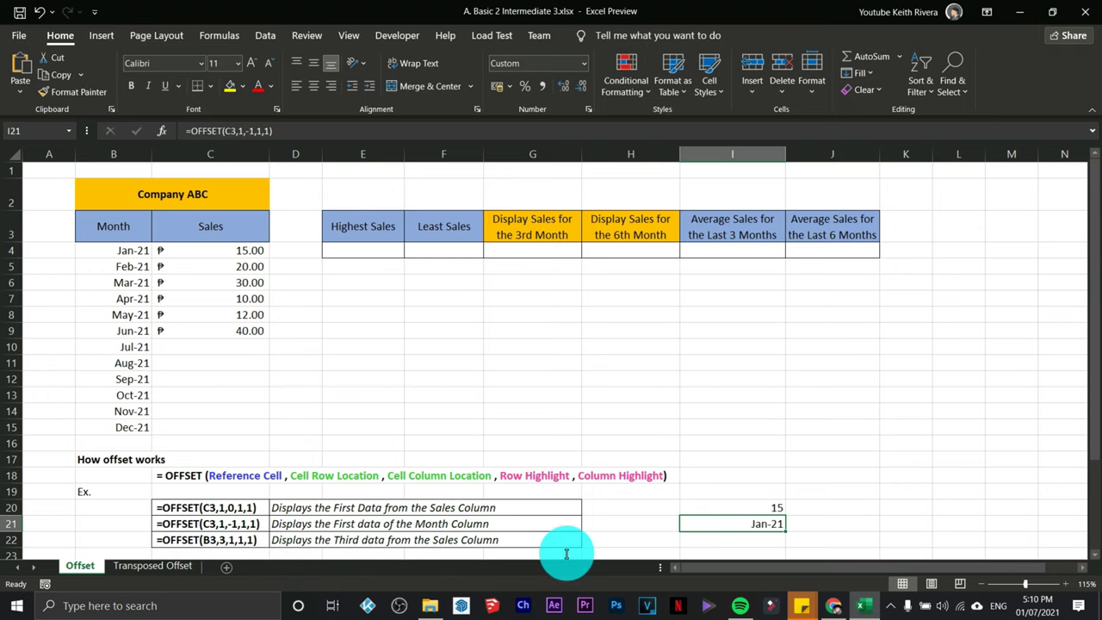
# Step: Enter =OFFSET(B3,3,1,1,1) in cell I22 to return the third value of the Sales column
pyautogui.click(746, 542)
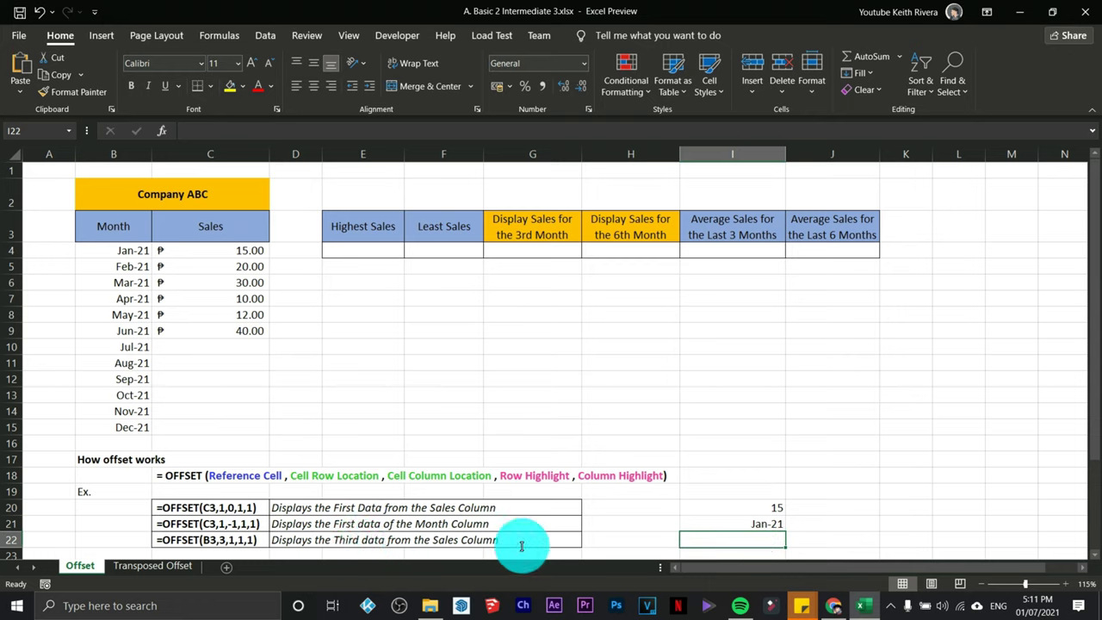
pyautogui.click(108, 228)
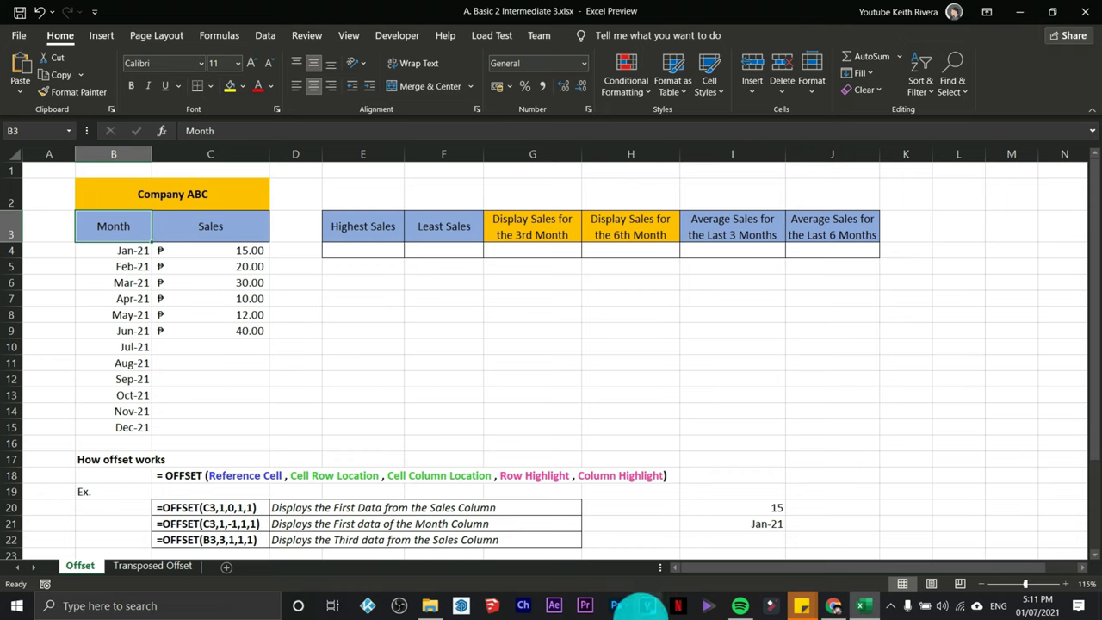
pyautogui.click(722, 540)
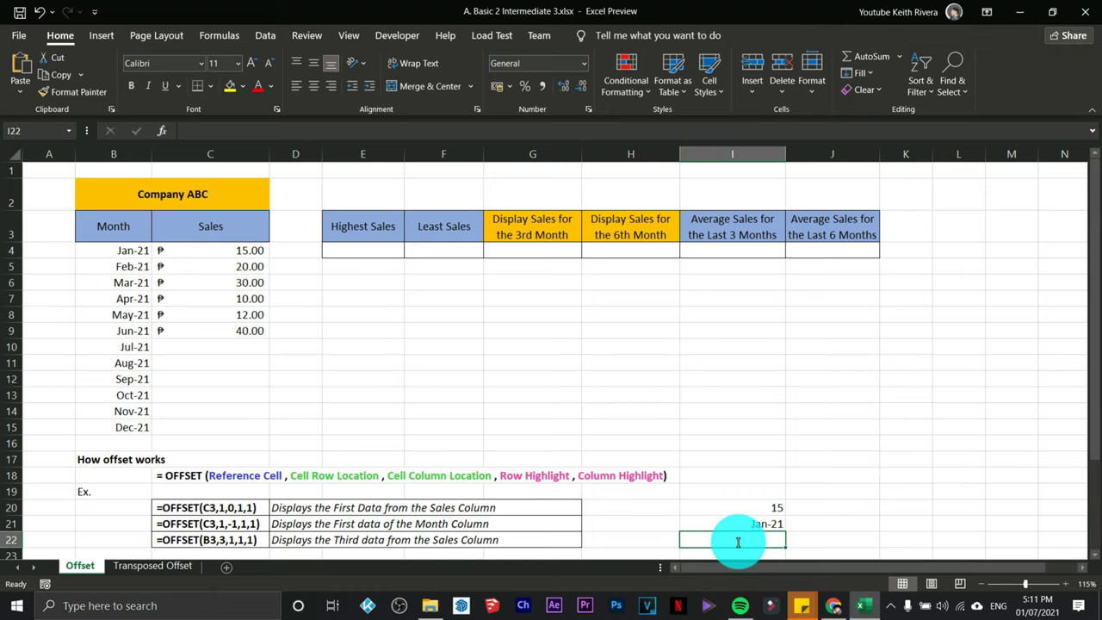
pyautogui.write('=offset')
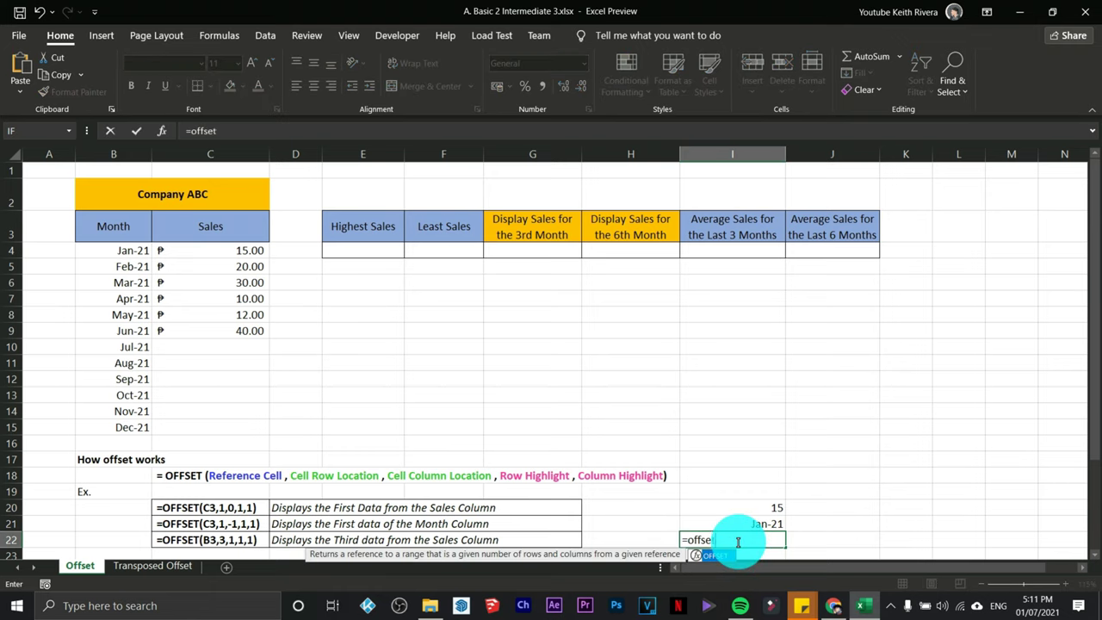
pyautogui.write('(')
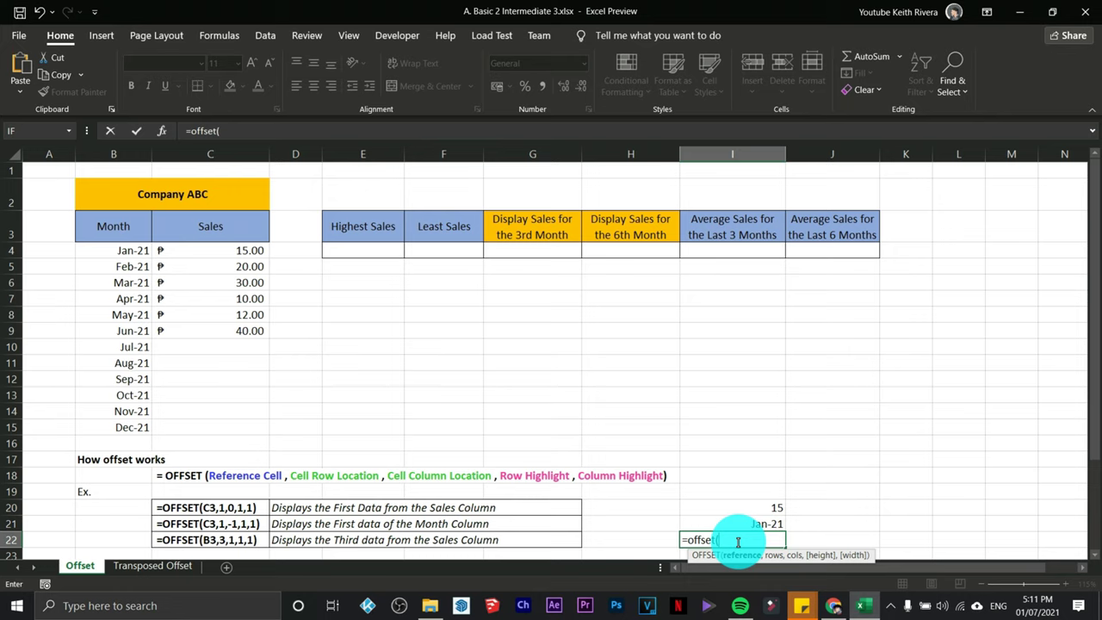
pyautogui.click(101, 226)
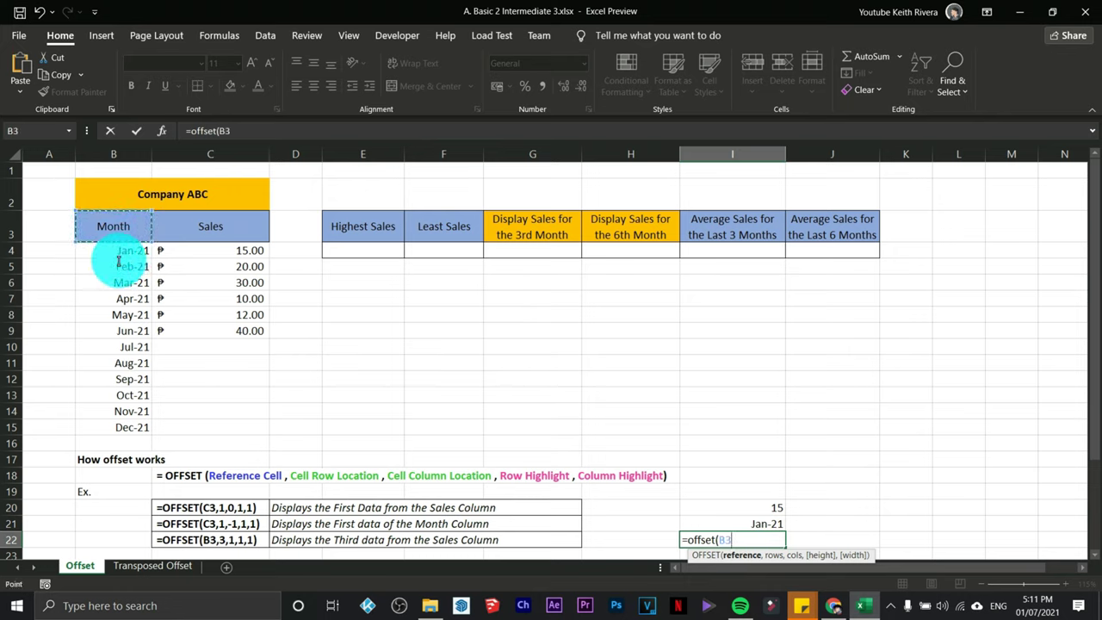
pyautogui.write(',3,1,1,1')
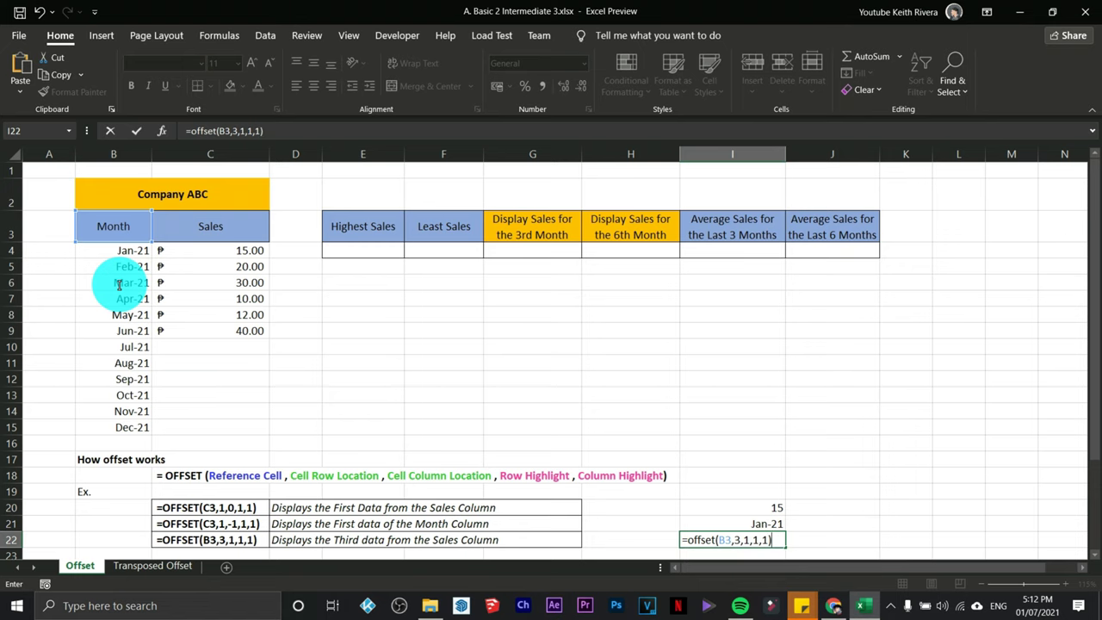
pyautogui.press('Return')
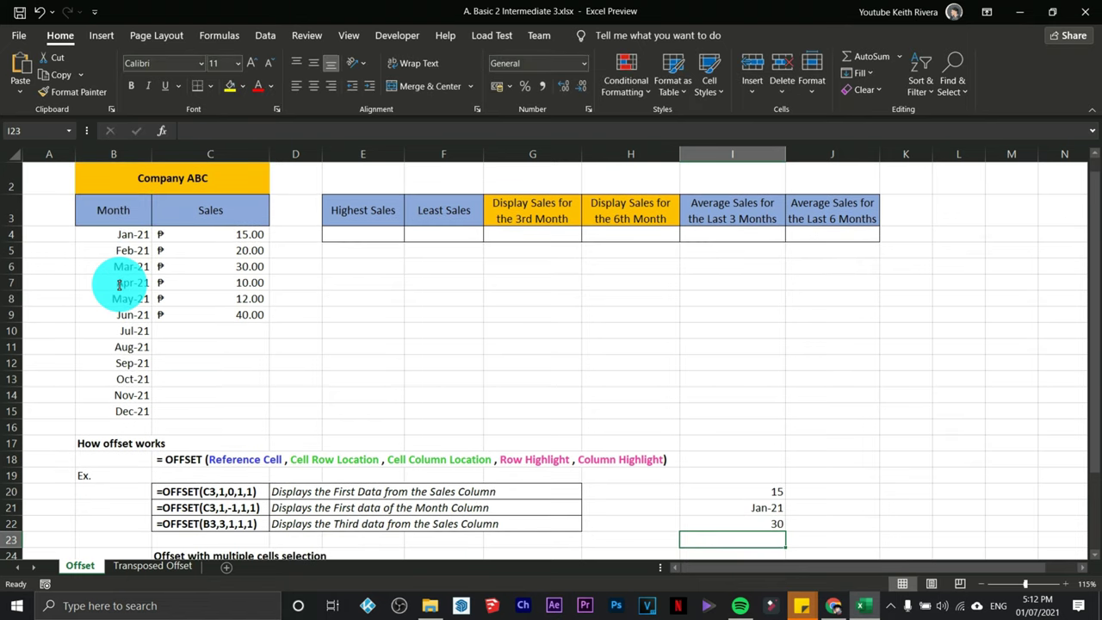
pyautogui.click(733, 524)
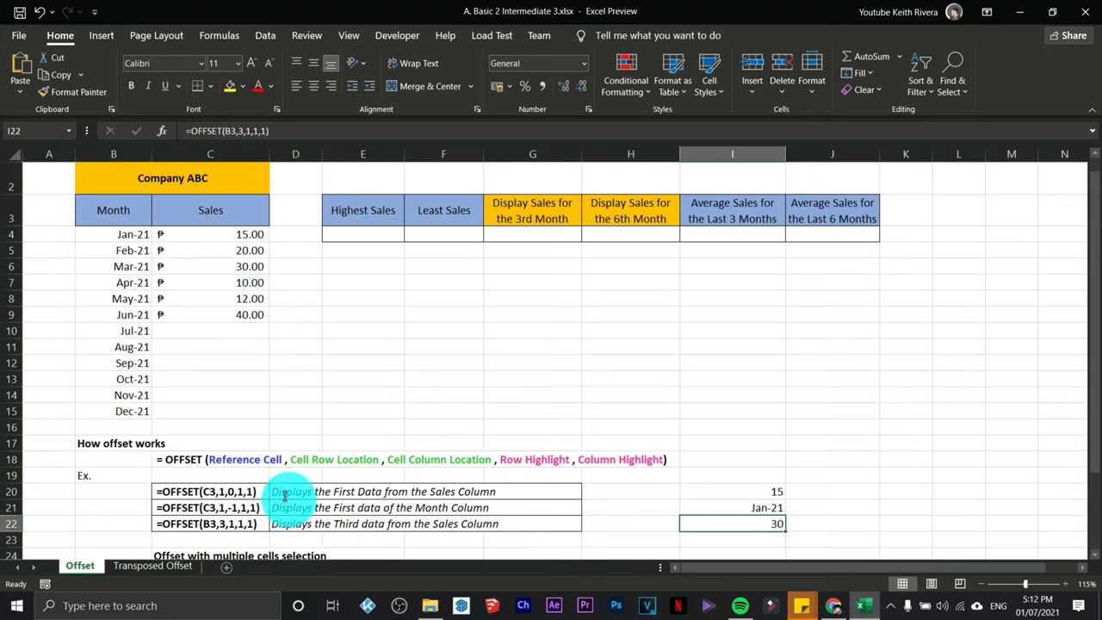
# Step: Clear the example formulas in I20:I22, undo the deletion, and select cell I20
pyautogui.moveTo(743, 489); pyautogui.dragTo(749, 522)
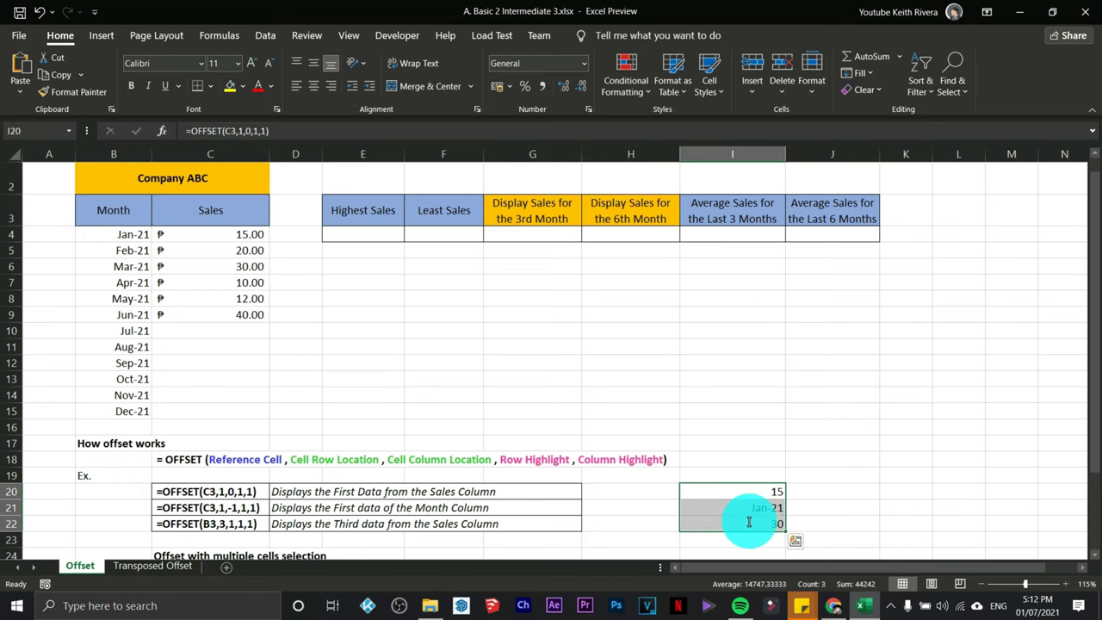
pyautogui.press('Delete')
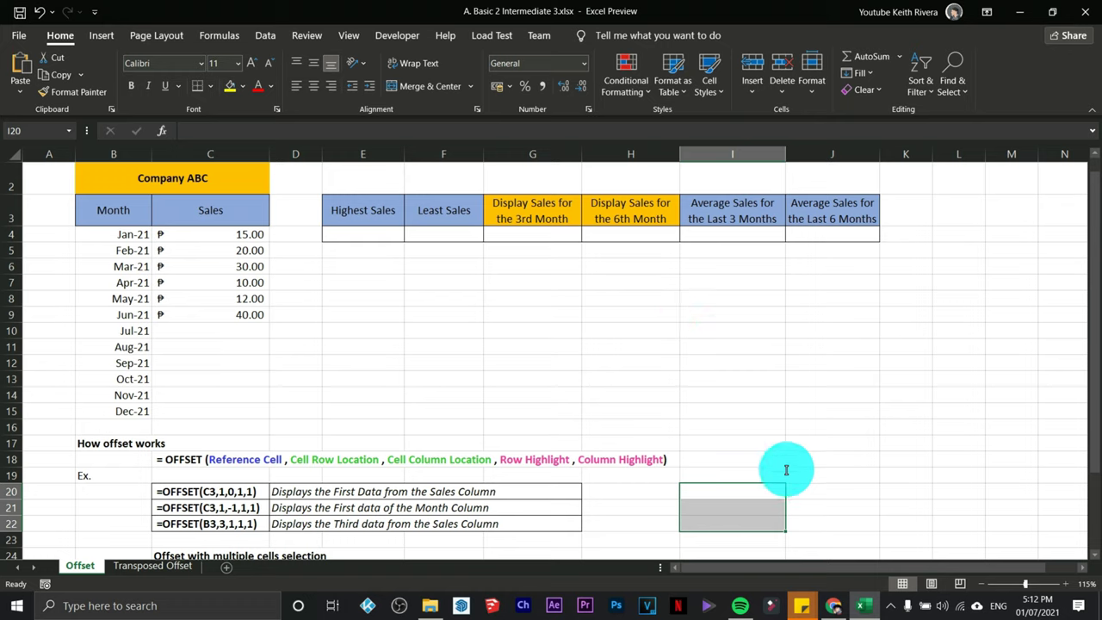
pyautogui.hotkey('ctrl', 'z')
pyautogui.click(818, 491)
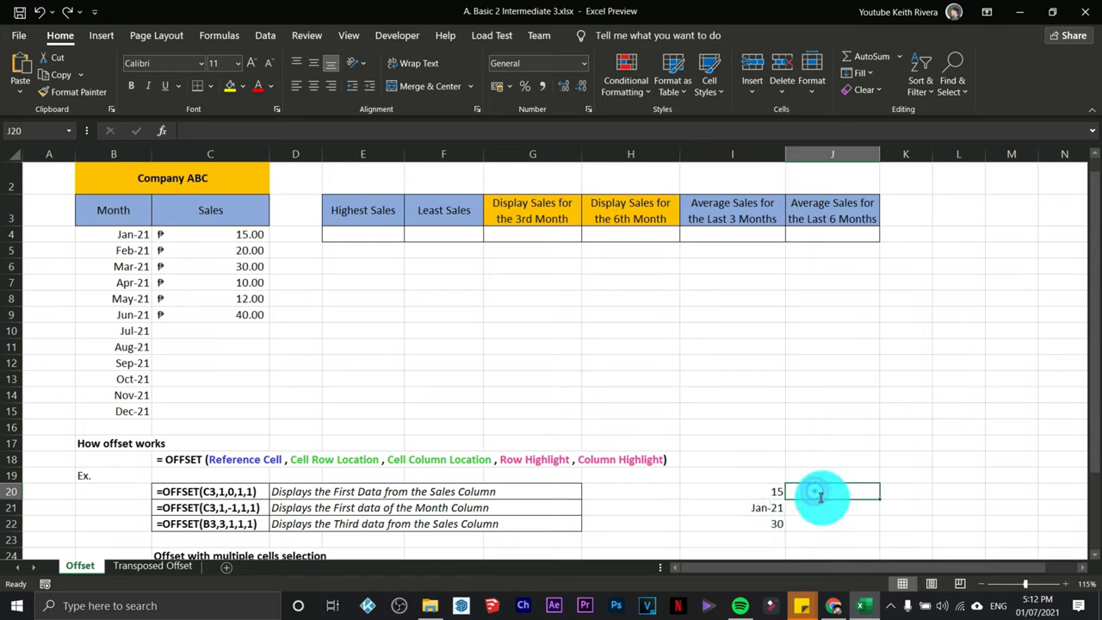
pyautogui.click(761, 492)
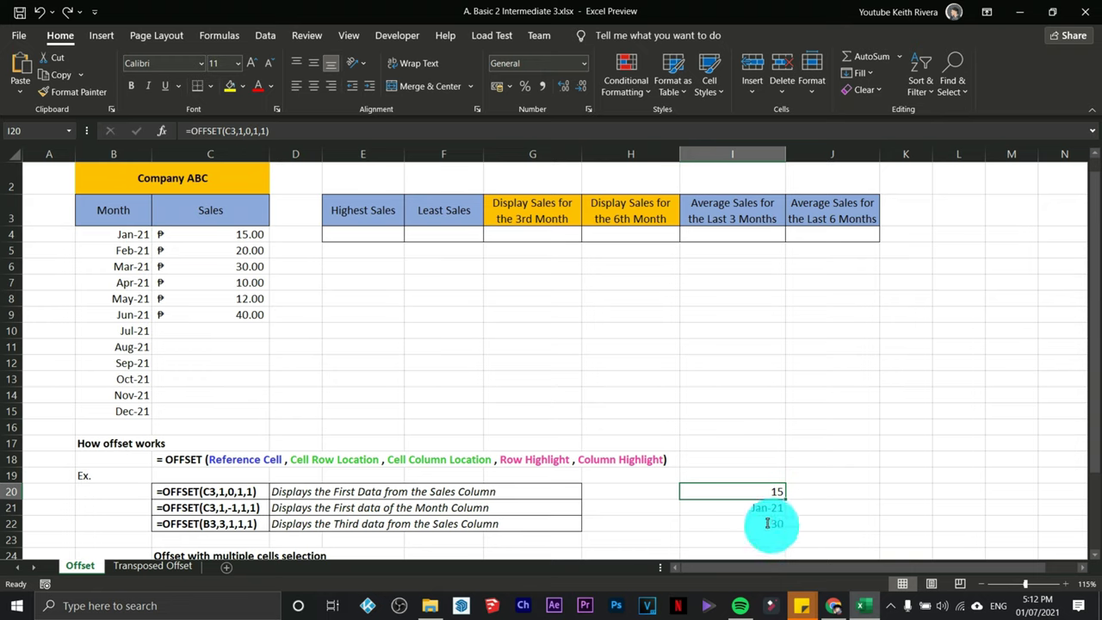
# Step: Copy the accounting format of sales cell C4 to the formula result in cell I20
pyautogui.click(213, 235)
pyautogui.click(52, 92)
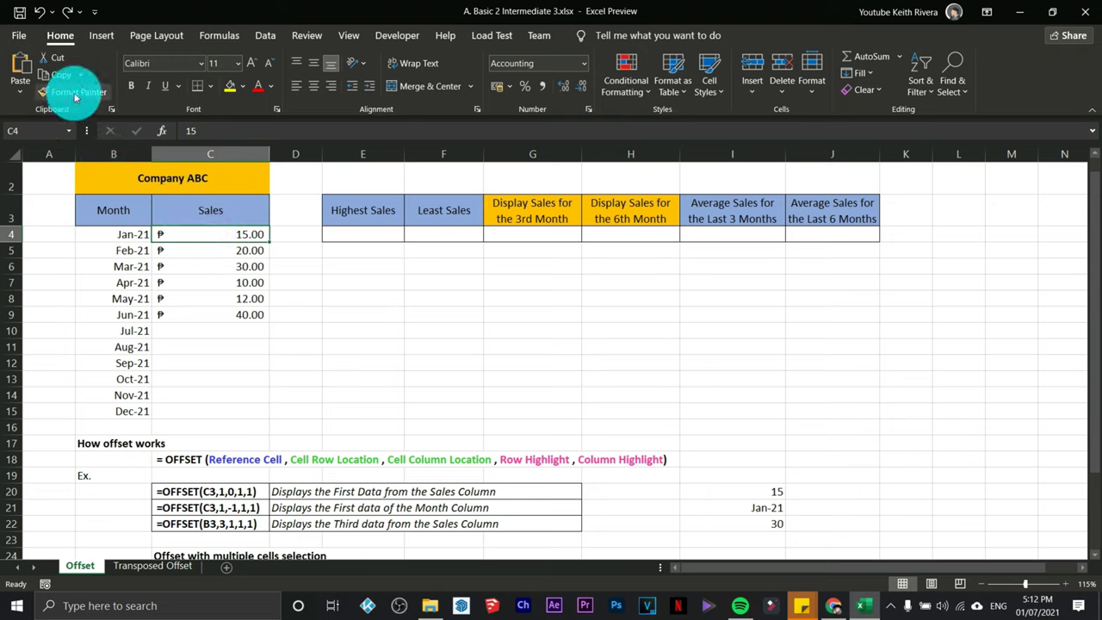
pyautogui.click(755, 491)
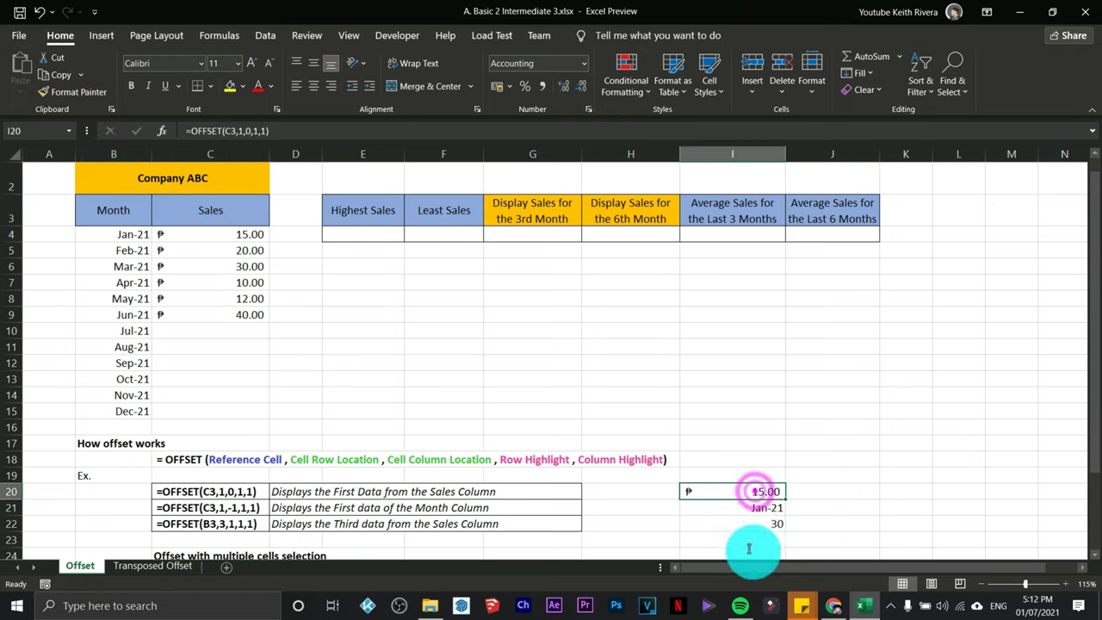
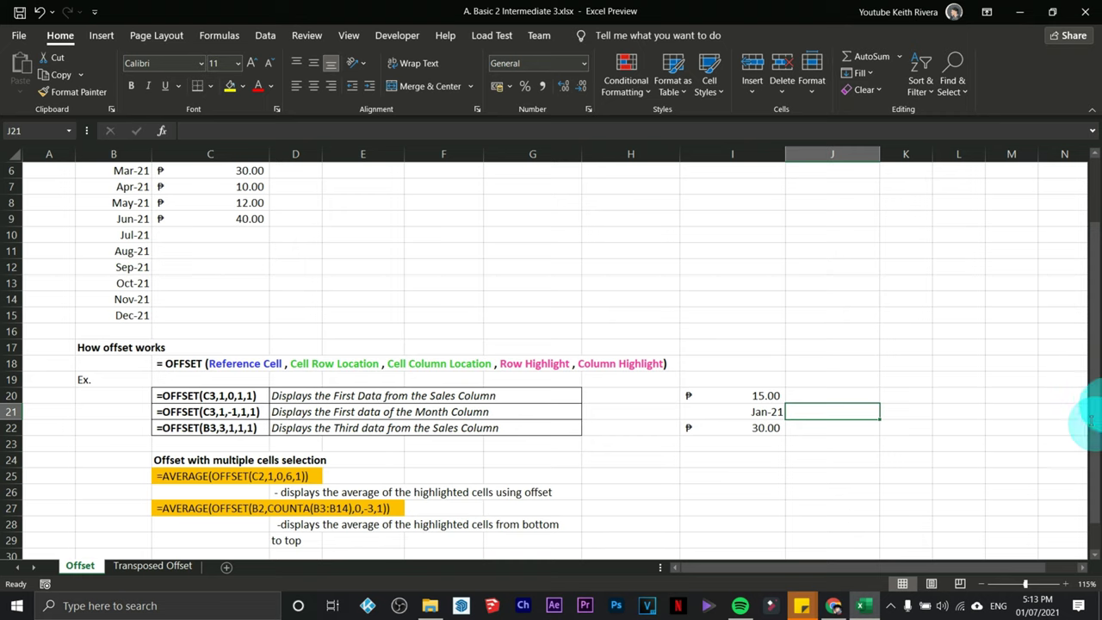
pyautogui.click(1099, 402)
pyautogui.moveTo(1098, 402); pyautogui.dragTo(1088, 320)
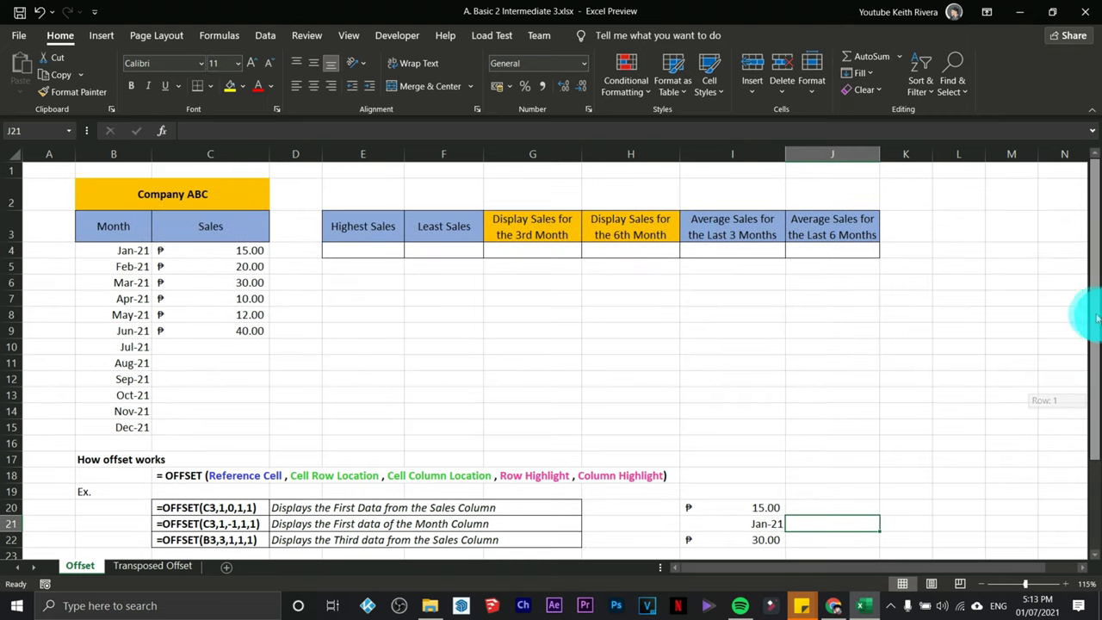
pyautogui.click(536, 227)
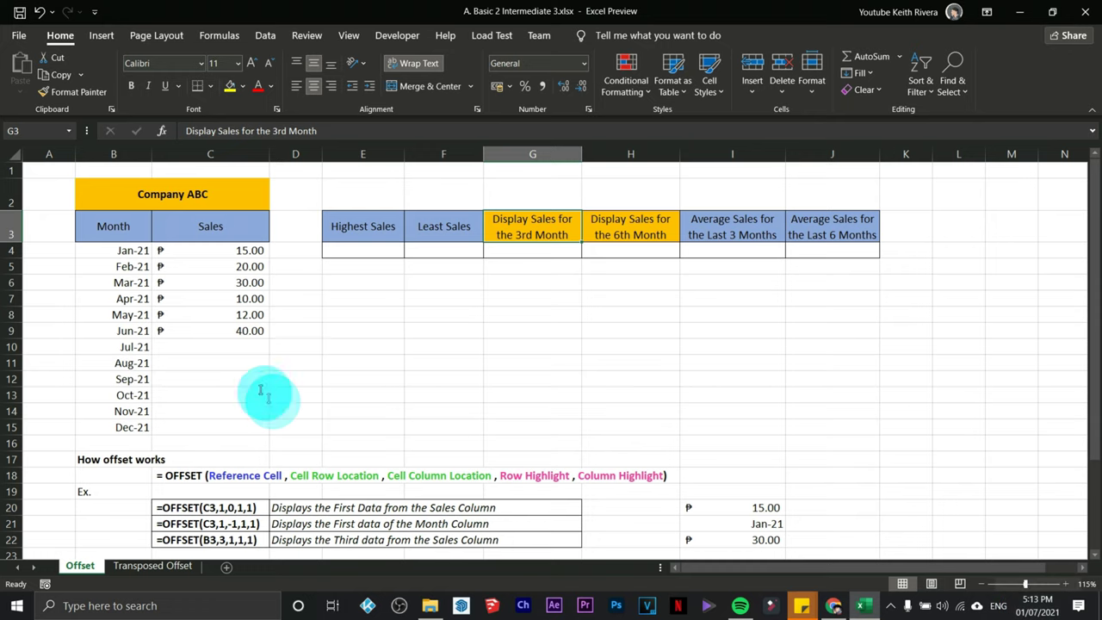
pyautogui.click(227, 346)
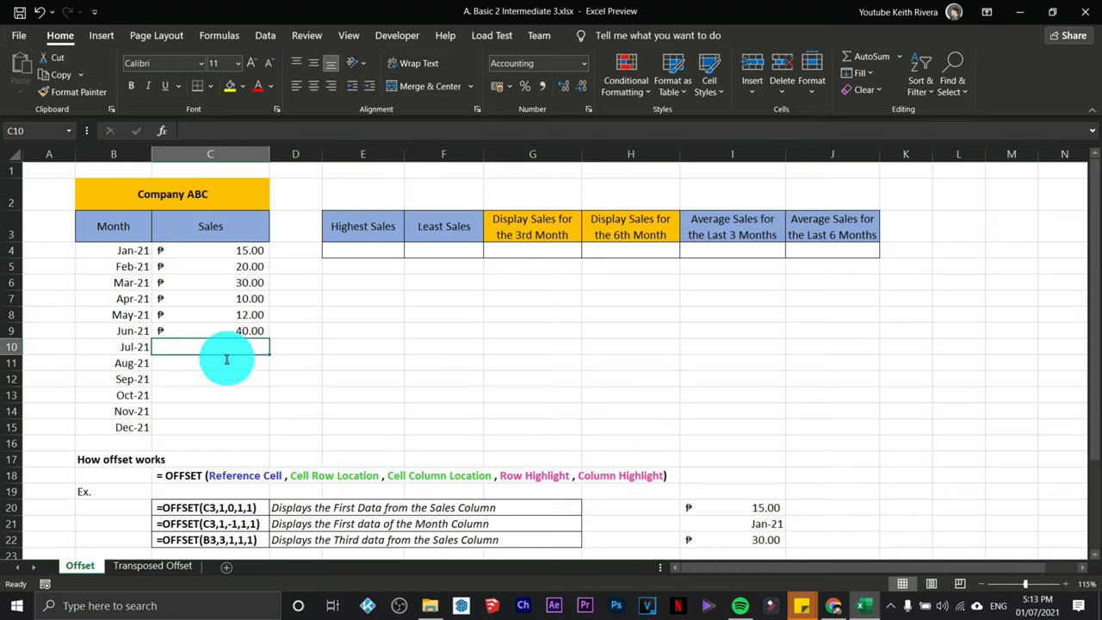
pyautogui.click(232, 334)
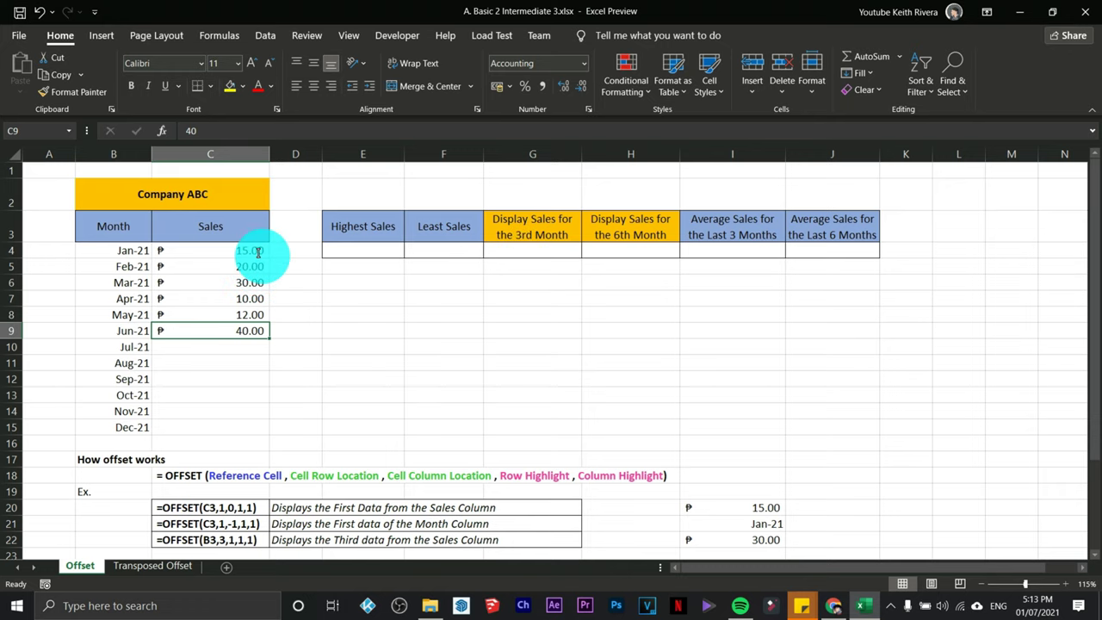
# Step: Replace the header text in cell G3 with "Display the average sales for 3 months"
pyautogui.click(532, 233)
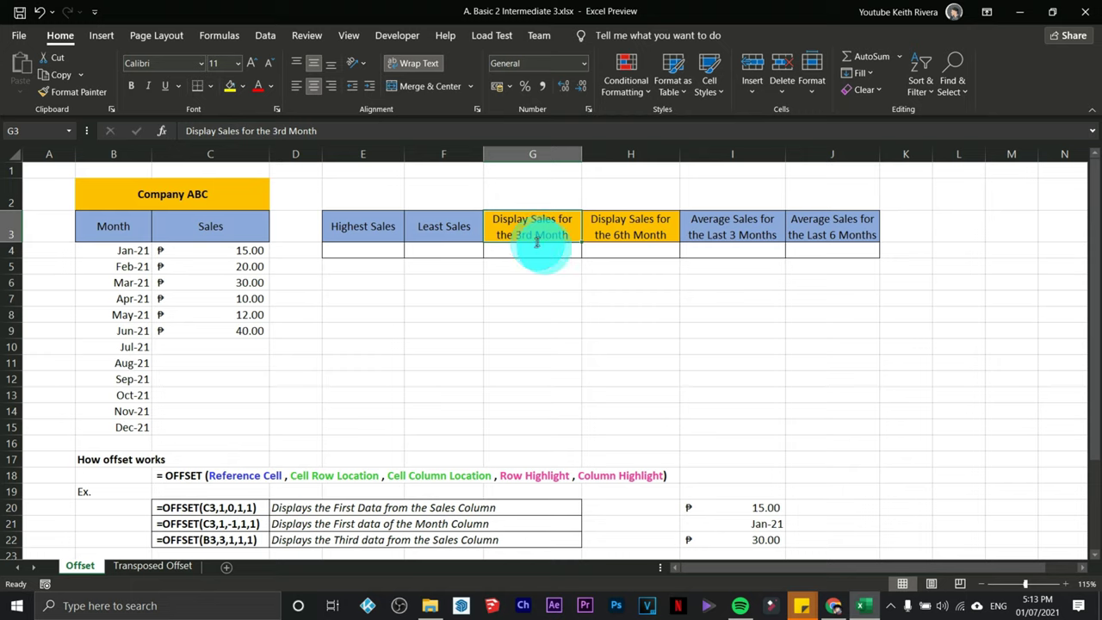
pyautogui.write('Display the')
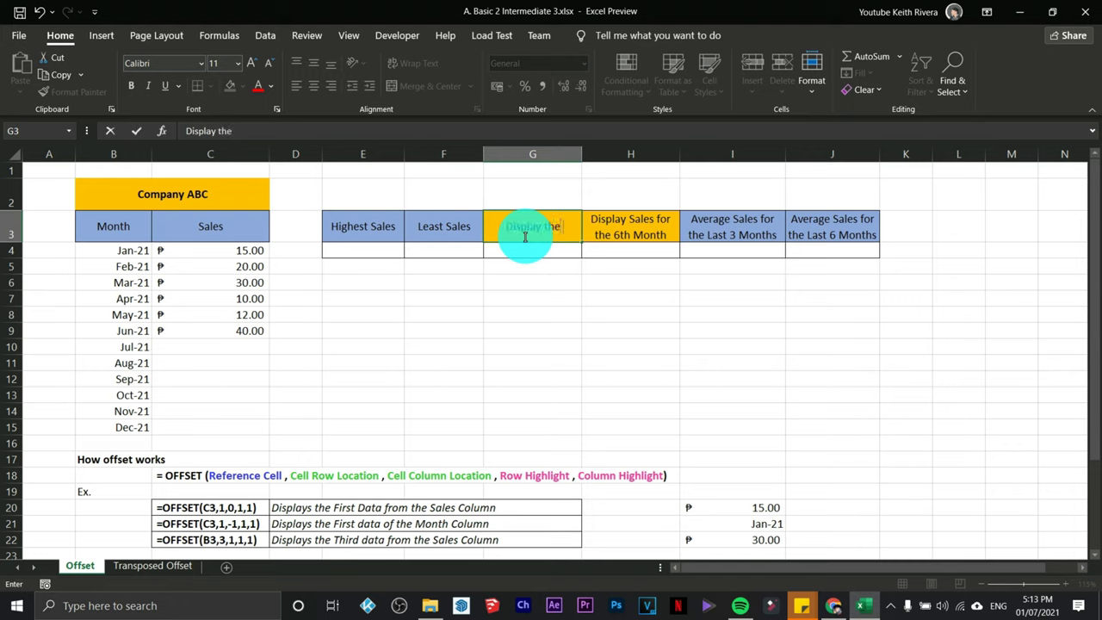
pyautogui.write(' total sales')
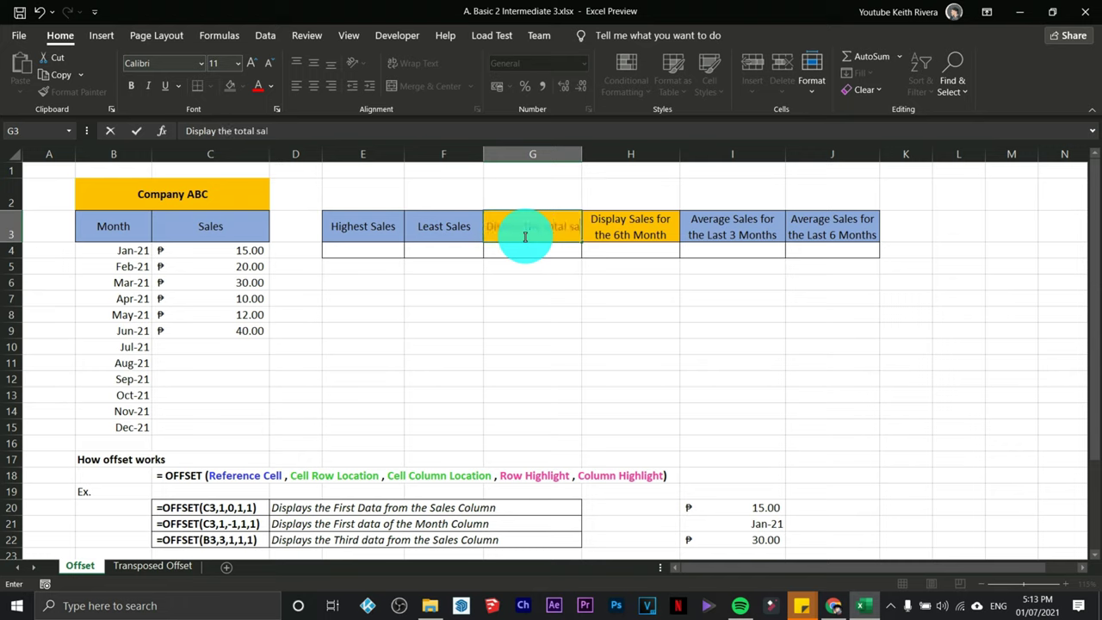
pyautogui.press('BackSpace')
pyautogui.press('BackSpace')
pyautogui.press('BackSpace')
pyautogui.press('BackSpace')
pyautogui.press('BackSpace')
pyautogui.press('BackSpace')
pyautogui.press('BackSpace')
pyautogui.press('BackSpace')
pyautogui.press('BackSpace')
pyautogui.press('BackSpace')
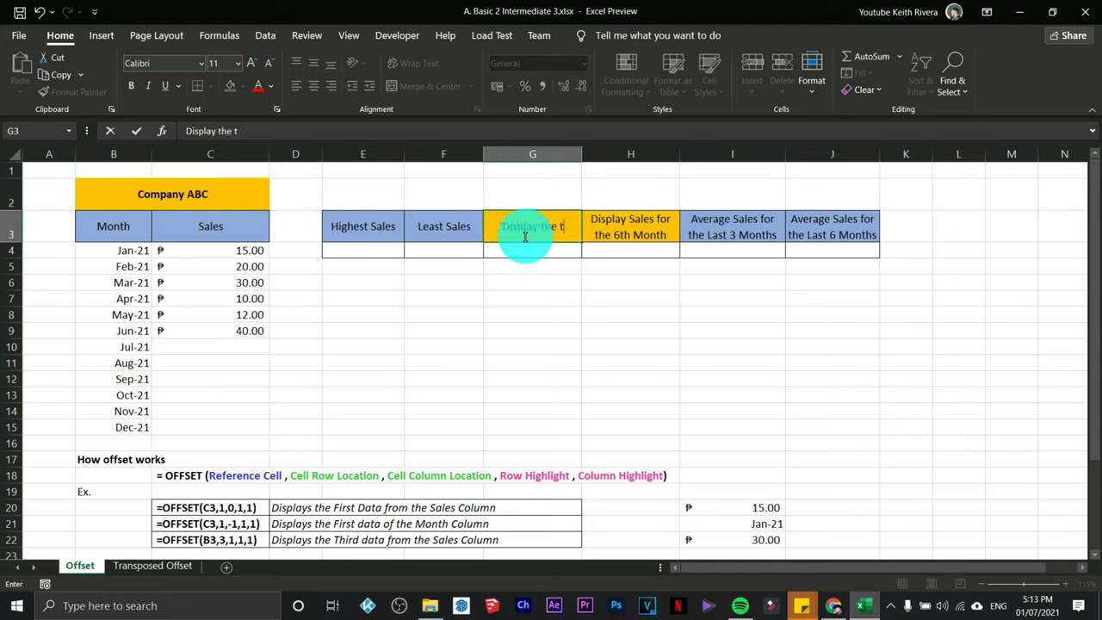
pyautogui.write('average sales for')
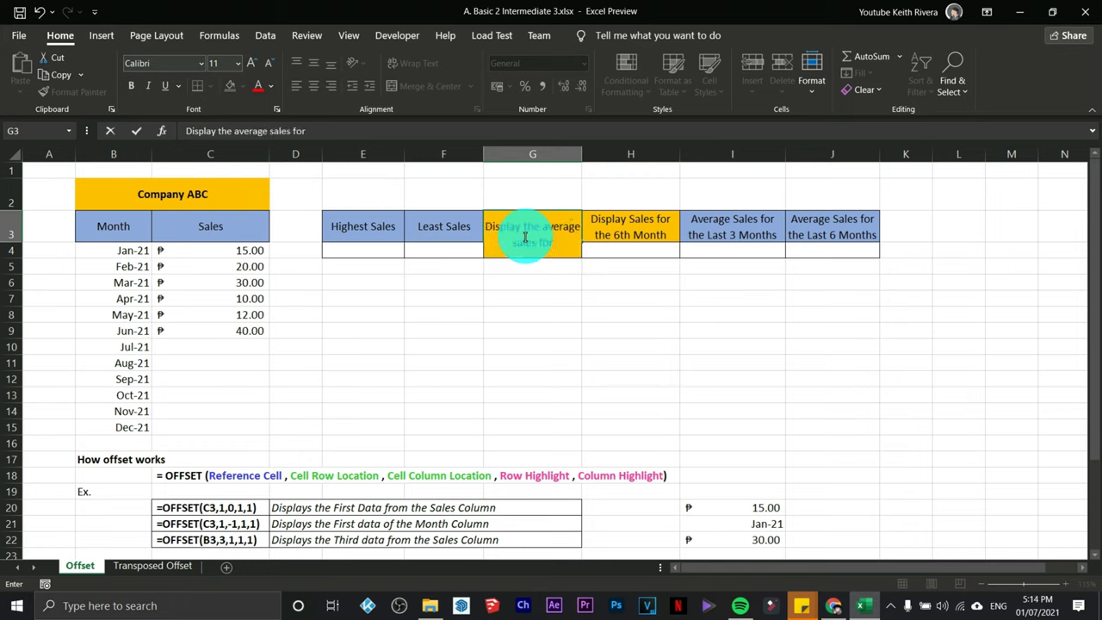
pyautogui.write(' 3 moth')
pyautogui.write('ths')
pyautogui.press('Return')
pyautogui.click(524, 237)
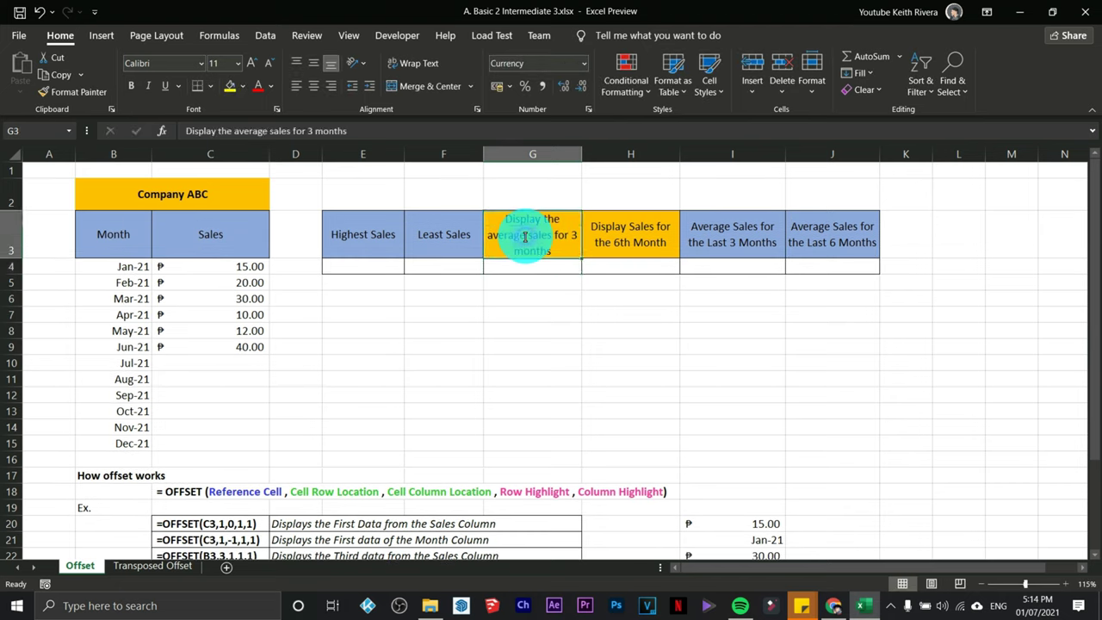
pyautogui.click(243, 285)
pyautogui.click(242, 298)
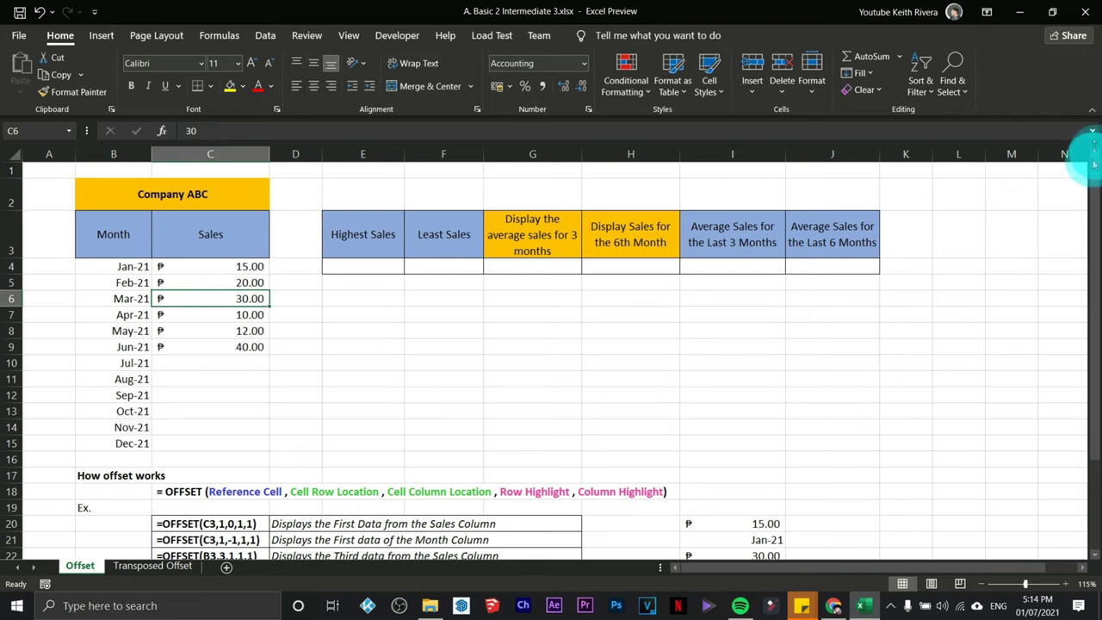
pyautogui.moveTo(1096, 168); pyautogui.dragTo(1097, 195)
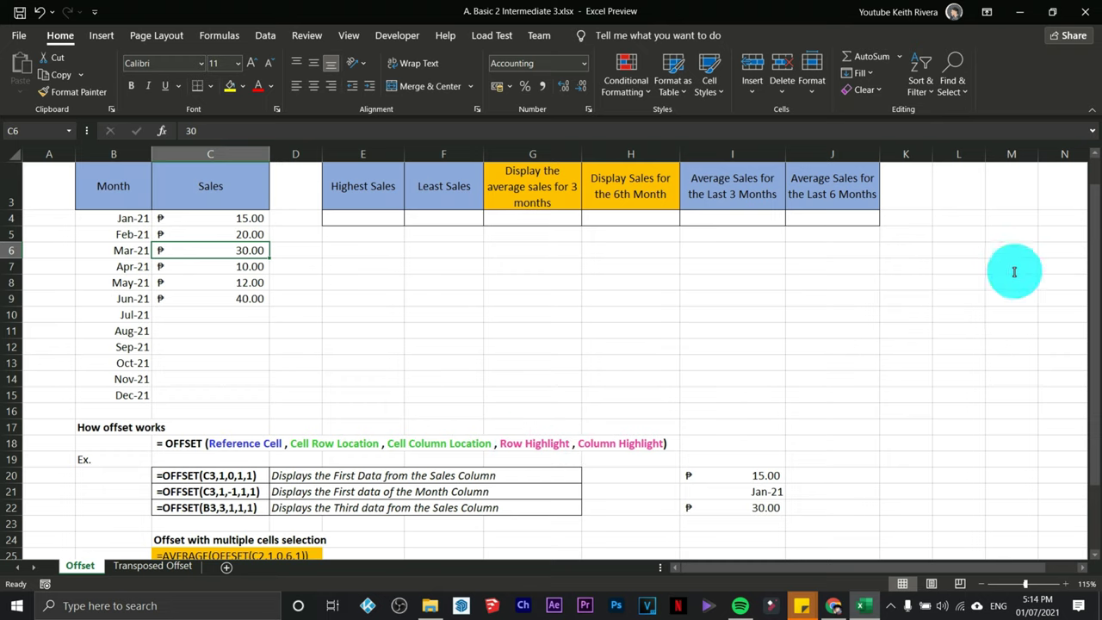
pyautogui.moveTo(1094, 345); pyautogui.dragTo(1094, 259)
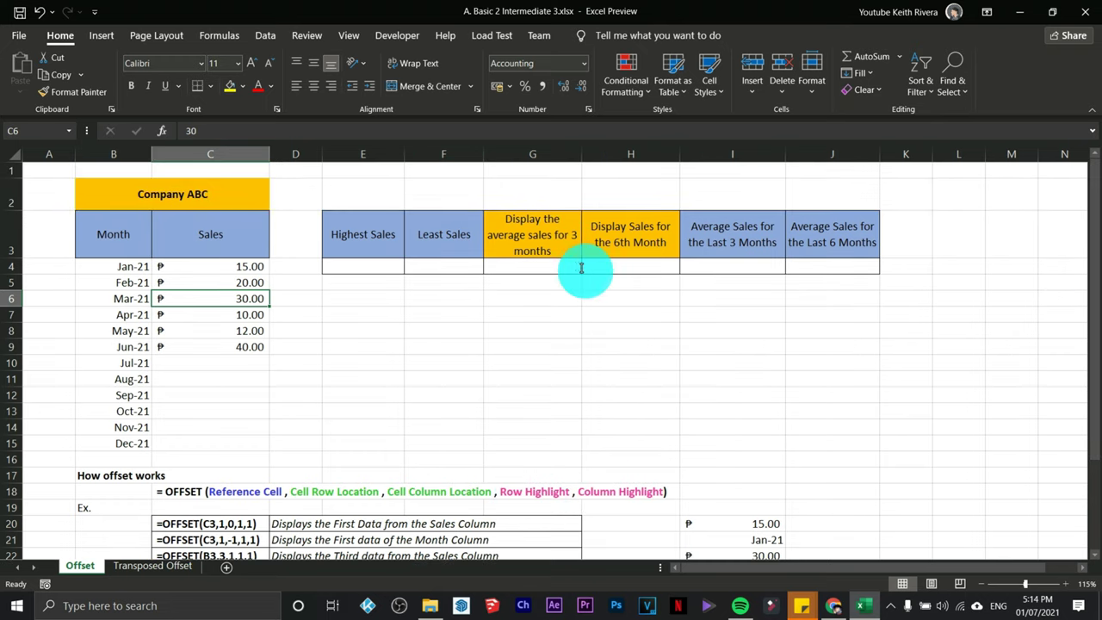
# Step: Enter =average(C4:C6) in cell G4 to average the January to March sales, and clear the cell again
pyautogui.click(555, 266)
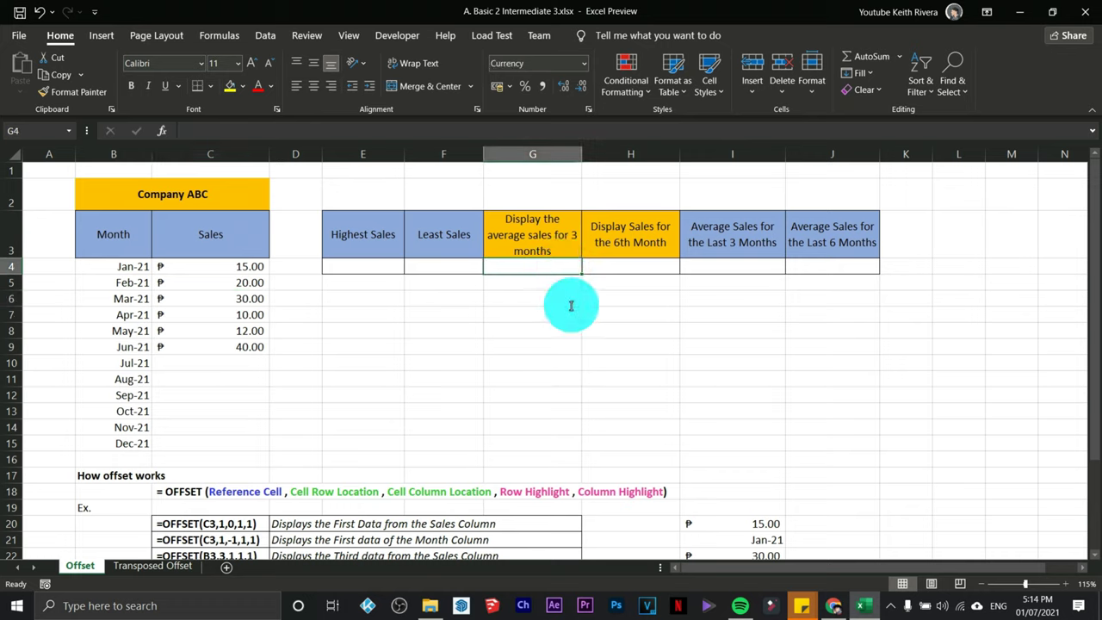
pyautogui.write('=average')
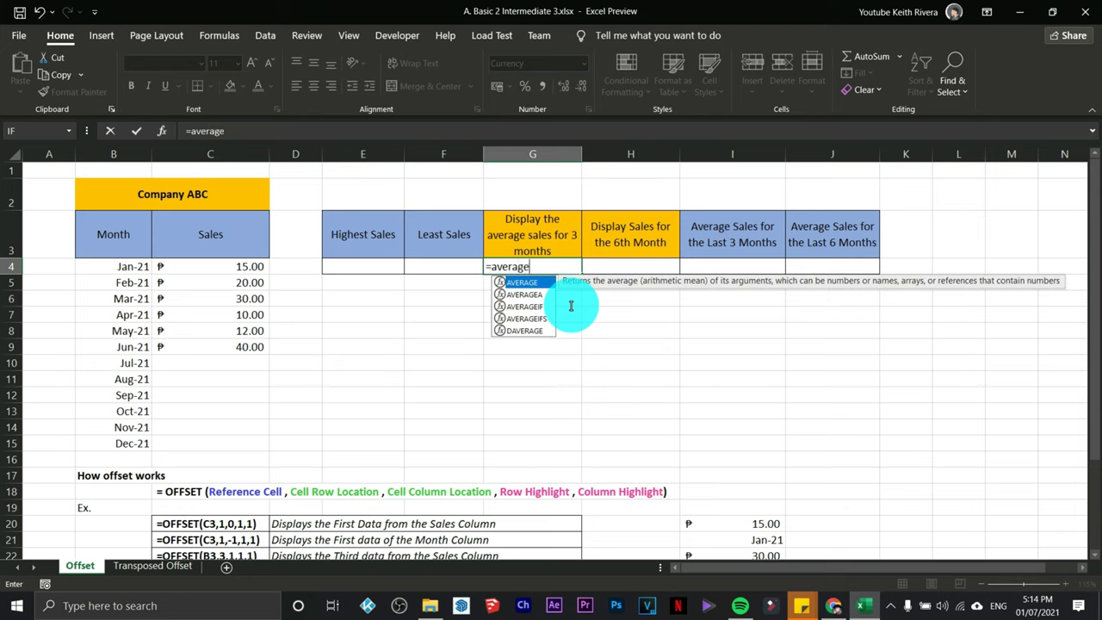
pyautogui.write('(')
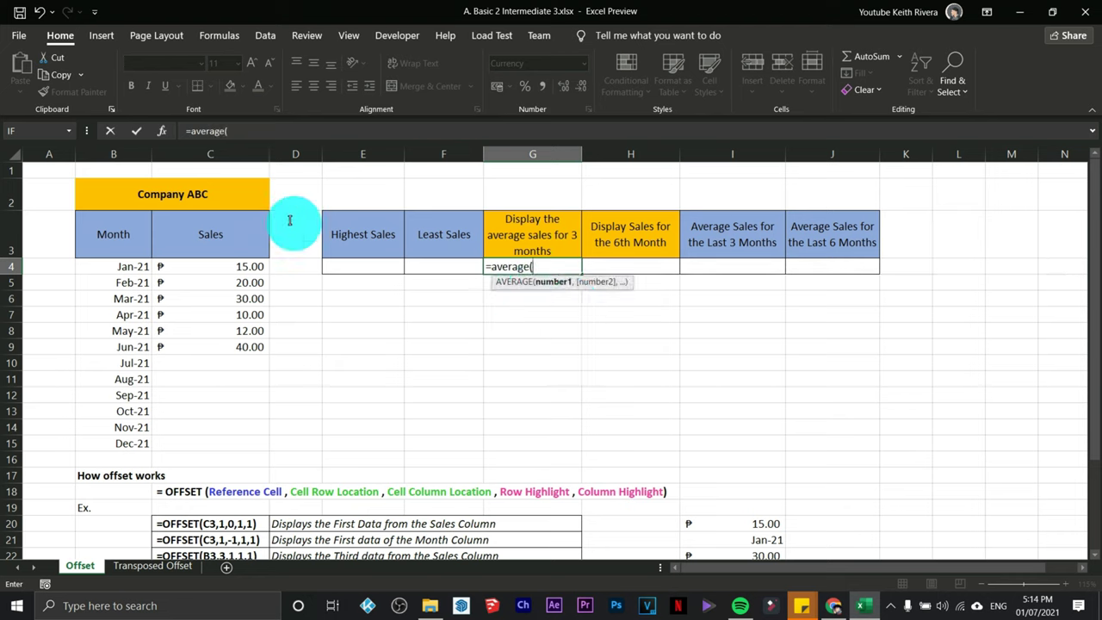
pyautogui.moveTo(252, 266); pyautogui.dragTo(254, 301)
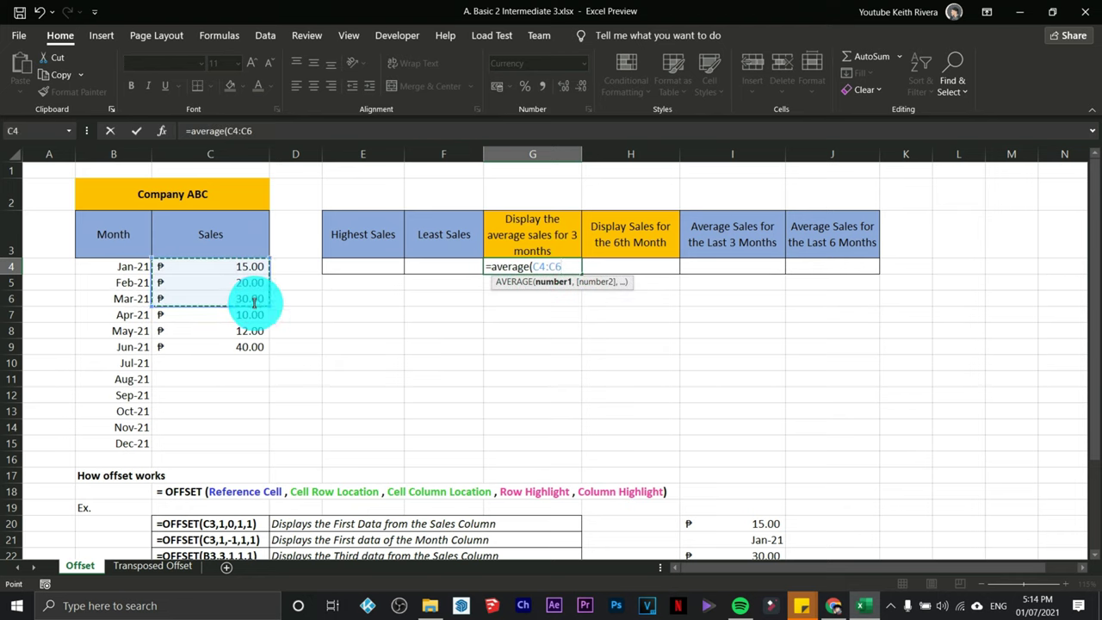
pyautogui.write(')')
pyautogui.press('Return')
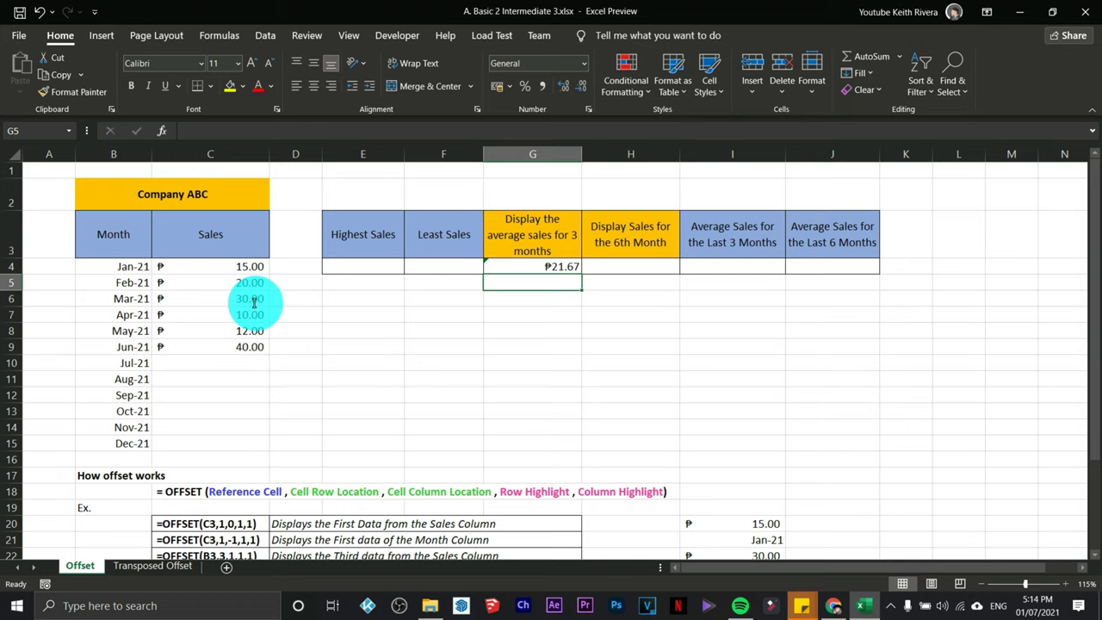
pyautogui.click(524, 269)
pyautogui.press('Delete')
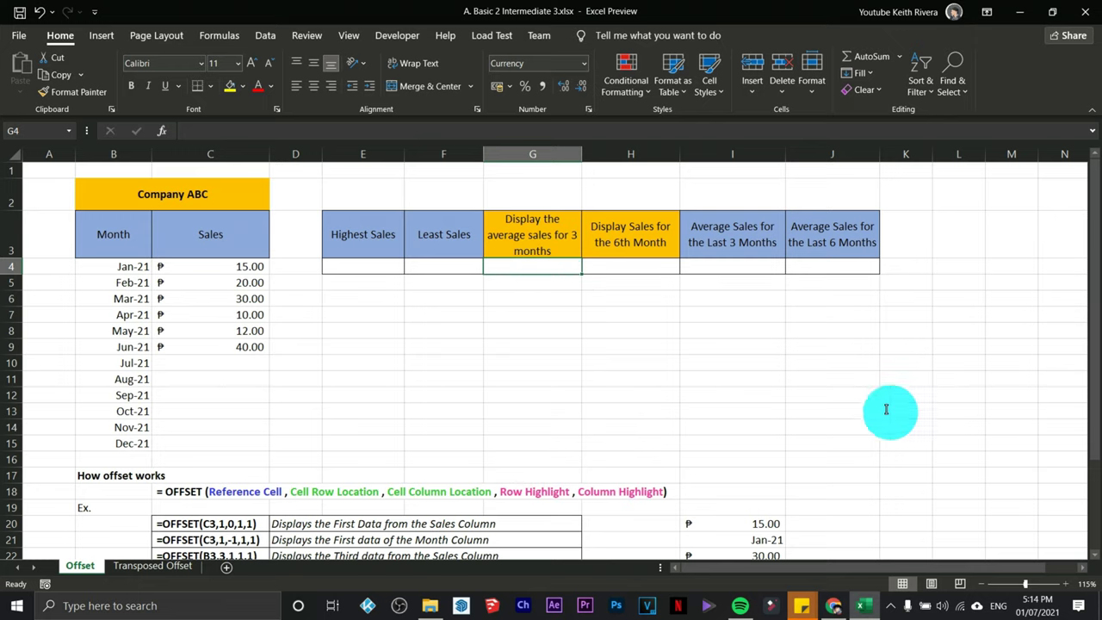
# Step: Enter =average(offset(C3,1,0,3,1)) in cell G4 to average the January to March sales
pyautogui.moveTo(1096, 269)
pyautogui.mouseDown()
pyautogui.moveTo(1096, 333)
pyautogui.moveTo(1087, 289)
pyautogui.mouseUp()
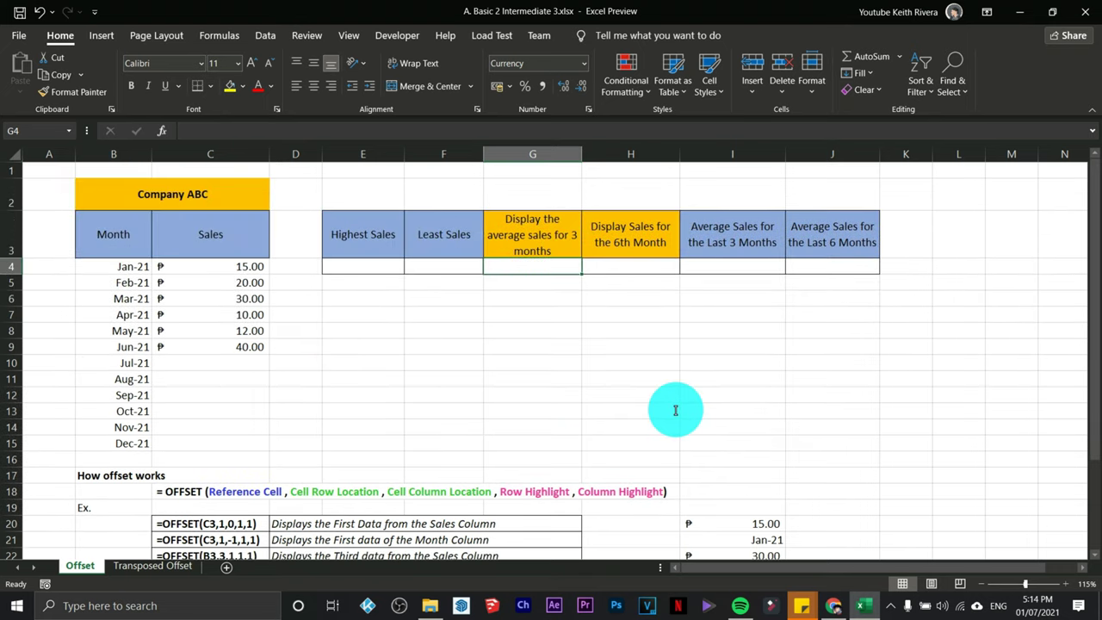
pyautogui.write('=average')
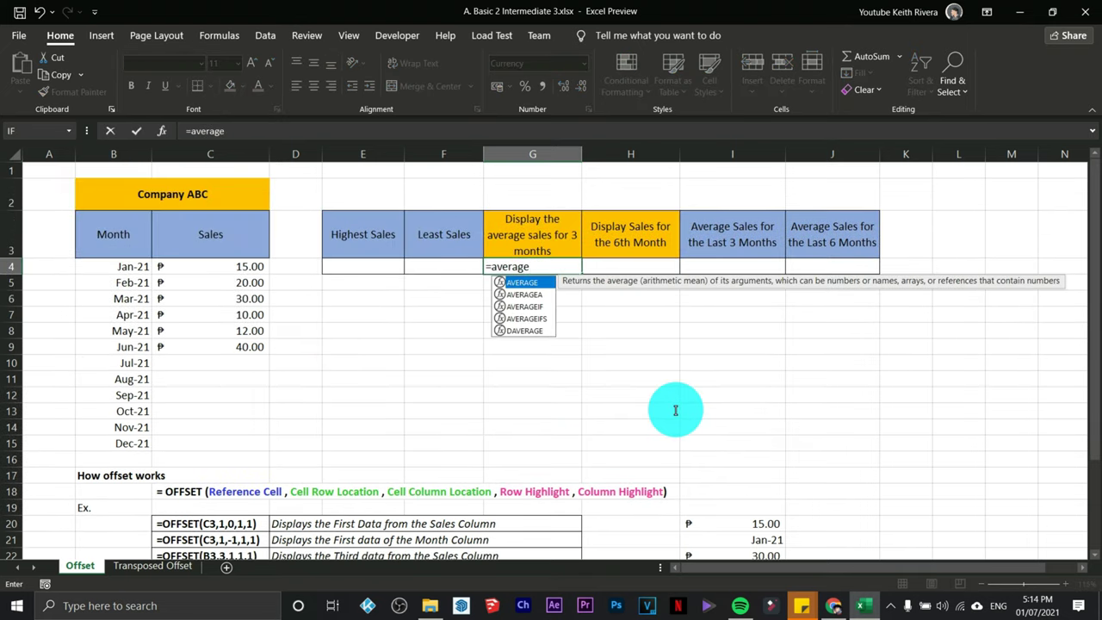
pyautogui.write('(')
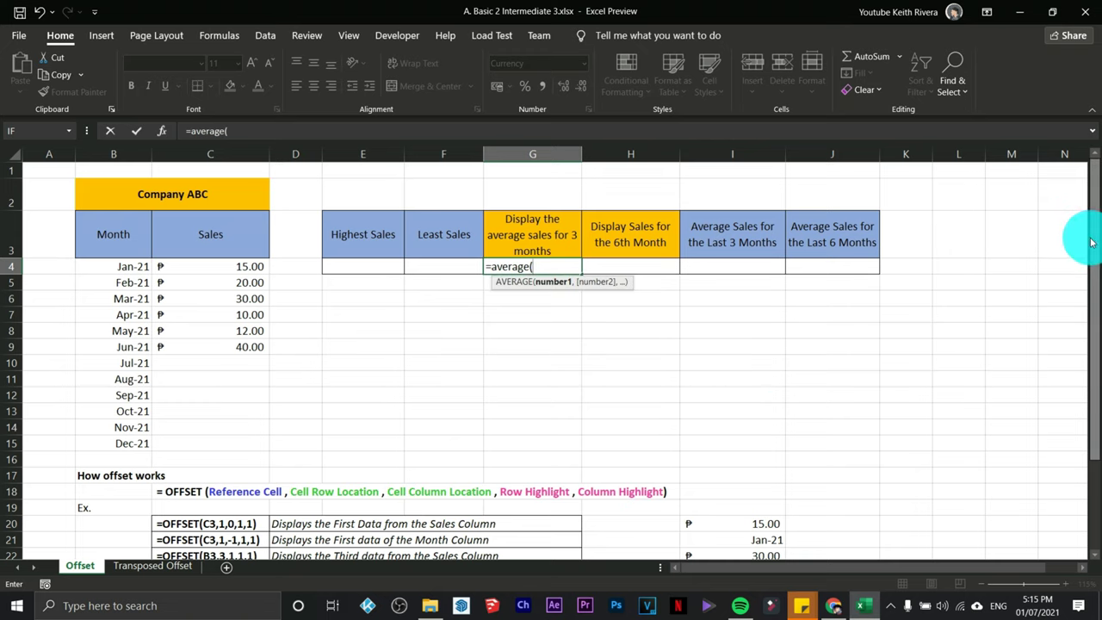
pyautogui.moveTo(1090, 241)
pyautogui.mouseDown()
pyautogui.moveTo(1096, 284)
pyautogui.moveTo(1097, 231)
pyautogui.mouseUp()
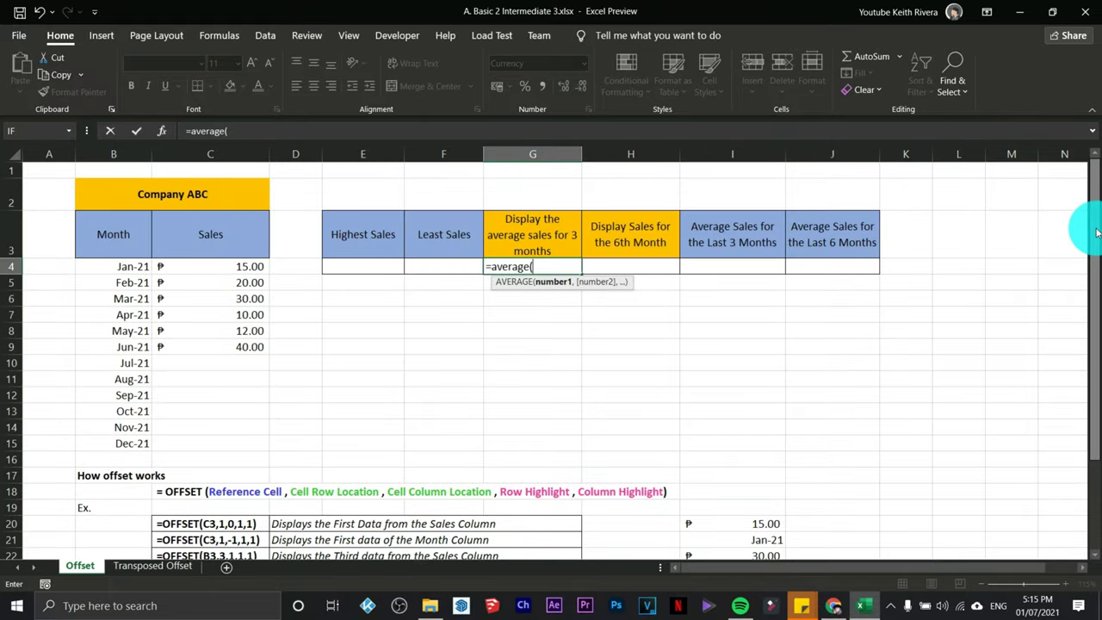
pyautogui.write('of')
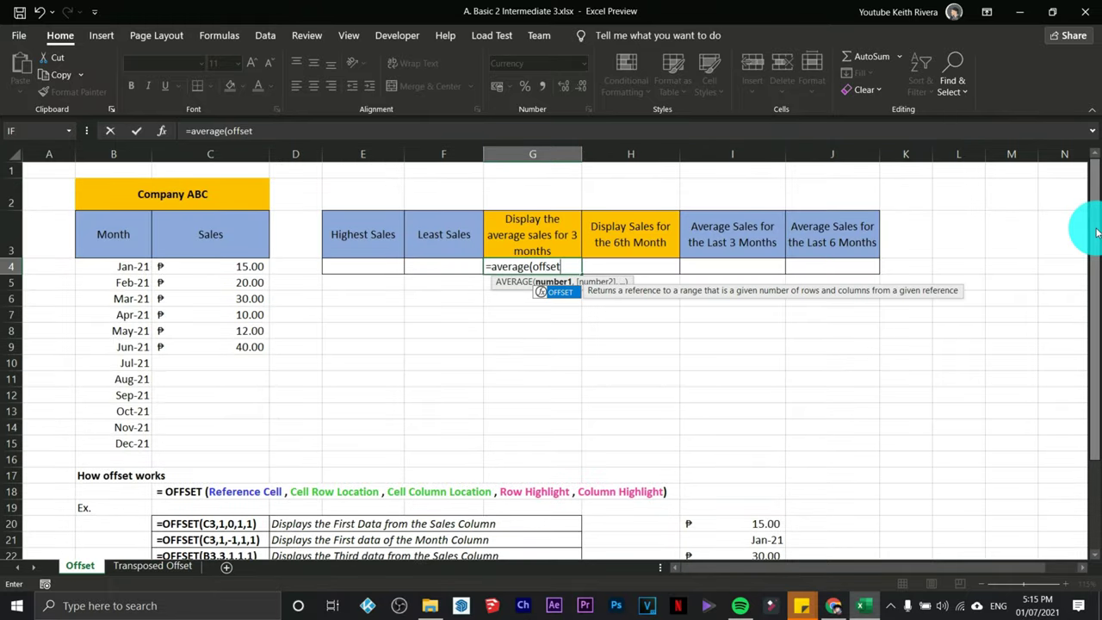
pyautogui.write('fset(')
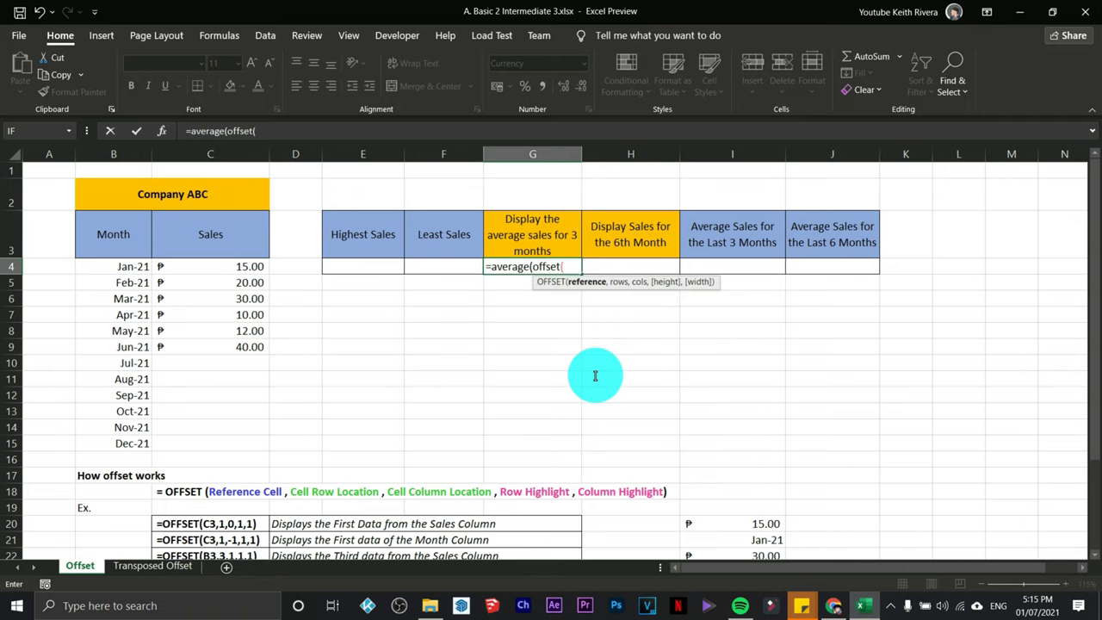
pyautogui.scroll(-3, 595, 375)
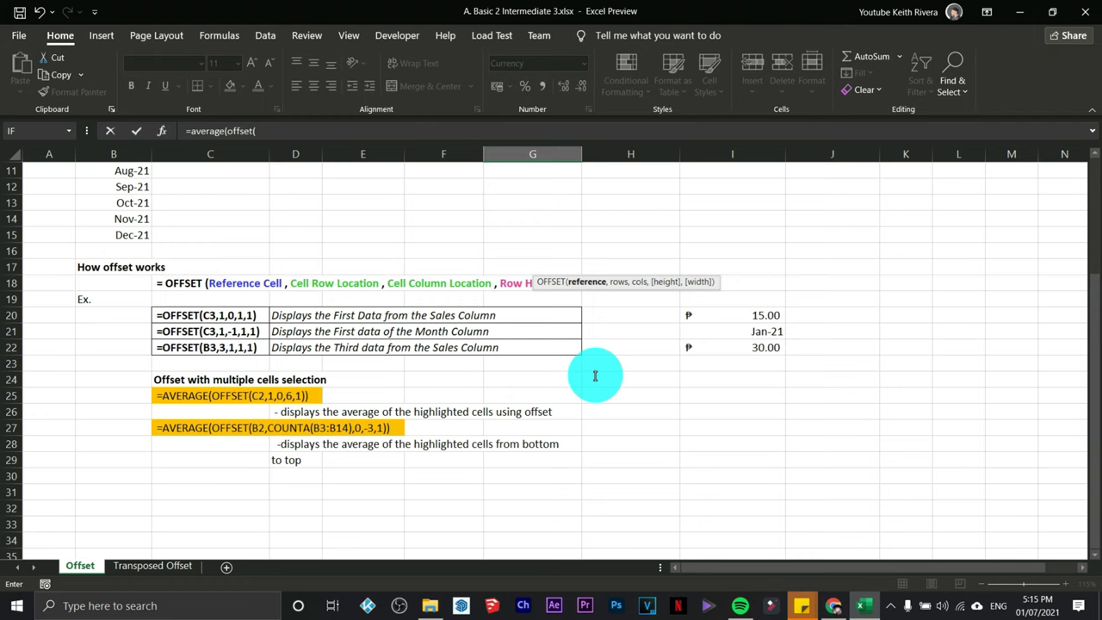
pyautogui.scroll(3, 595, 375)
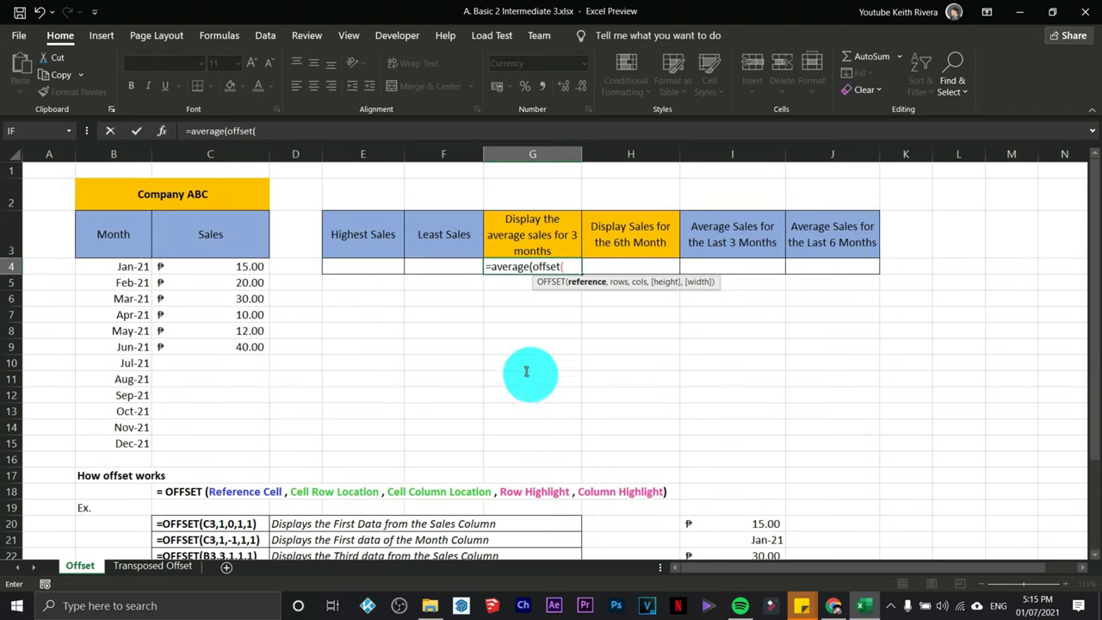
pyautogui.click(220, 243)
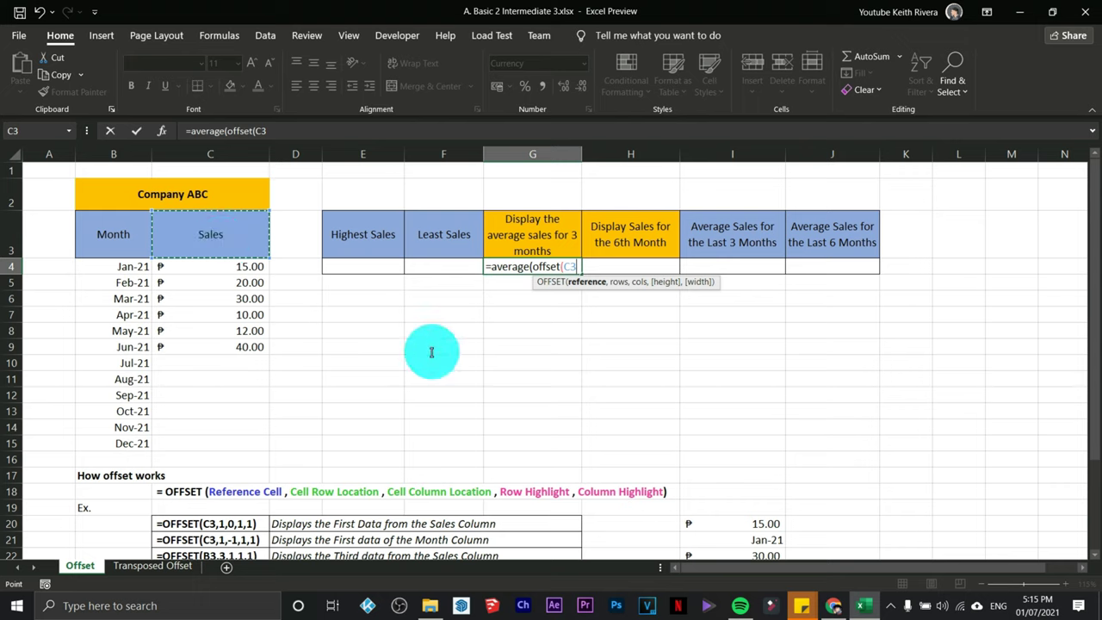
pyautogui.write(',1')
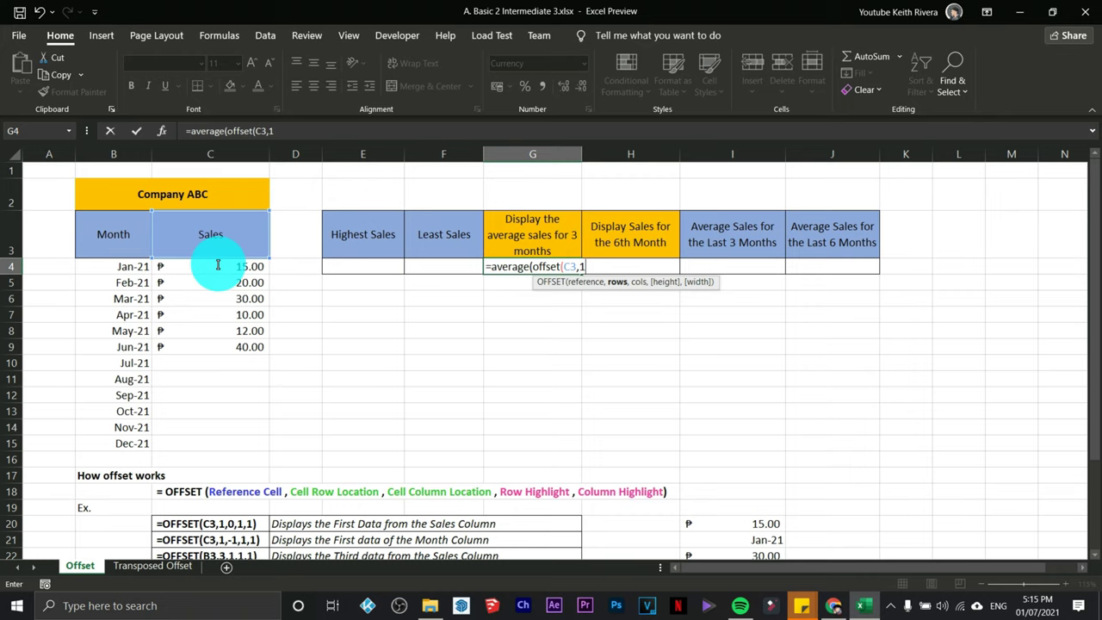
pyautogui.write(',0')
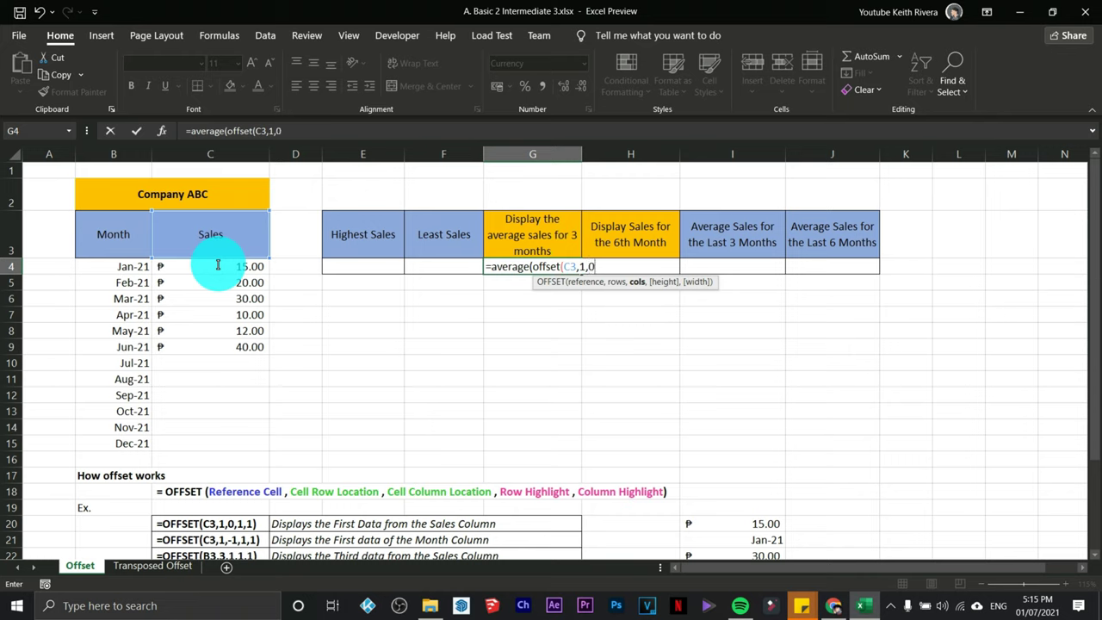
pyautogui.write(',3')
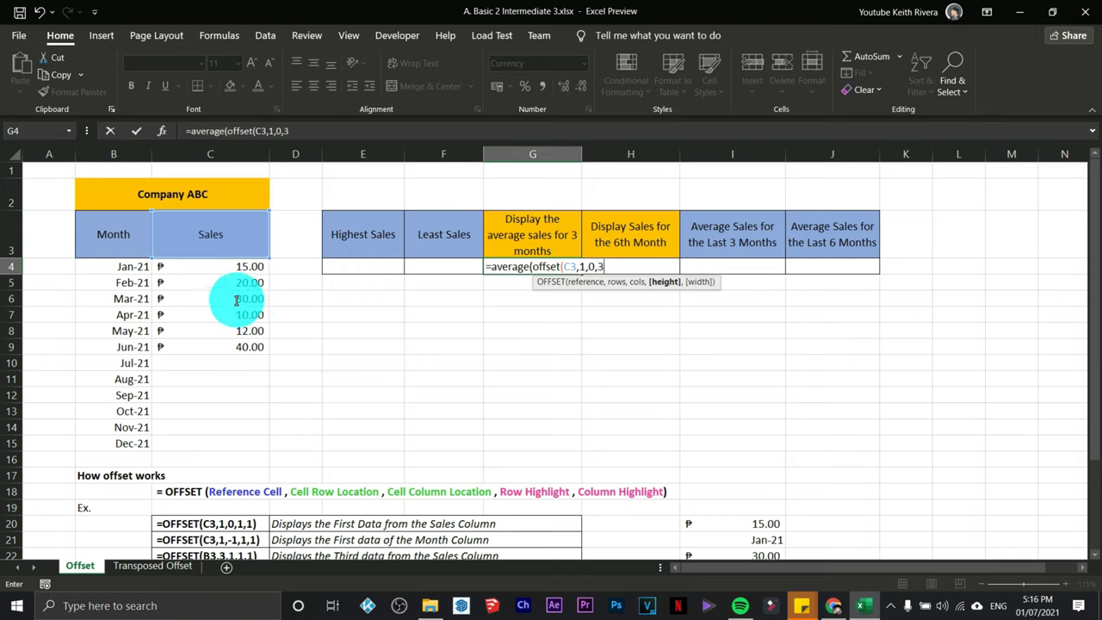
pyautogui.write(',1')
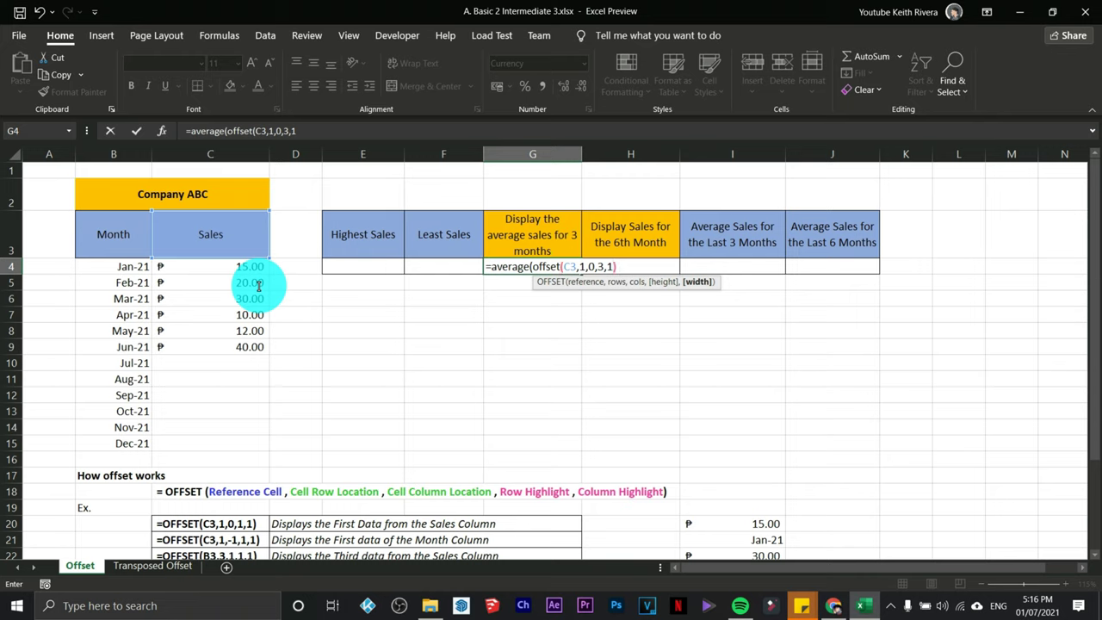
pyautogui.write(')')
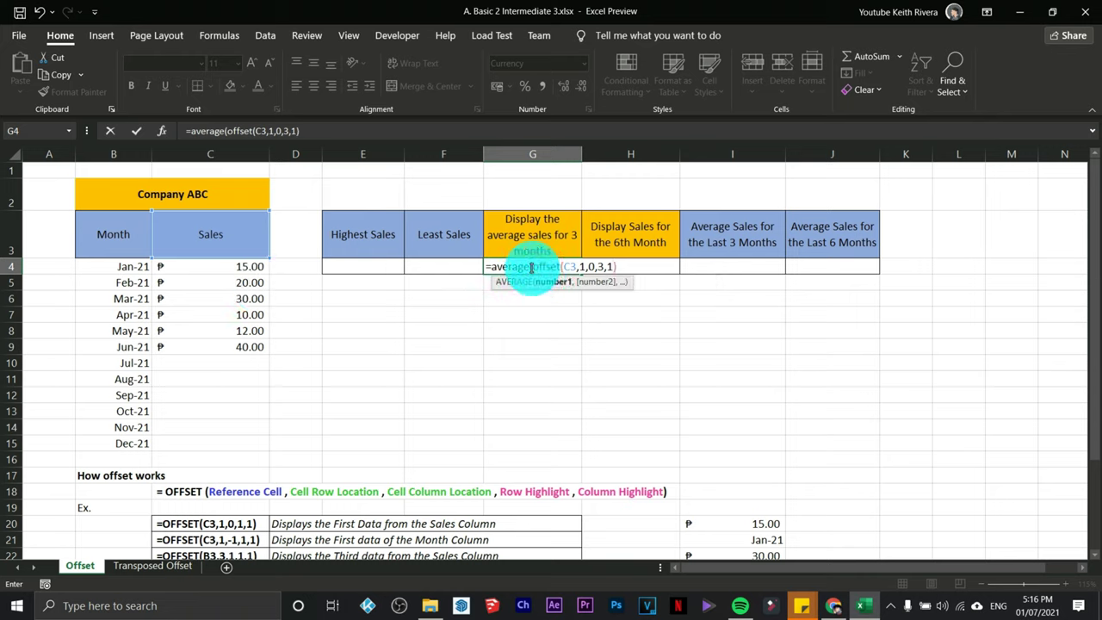
pyautogui.write(')')
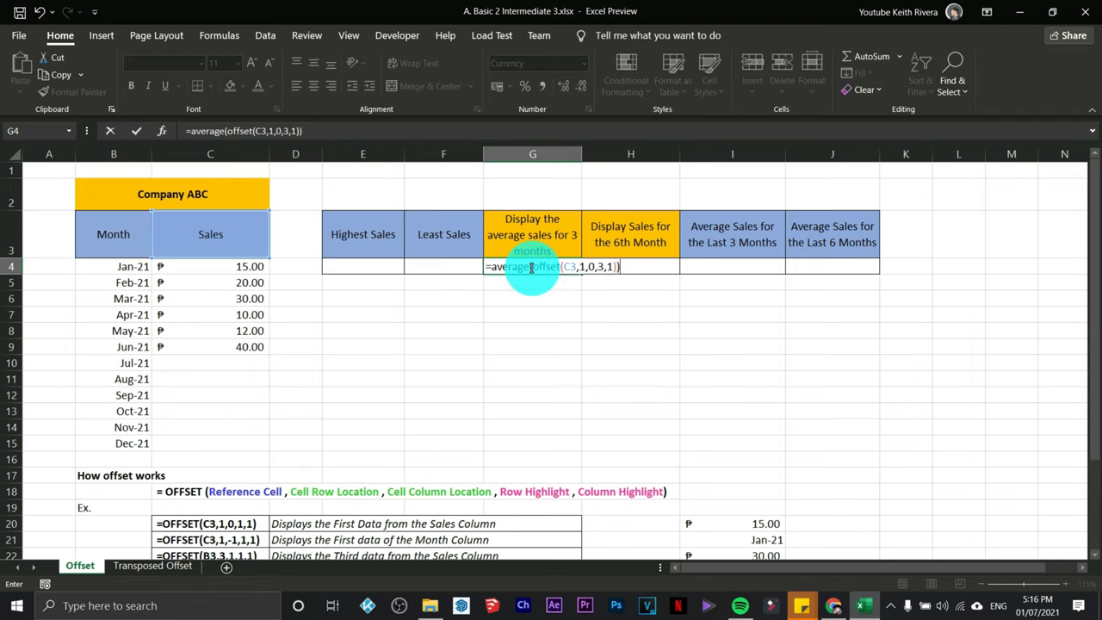
pyautogui.press('Return')
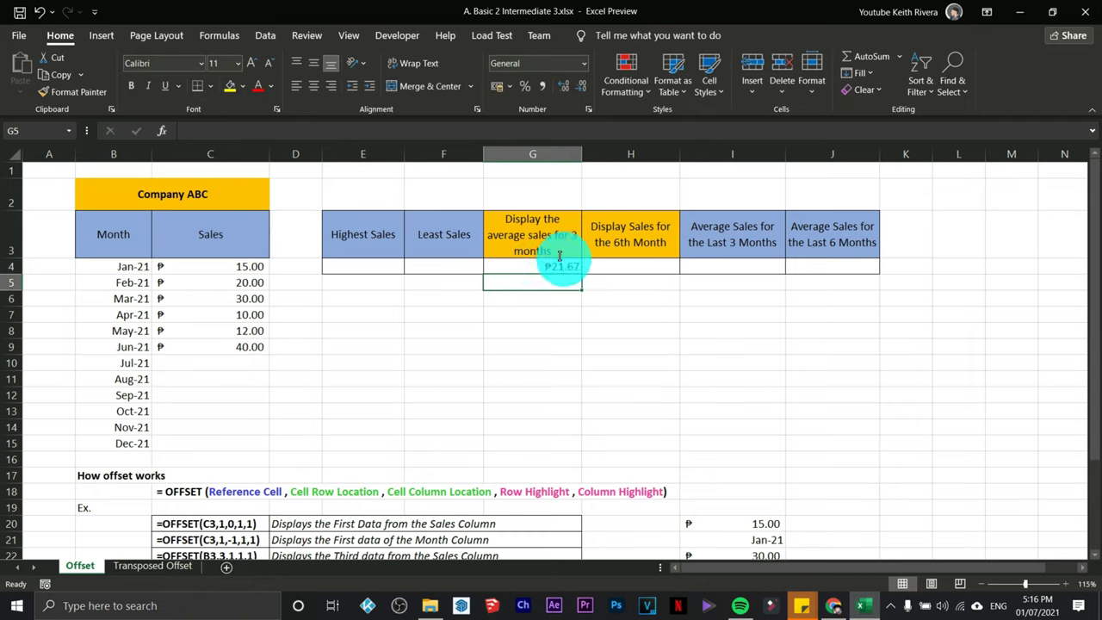
# Step: Compare the formula result in cell G4 with the average of the selected January to March sales, C4:C6
pyautogui.click(555, 268)
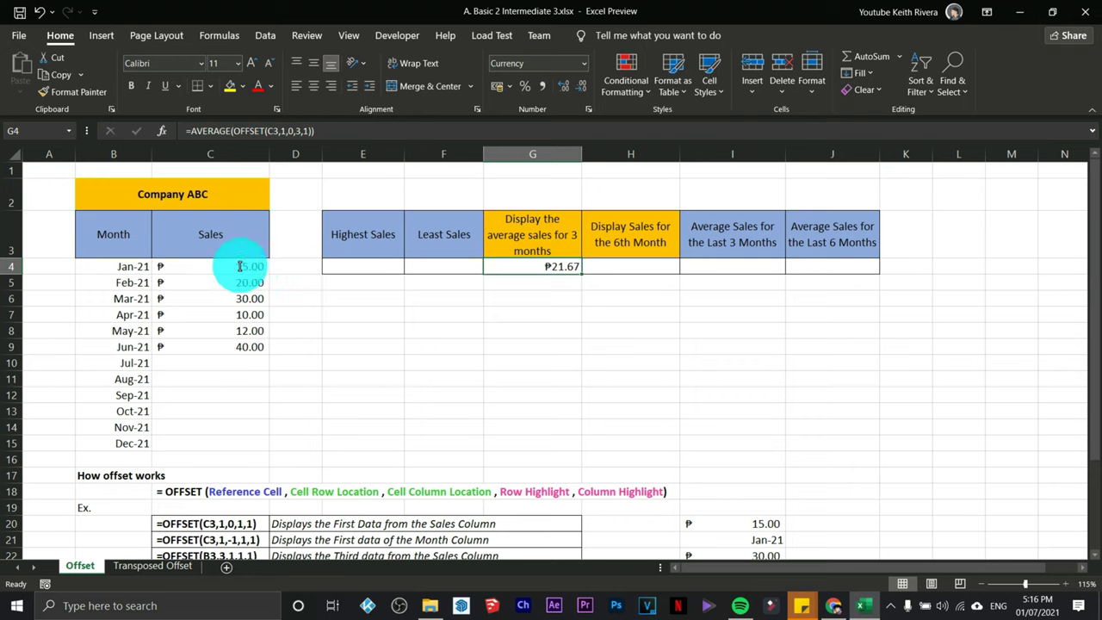
pyautogui.moveTo(241, 266); pyautogui.dragTo(235, 298)
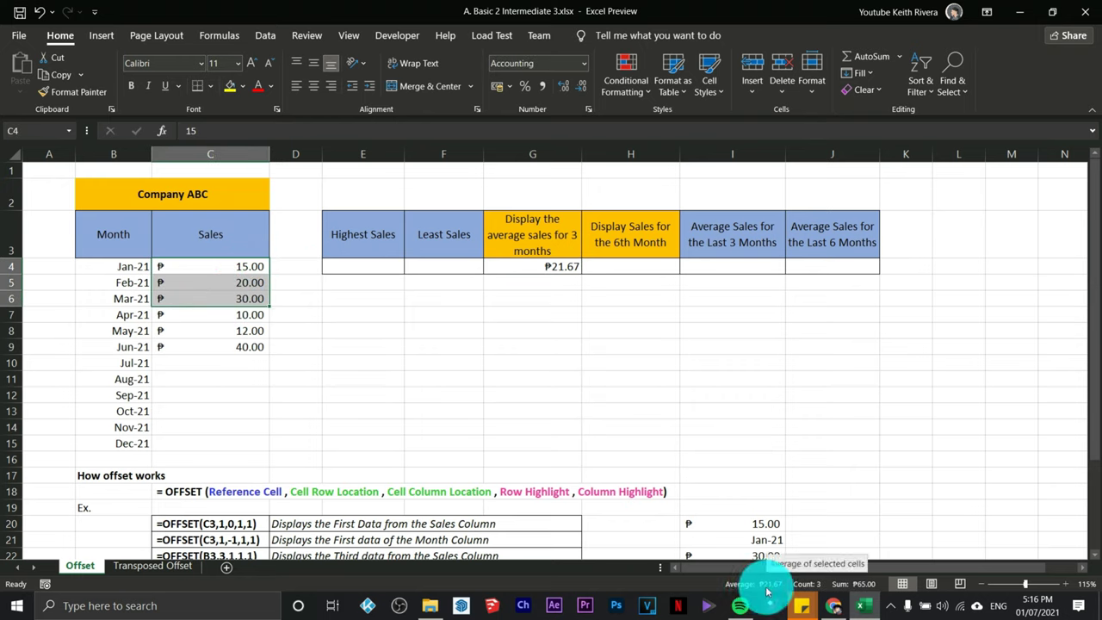
pyautogui.click(539, 266)
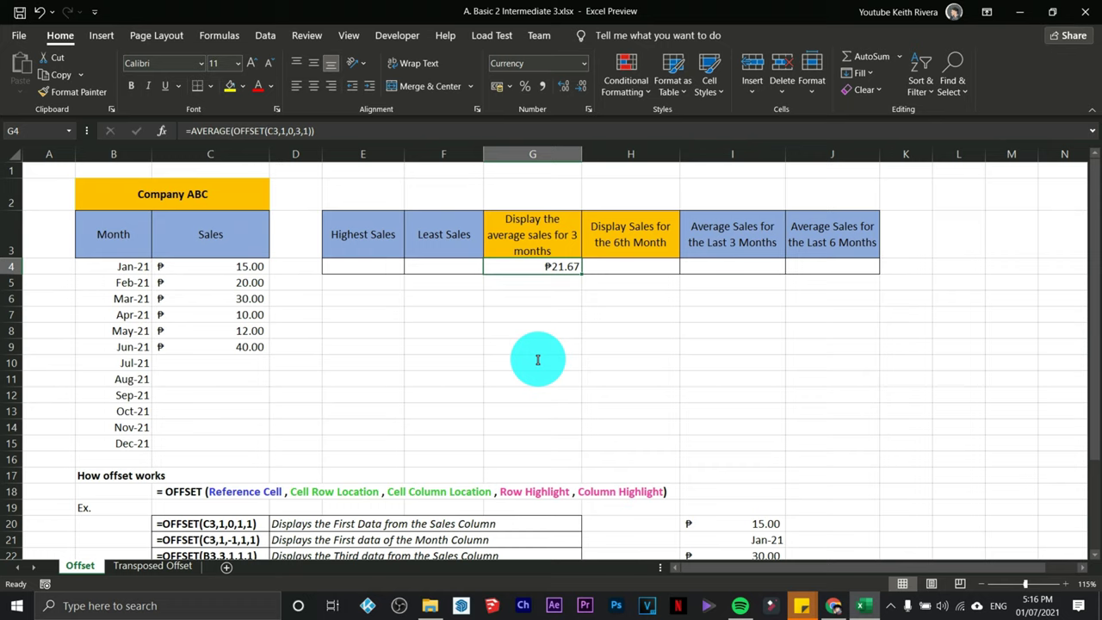
# Step: Replace the header text in cell H3 with "Display the average sales for 6 months"
pyautogui.click(613, 267)
pyautogui.click(630, 228)
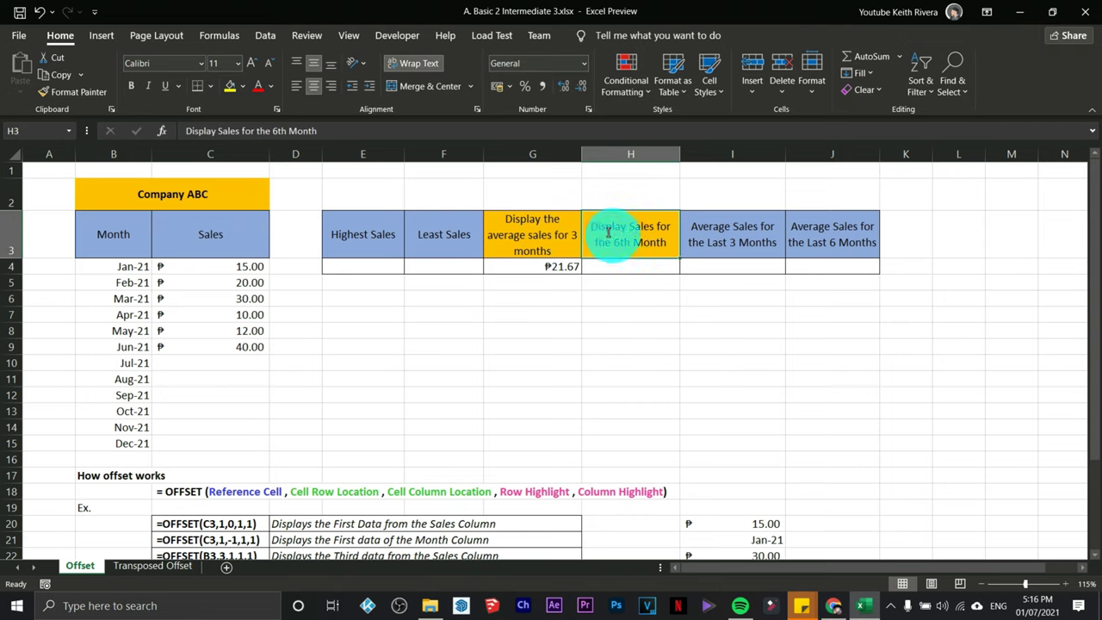
pyautogui.write('Disp')
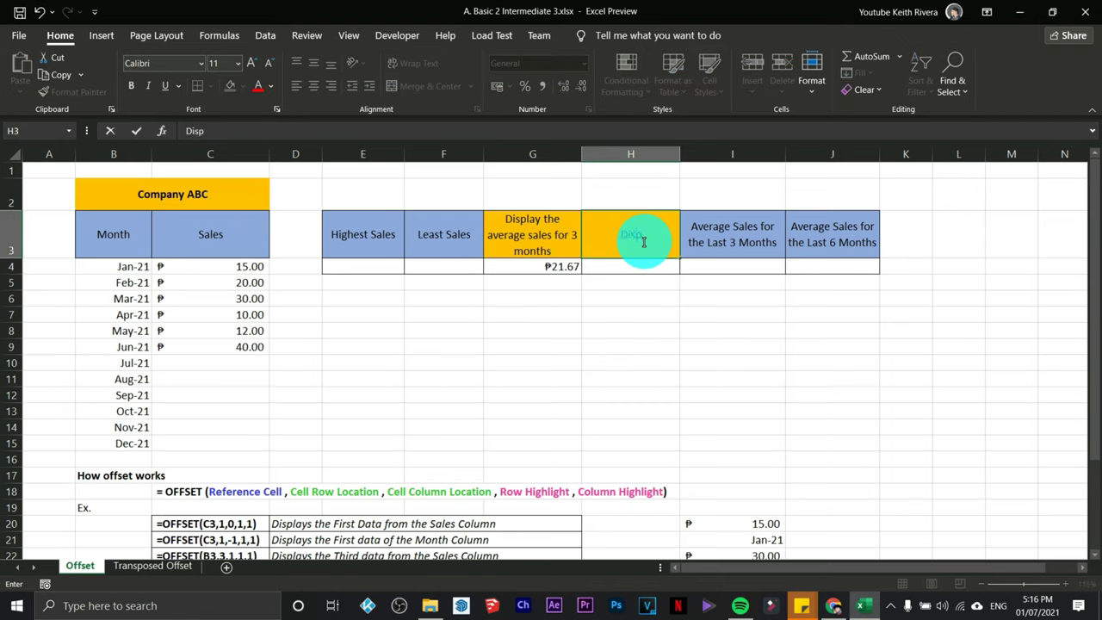
pyautogui.write('lay the average sales for')
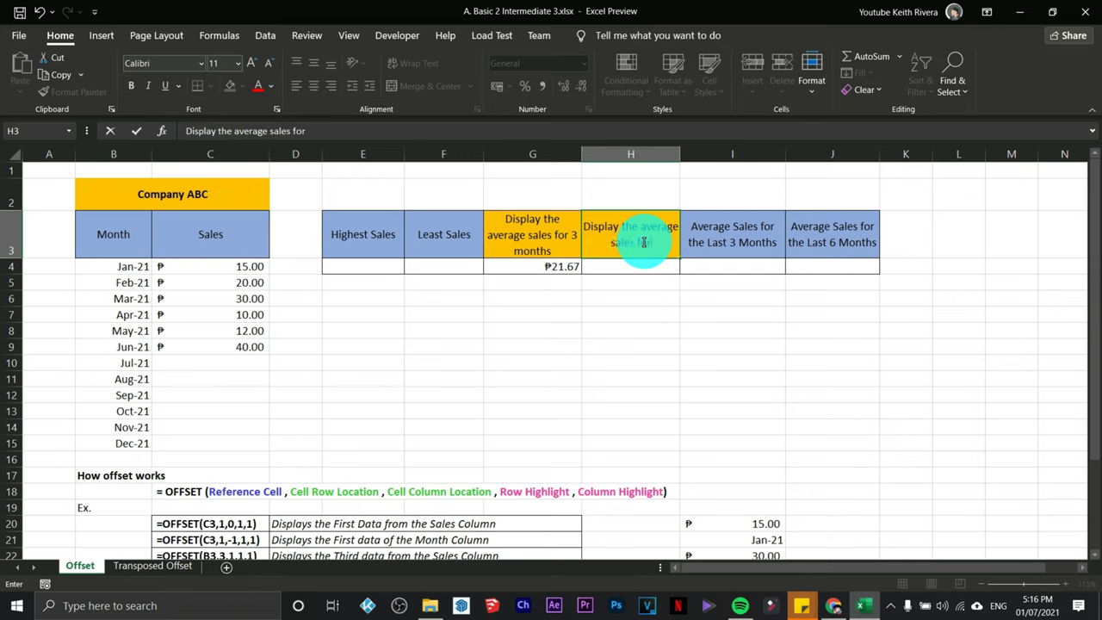
pyautogui.write(' 6 months')
pyautogui.press('Return')
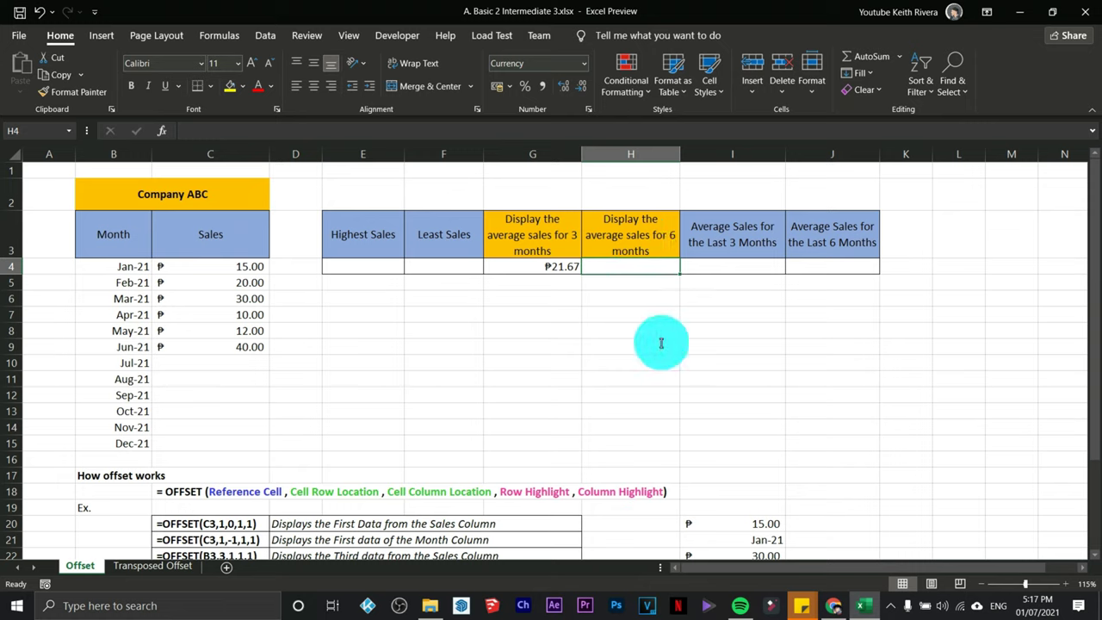
# Step: Enter =average(offset(C3,1,0,6,1)) in cell H4 to average the January to June sales
pyautogui.write('=offset')
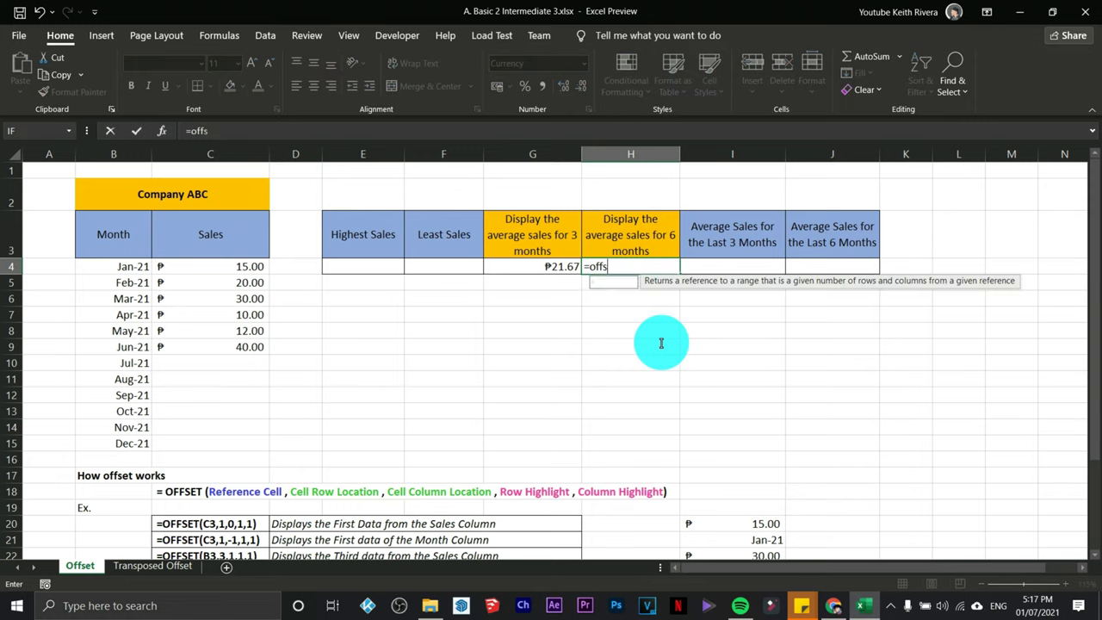
pyautogui.press('BackSpace')
pyautogui.press('BackSpace')
pyautogui.press('BackSpace')
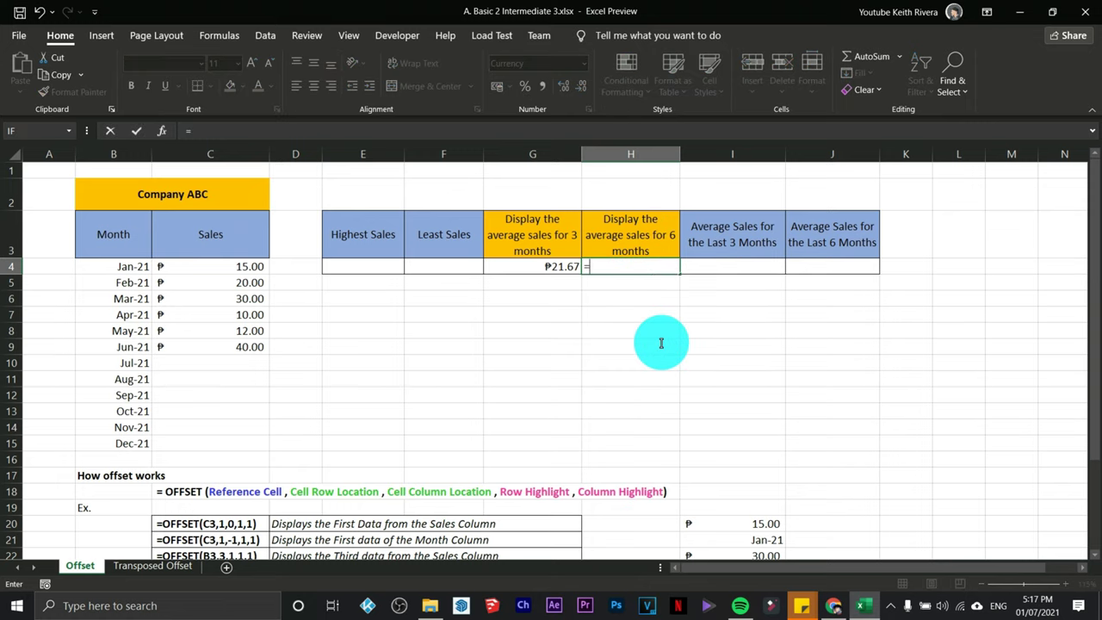
pyautogui.write('average')
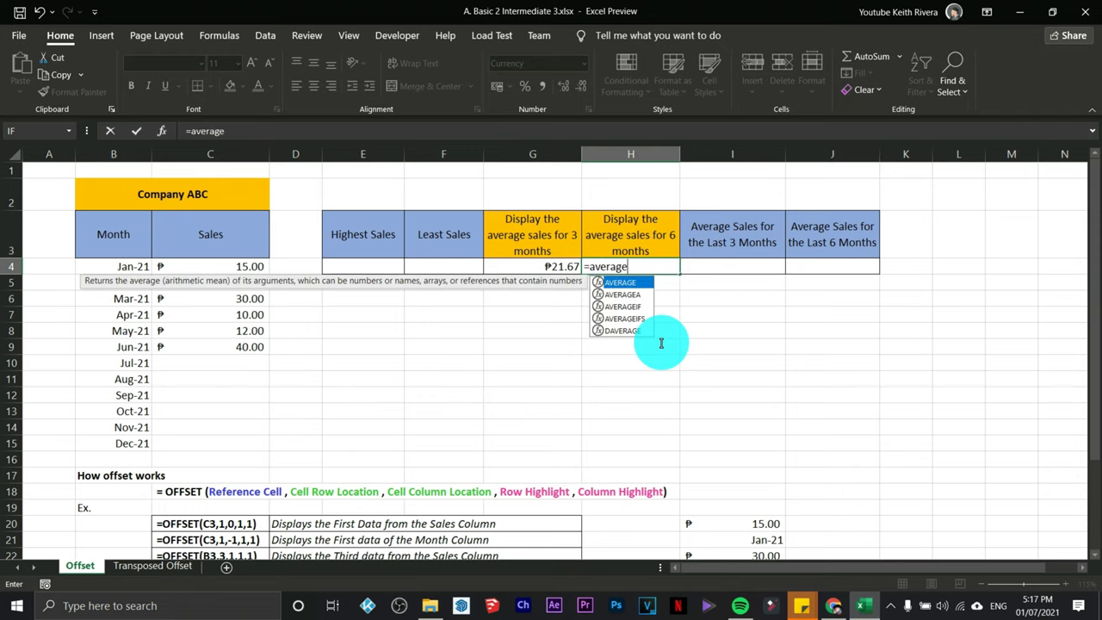
pyautogui.write('(o')
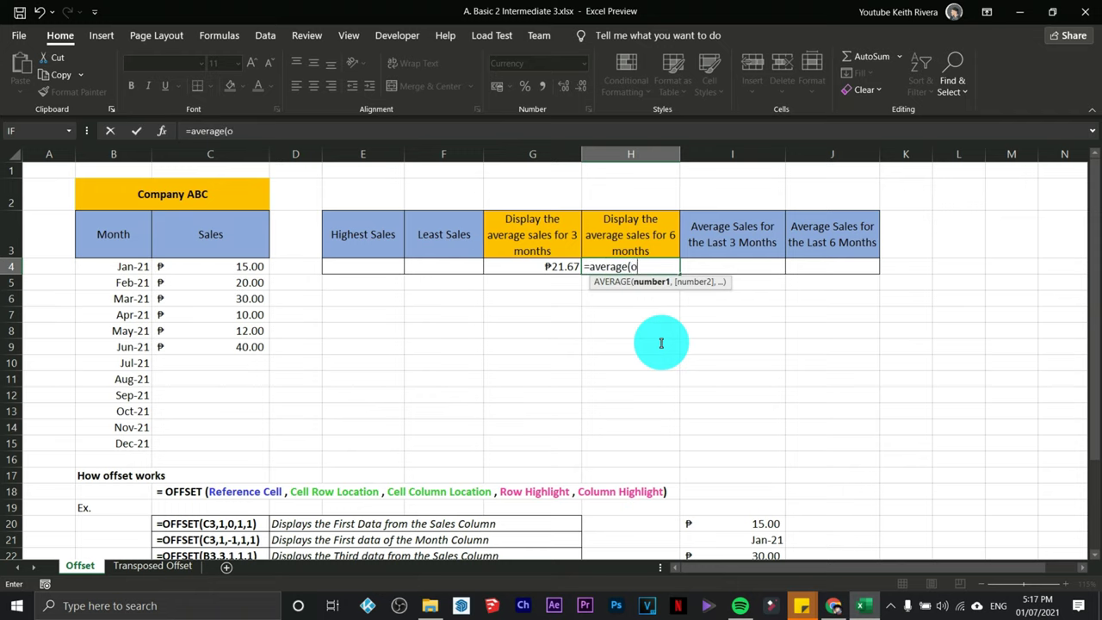
pyautogui.write('ffset')
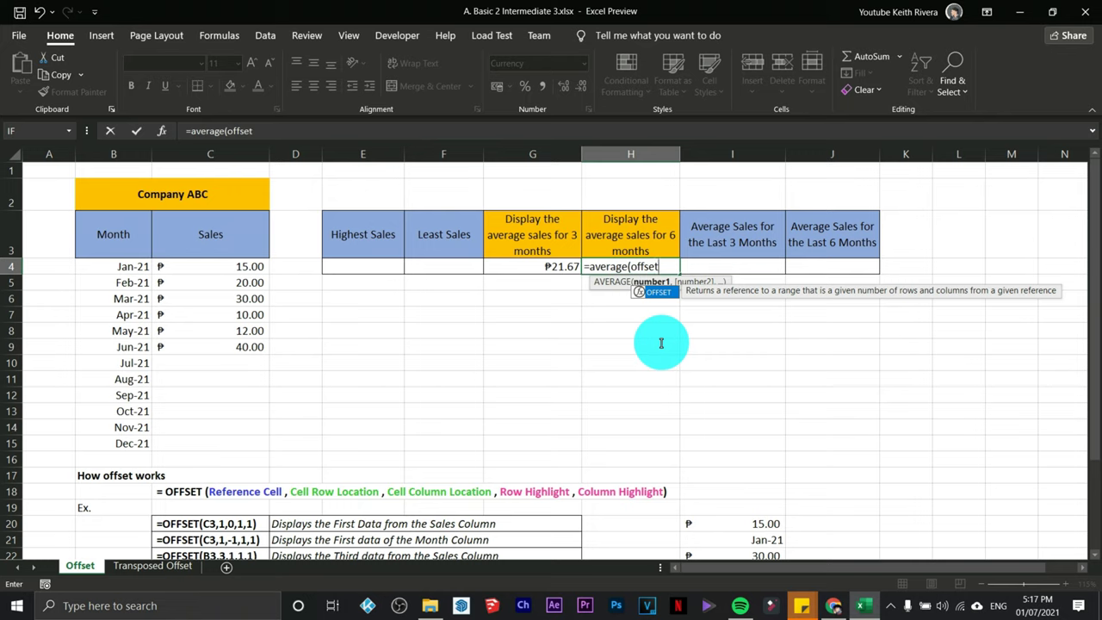
pyautogui.write('(')
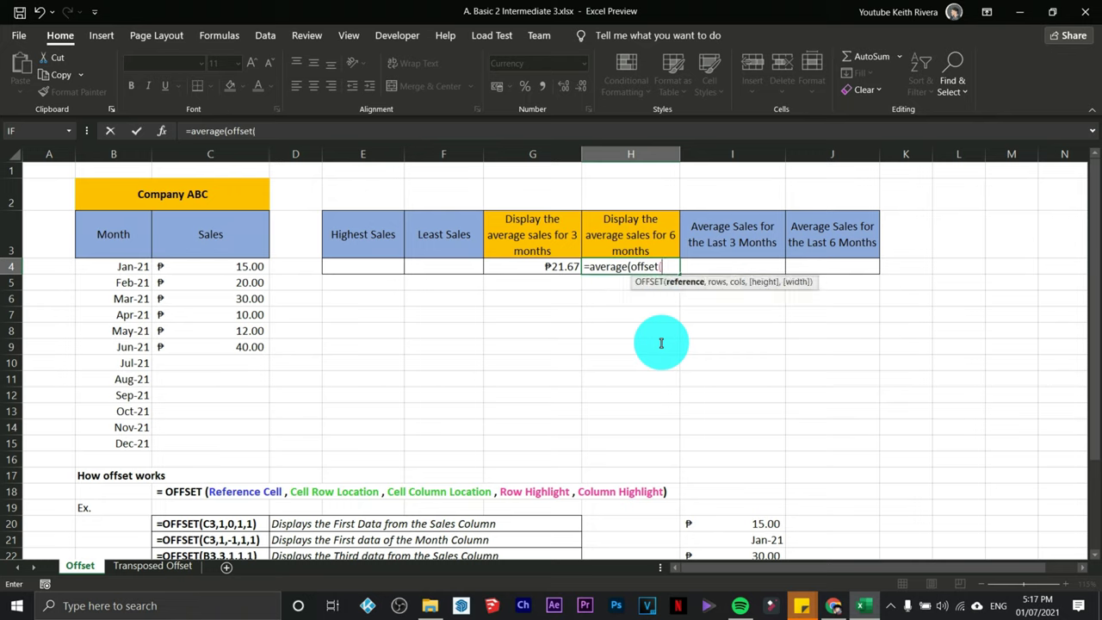
pyautogui.click(219, 236)
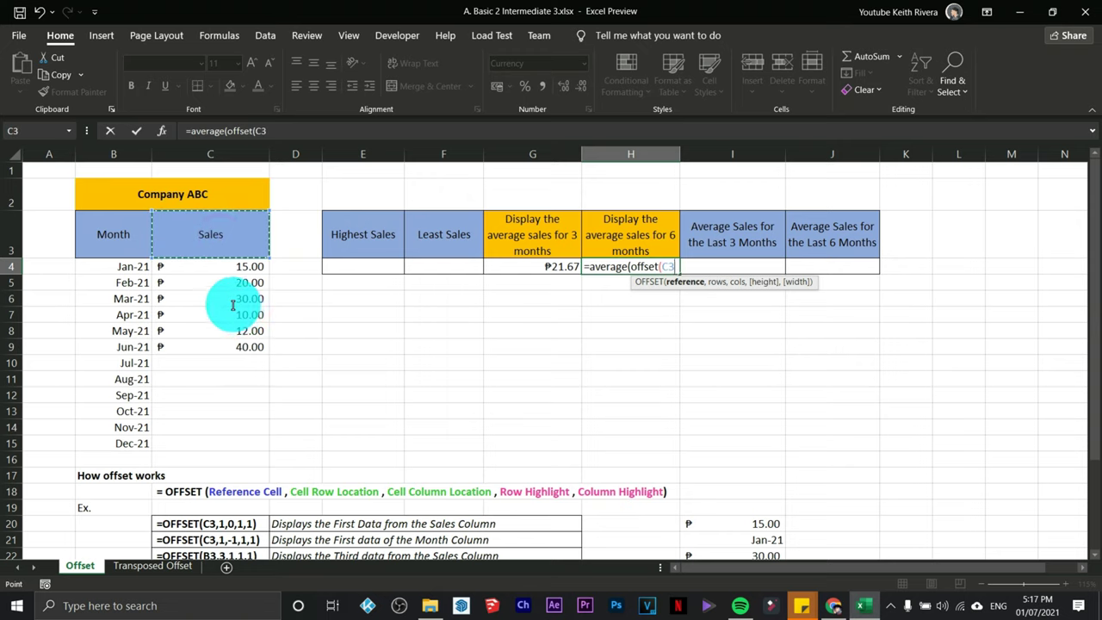
pyautogui.write(',')
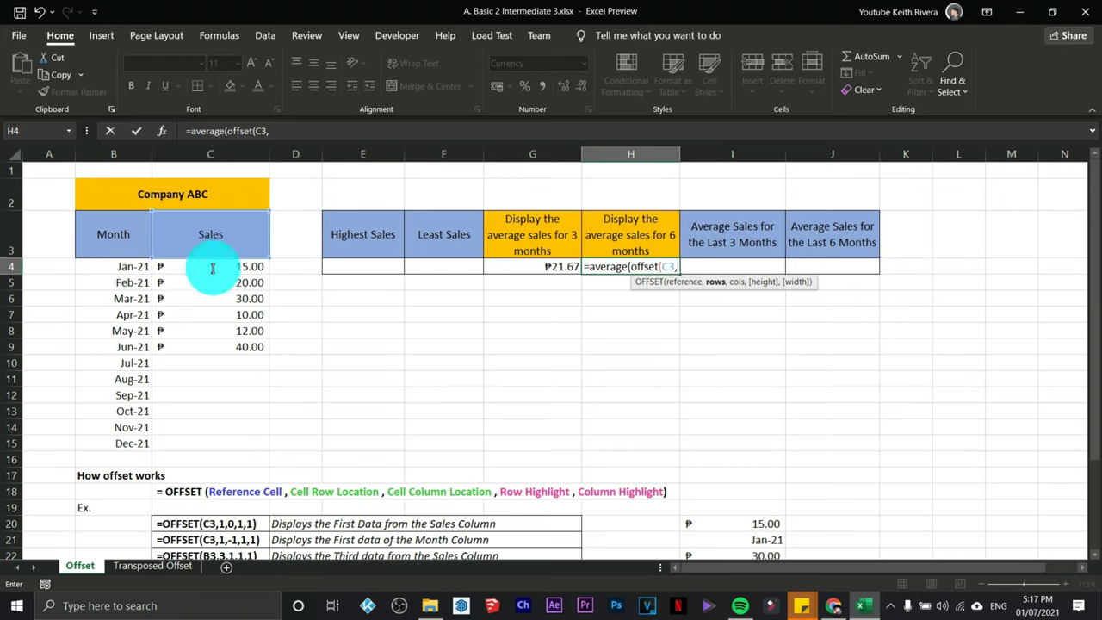
pyautogui.write('1')
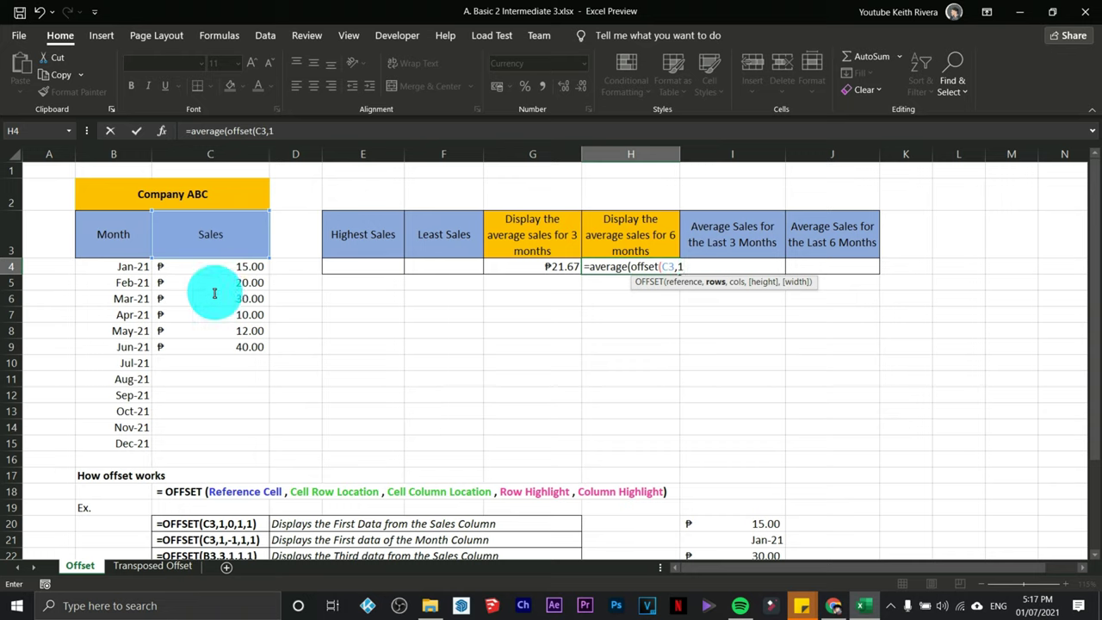
pyautogui.write(',')
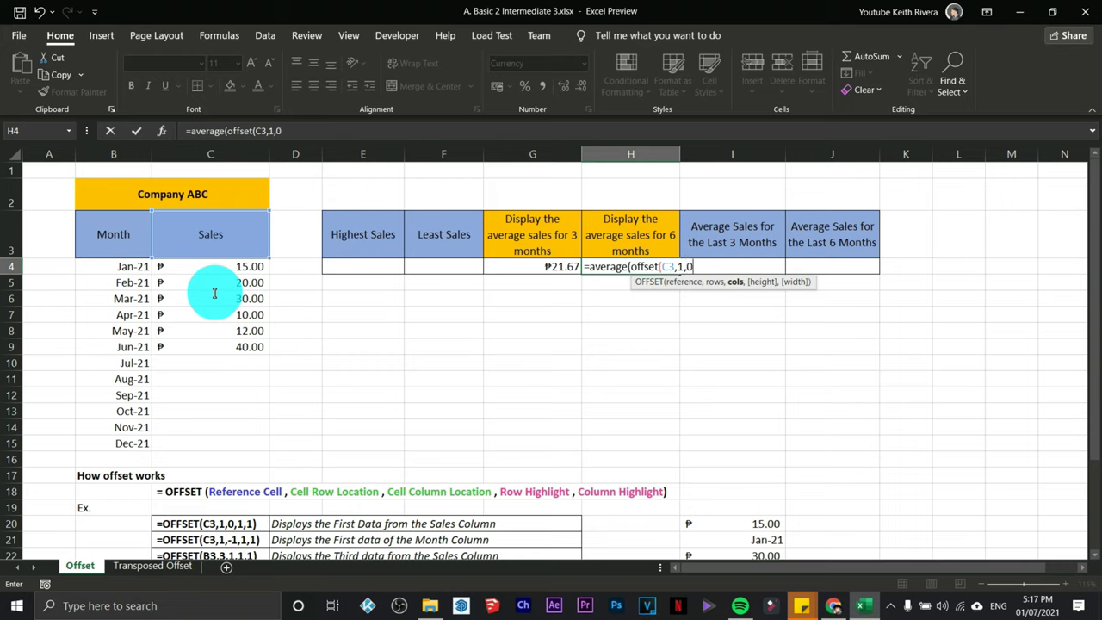
pyautogui.write('0,')
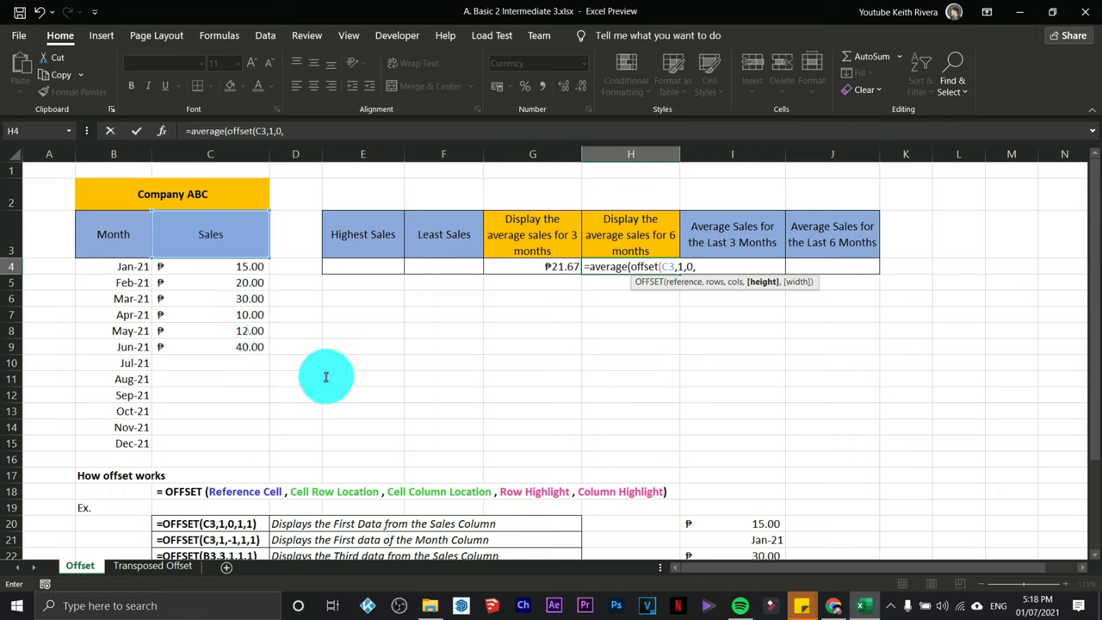
pyautogui.write(',')
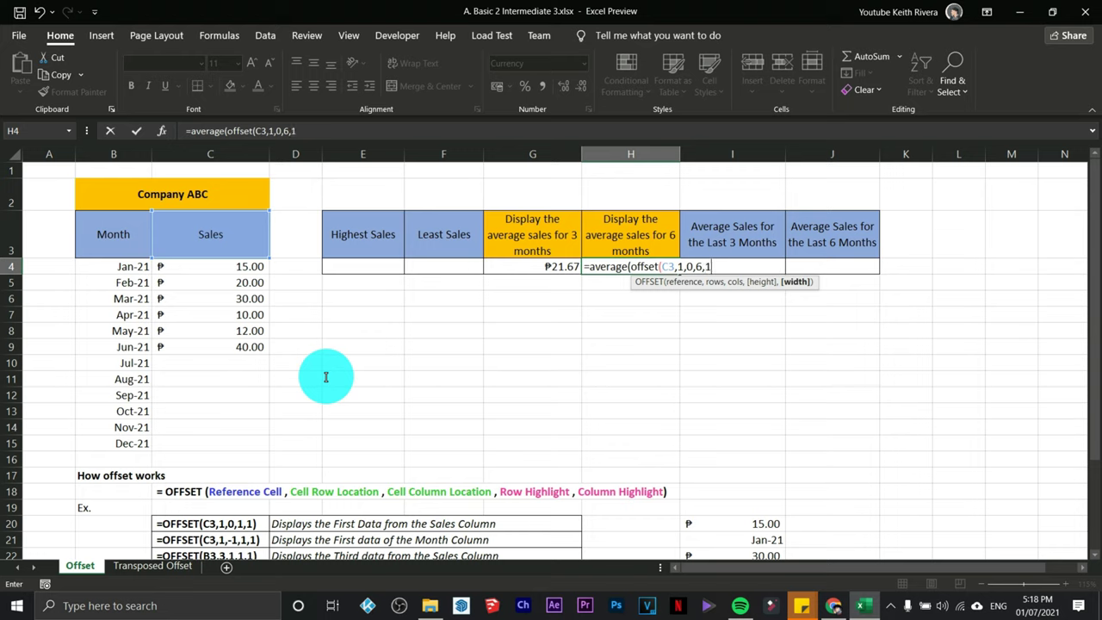
pyautogui.write('1)')
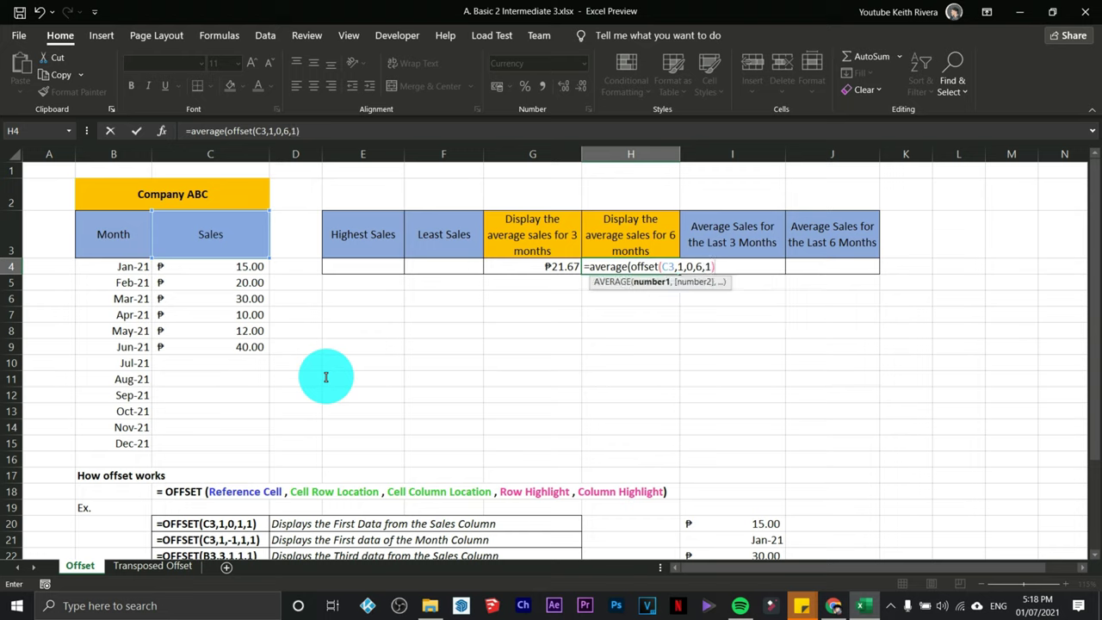
pyautogui.write(')')
pyautogui.press('Return')
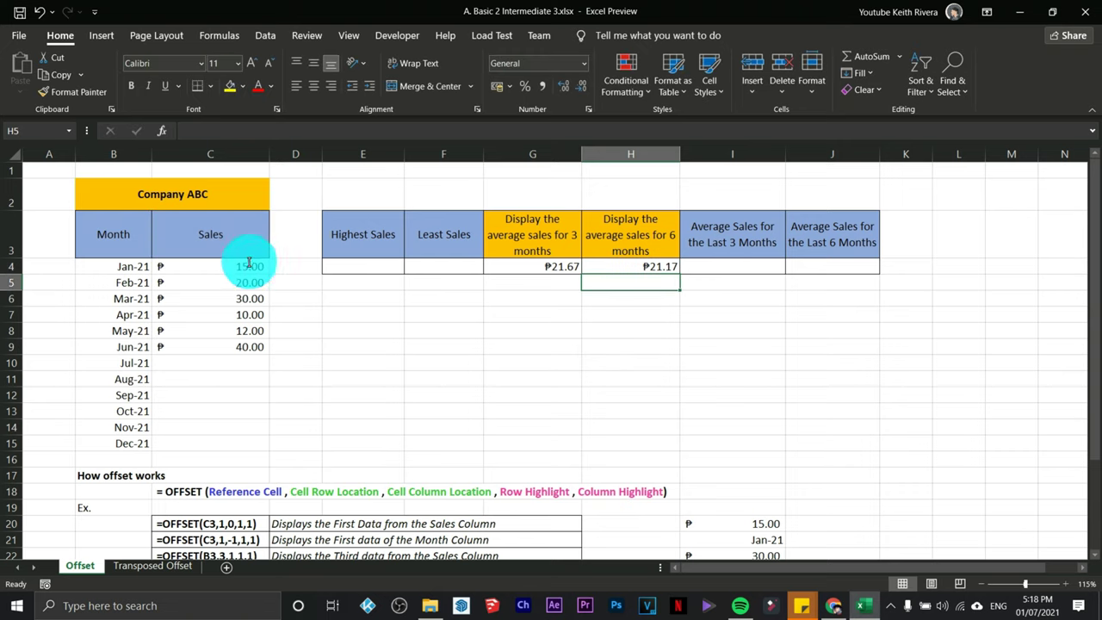
# Step: Compare the result in cell H4 with the average of the selected sales C4:C9, and review the formulas in H4 and G4
pyautogui.moveTo(249, 263); pyautogui.dragTo(243, 347)
pyautogui.click(770, 585)
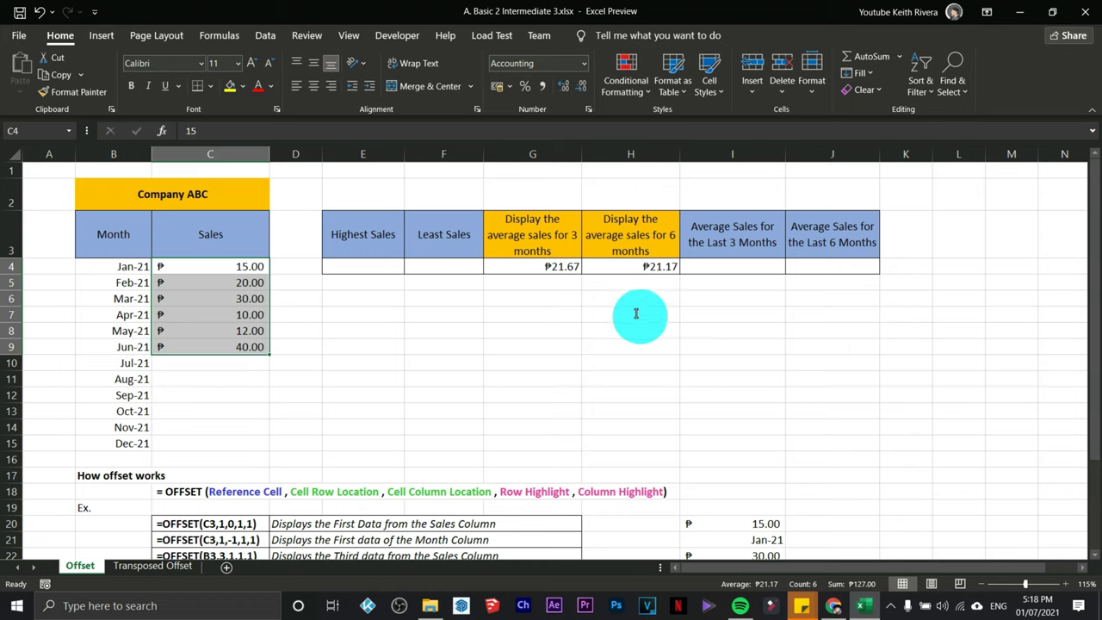
pyautogui.click(644, 267)
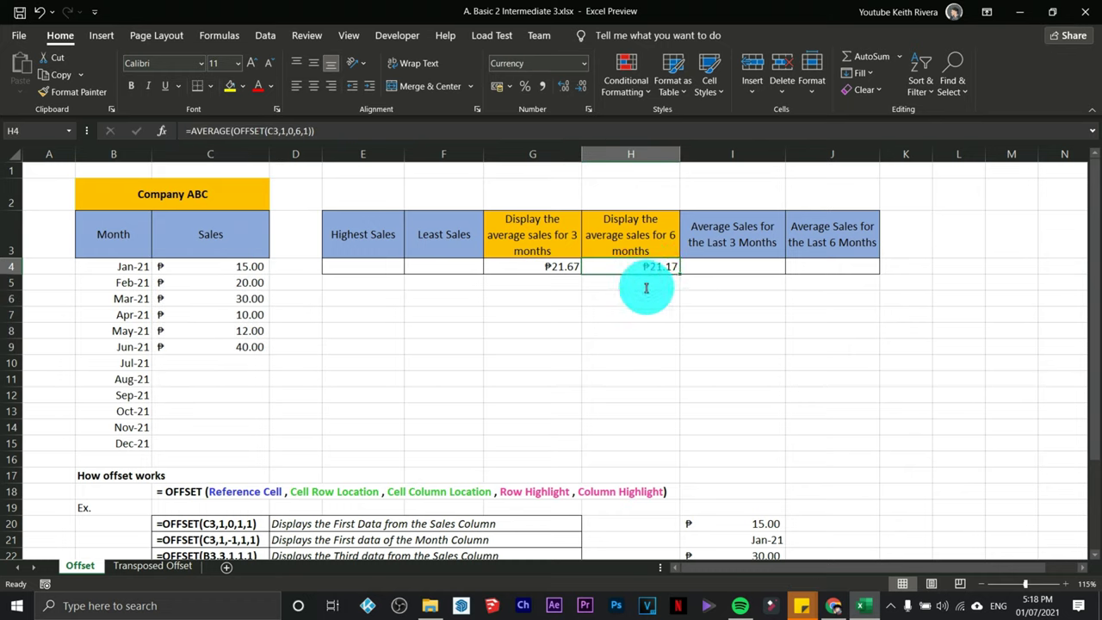
pyautogui.click(514, 274)
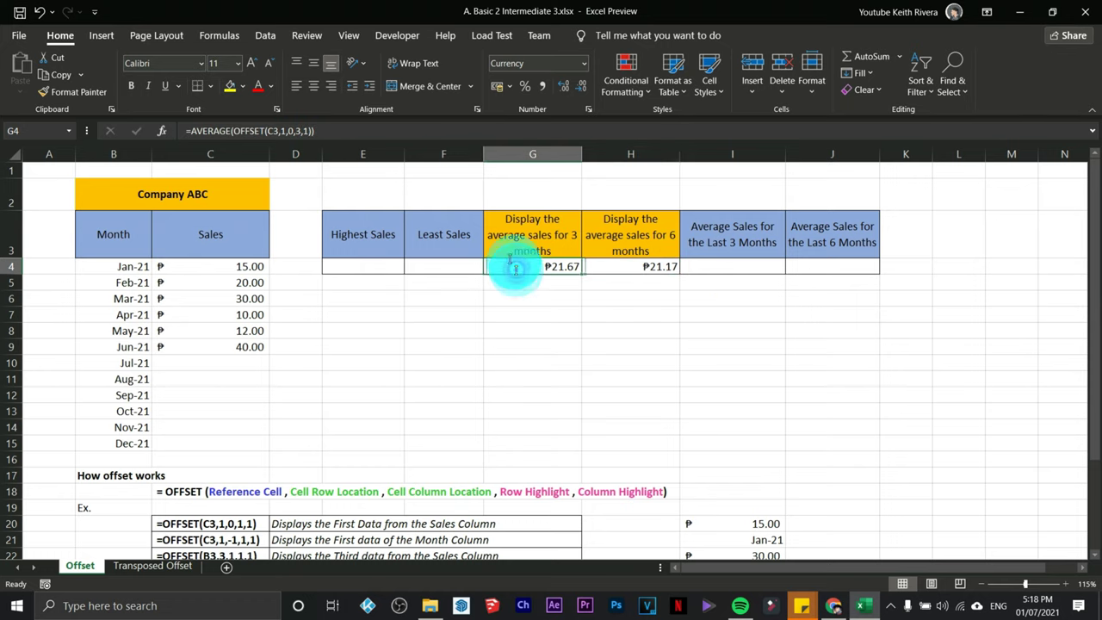
pyautogui.click(661, 415)
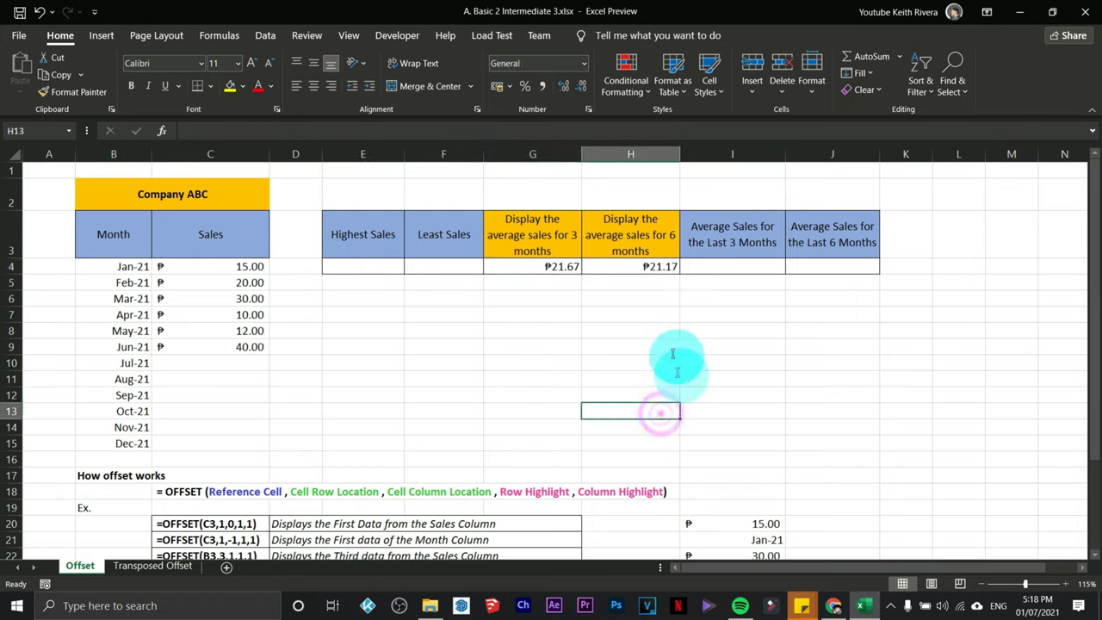
# Step: Examine the "Average Sales for the Last 3 Months" column and the January to June sales it refers to
pyautogui.click(751, 266)
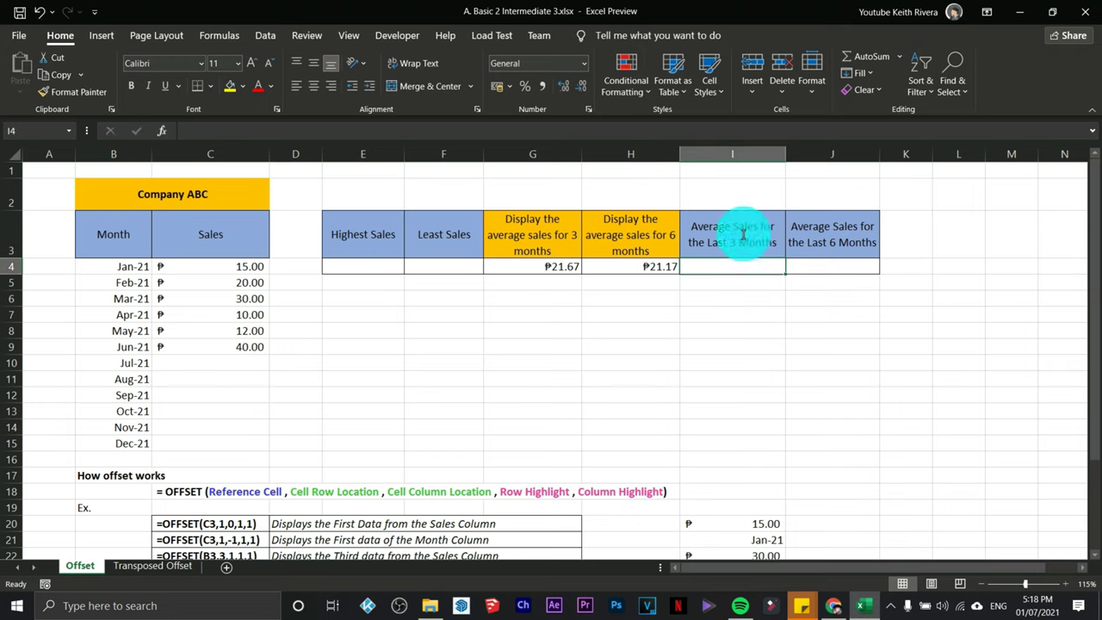
pyautogui.click(743, 234)
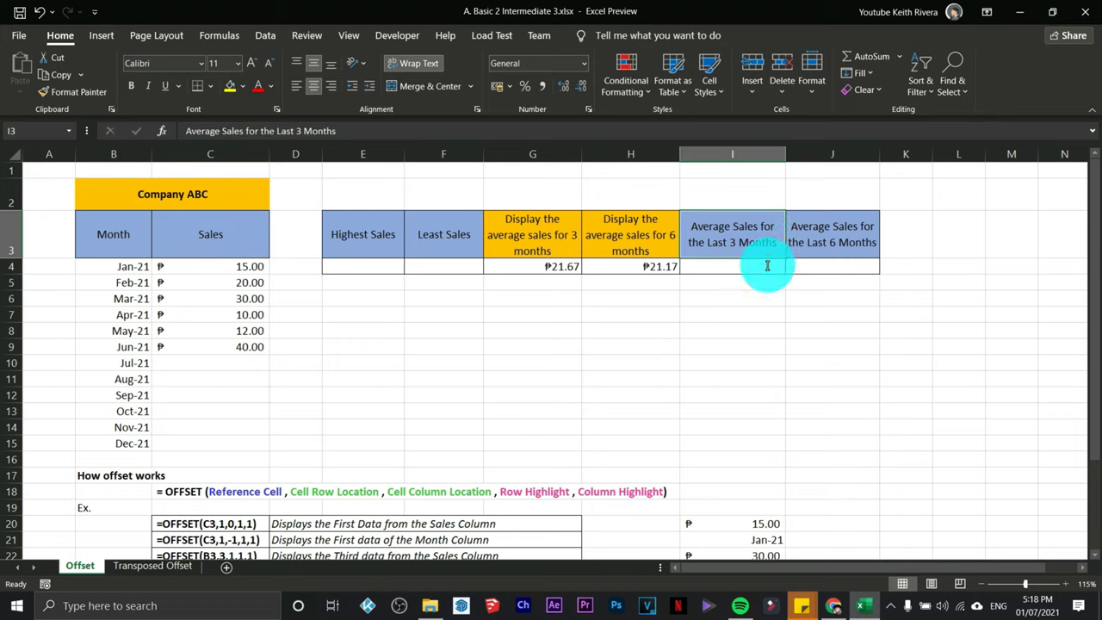
pyautogui.click(185, 347)
pyautogui.click(228, 315)
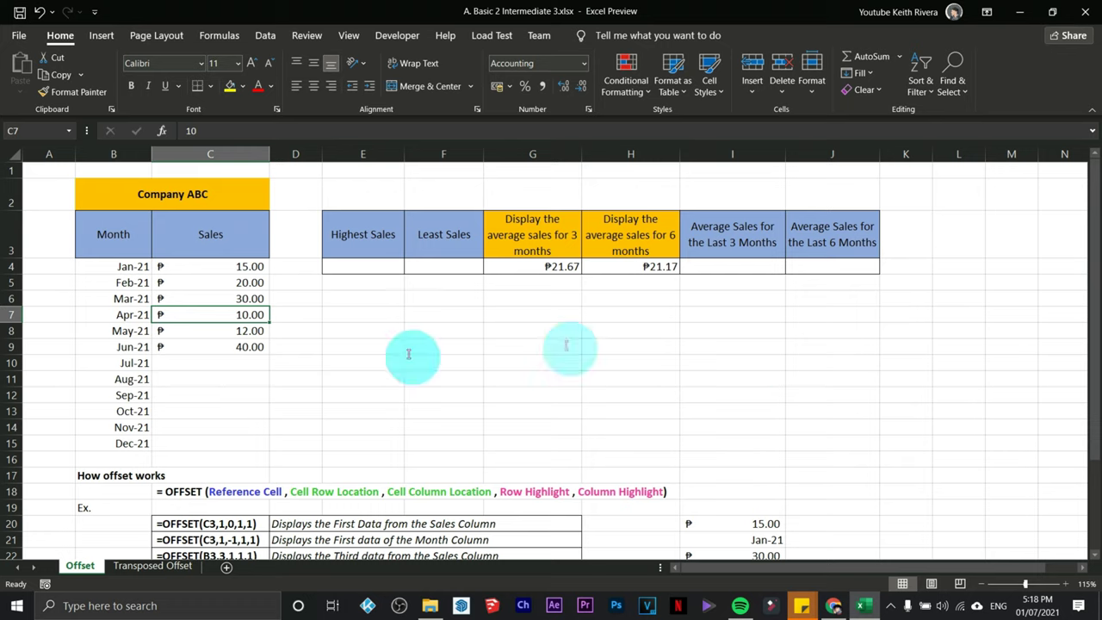
pyautogui.click(255, 362)
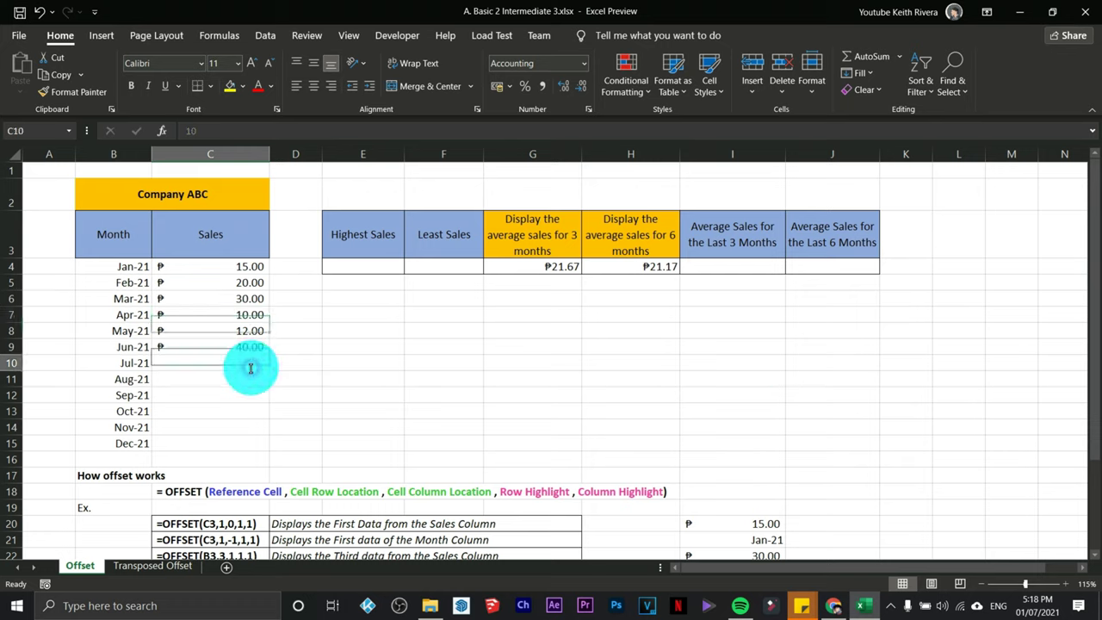
pyautogui.click(247, 269)
pyautogui.moveTo(247, 272); pyautogui.dragTo(229, 347)
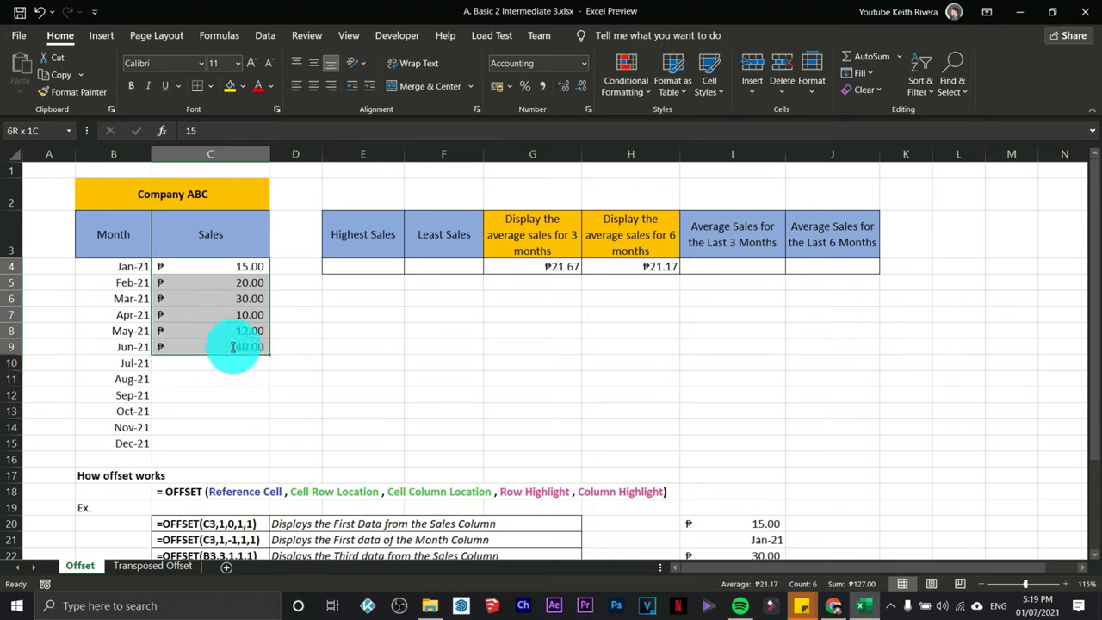
# Step: Enter 50 as the Jul-21 sales in cell C10
pyautogui.click(232, 364)
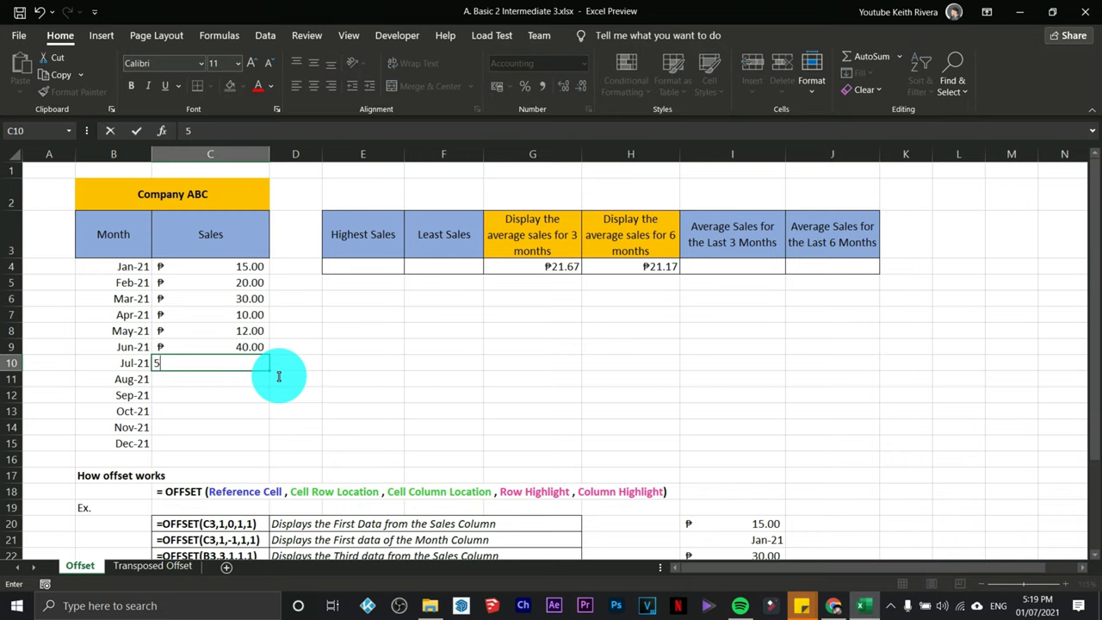
pyautogui.write('50')
pyautogui.click(290, 427)
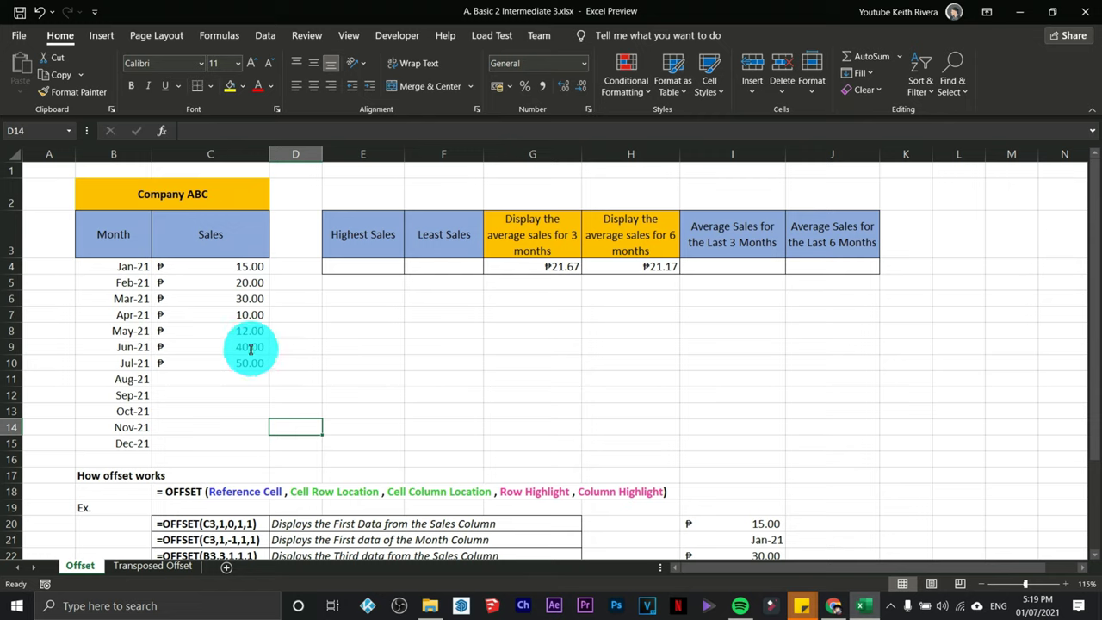
# Step: Enter =average(C8:C10) in cell I4 to average the May to July sales
pyautogui.click(730, 268)
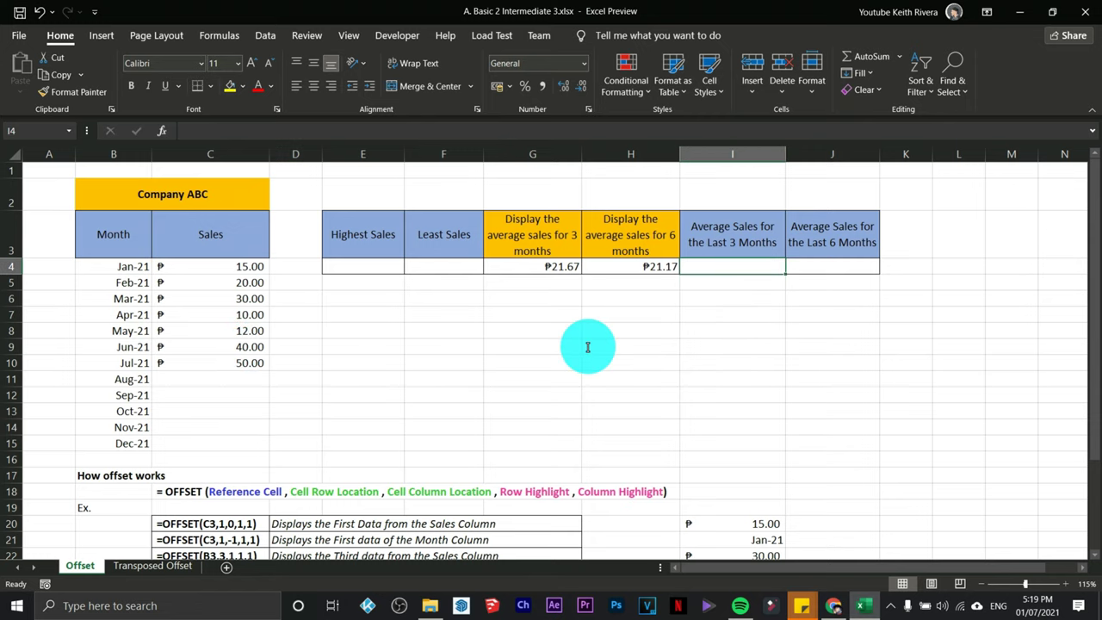
pyautogui.write('=avea')
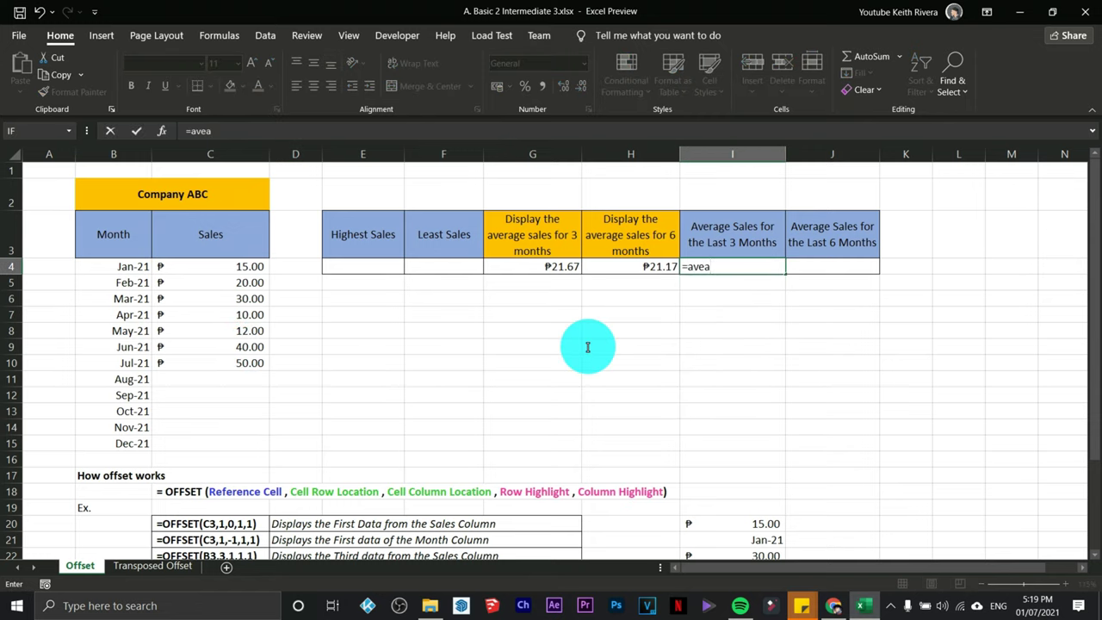
pyautogui.press('BackSpace')
pyautogui.write('rage(')
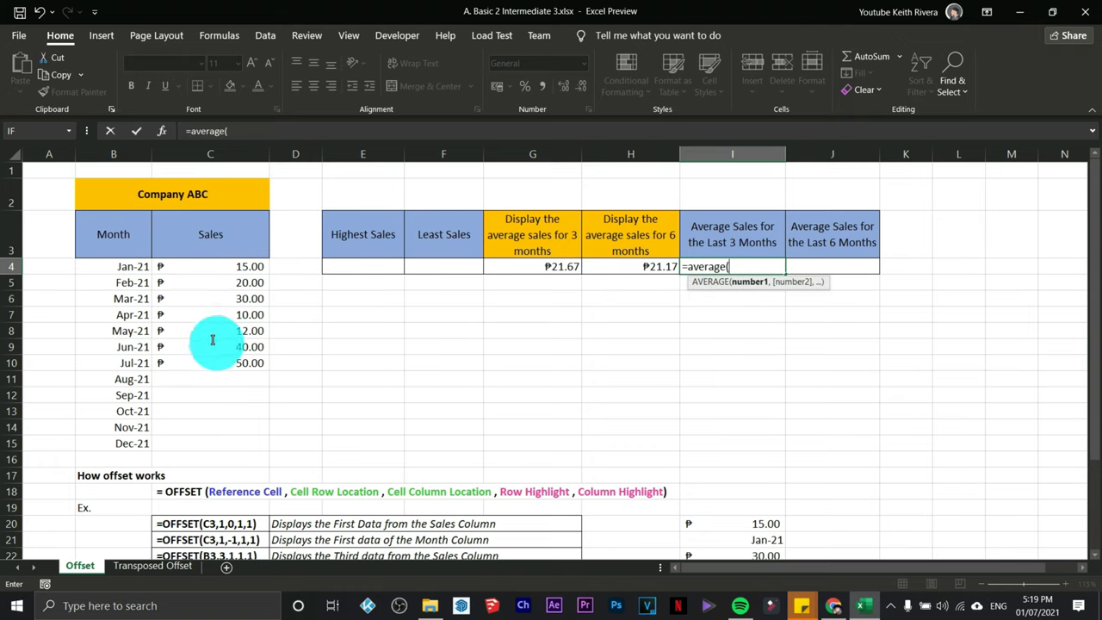
pyautogui.moveTo(224, 361); pyautogui.dragTo(224, 332)
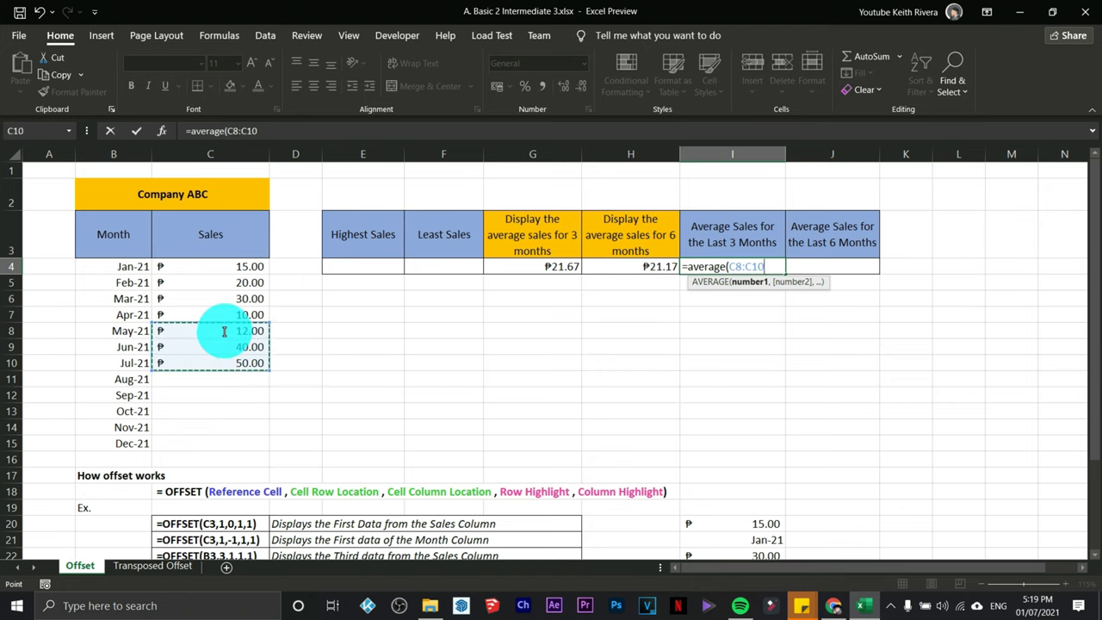
pyautogui.write(')')
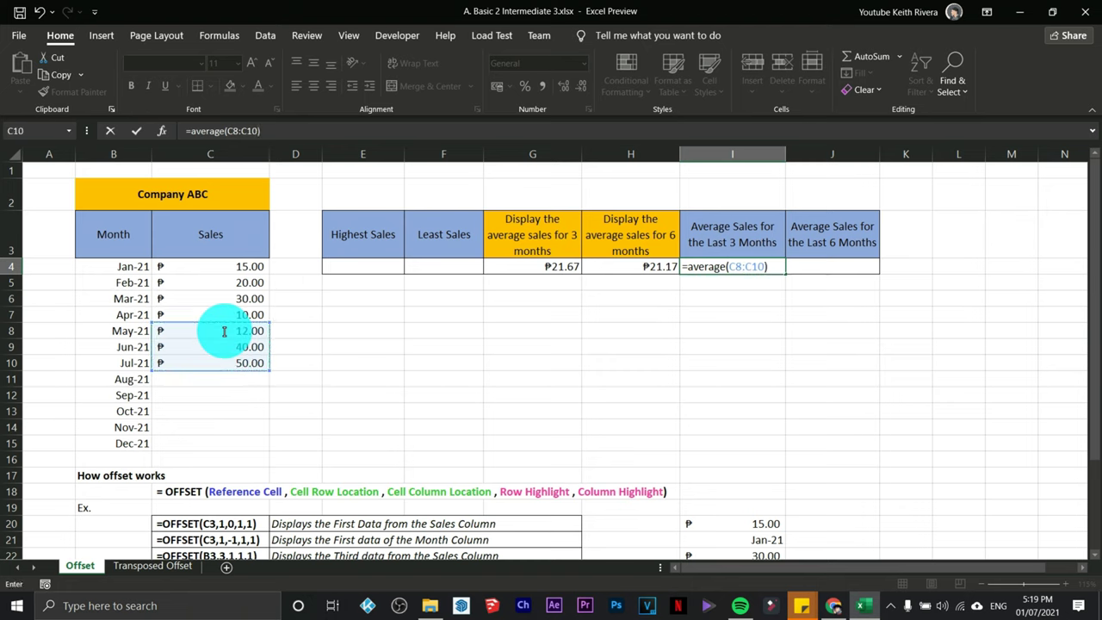
pyautogui.press('Return')
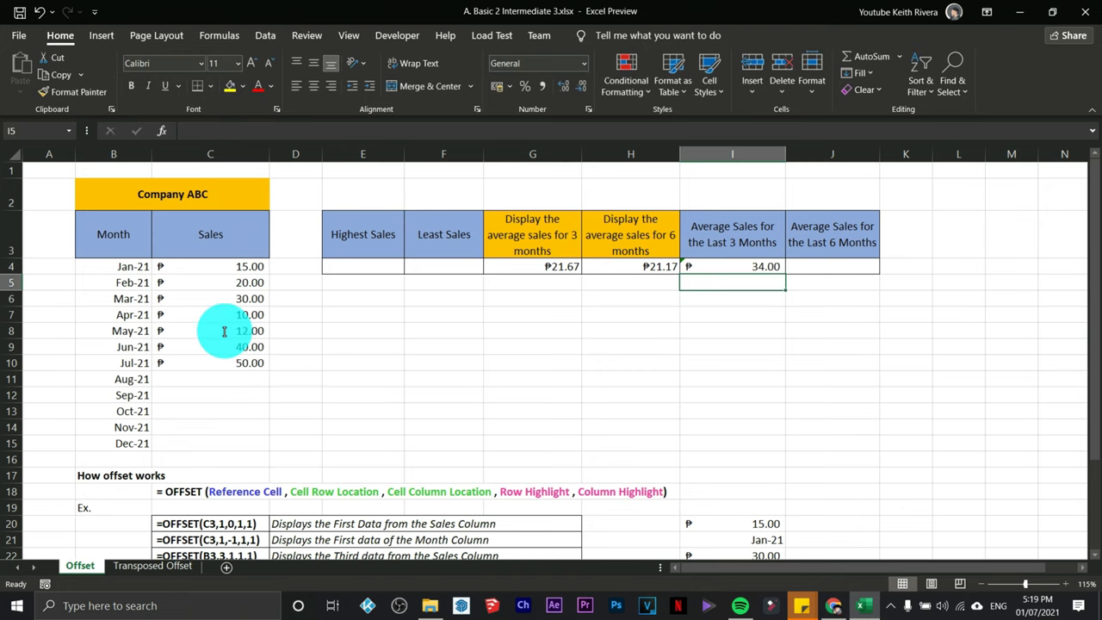
# Step: Enter 45 as the Aug-21 sales in cell C11 and check the last-3-months average formula in cell I4
pyautogui.click(229, 379)
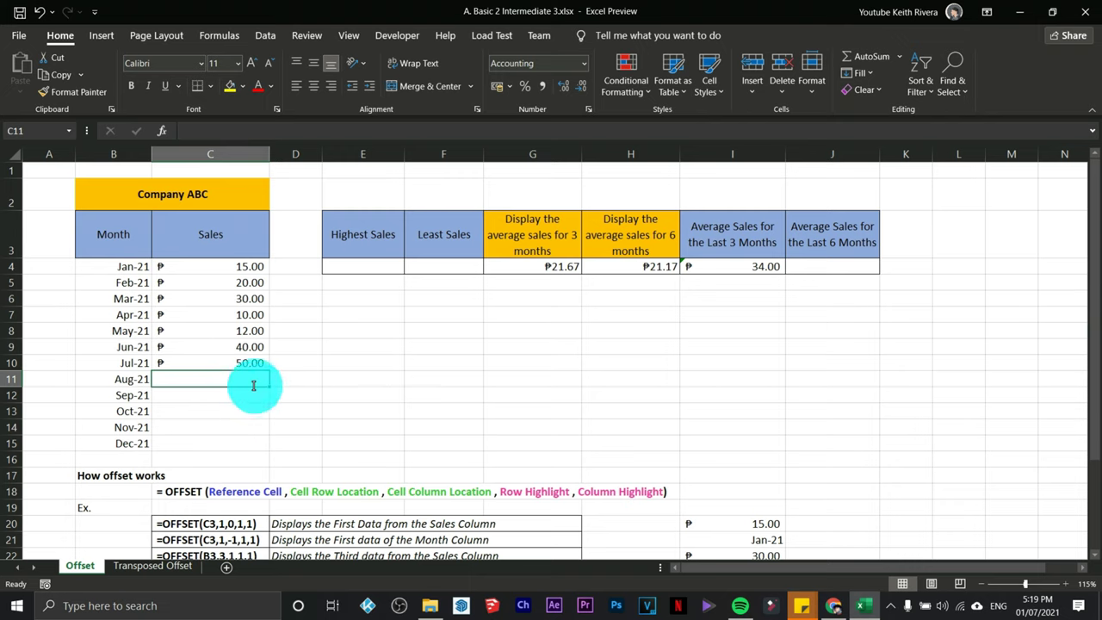
pyautogui.write('45')
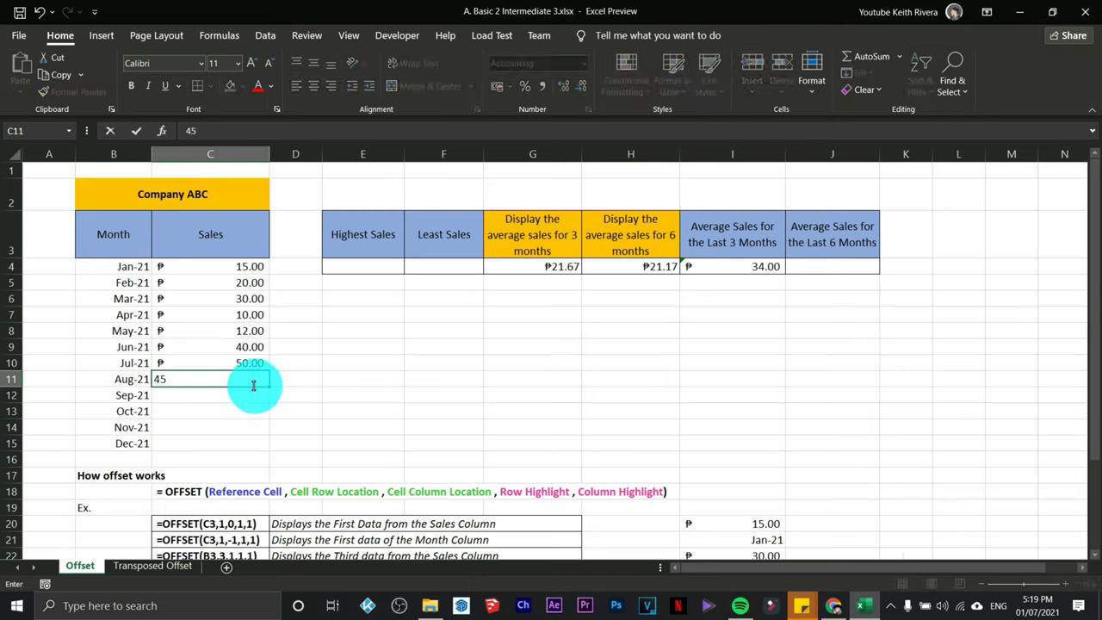
pyautogui.press('Return')
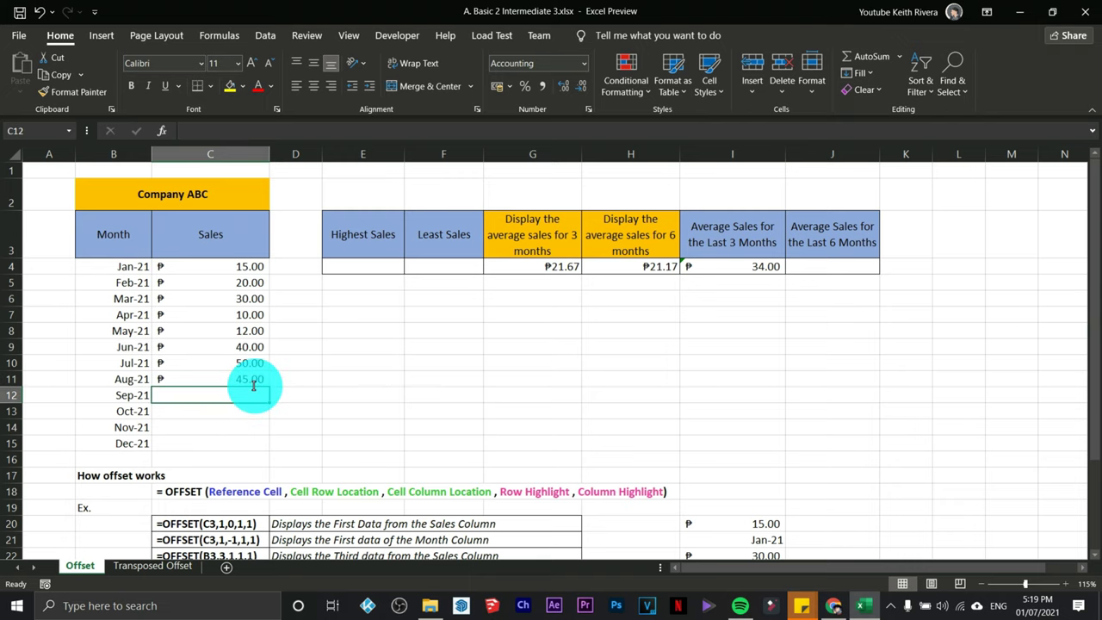
pyautogui.click(739, 268)
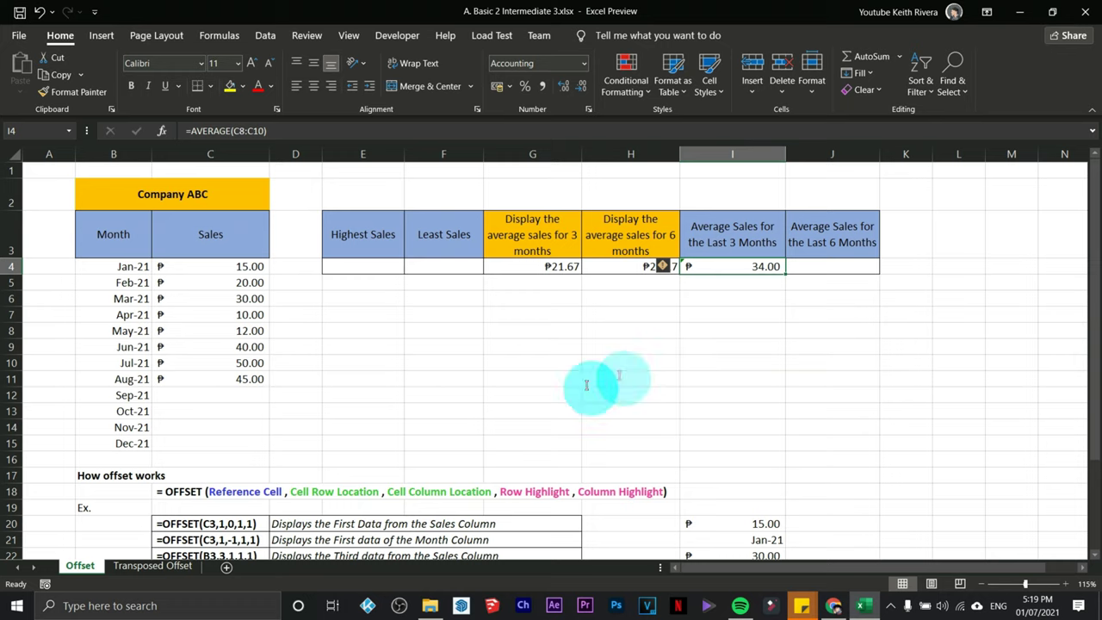
# Step: Clear the last-3-months average in cell I4 and the Jul-21 and Aug-21 sales in C10:C11
pyautogui.press('Delete')
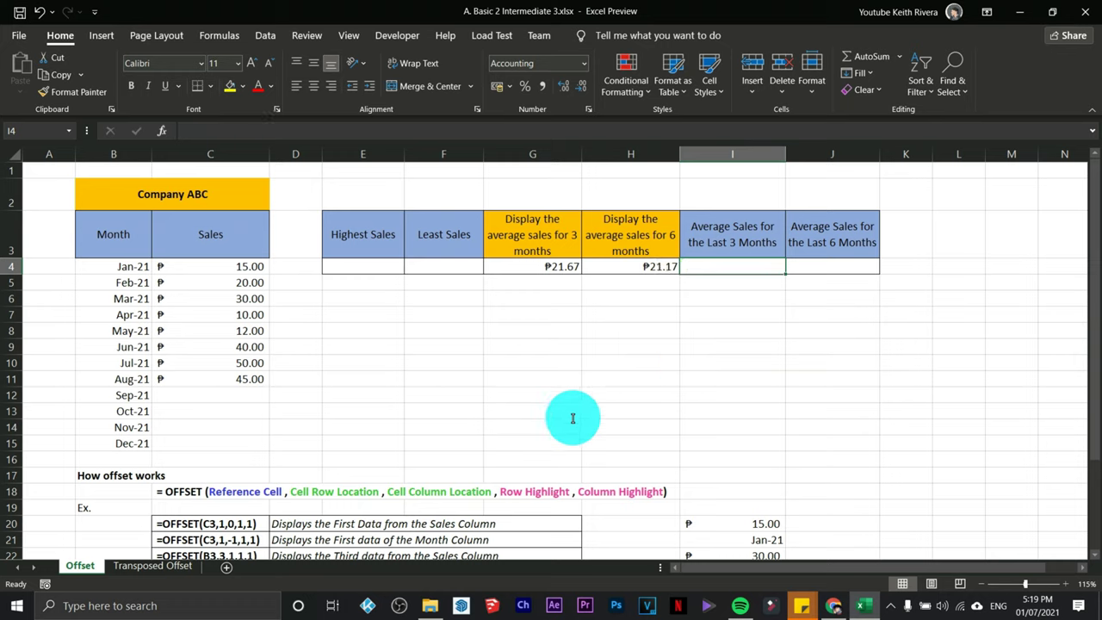
pyautogui.moveTo(241, 377); pyautogui.dragTo(239, 365)
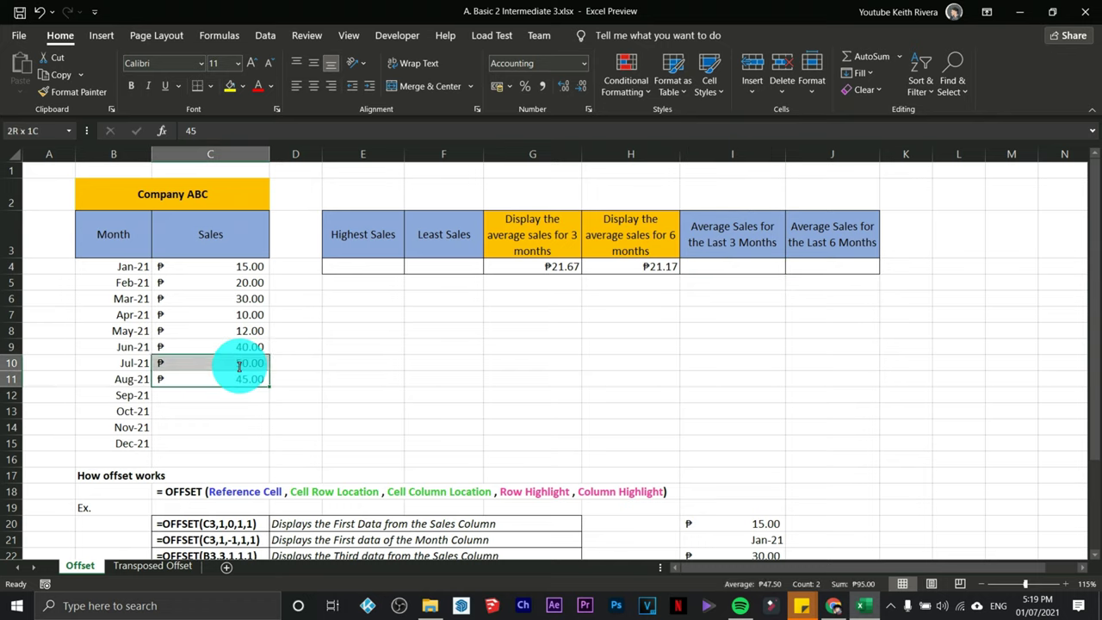
pyautogui.press('Delete')
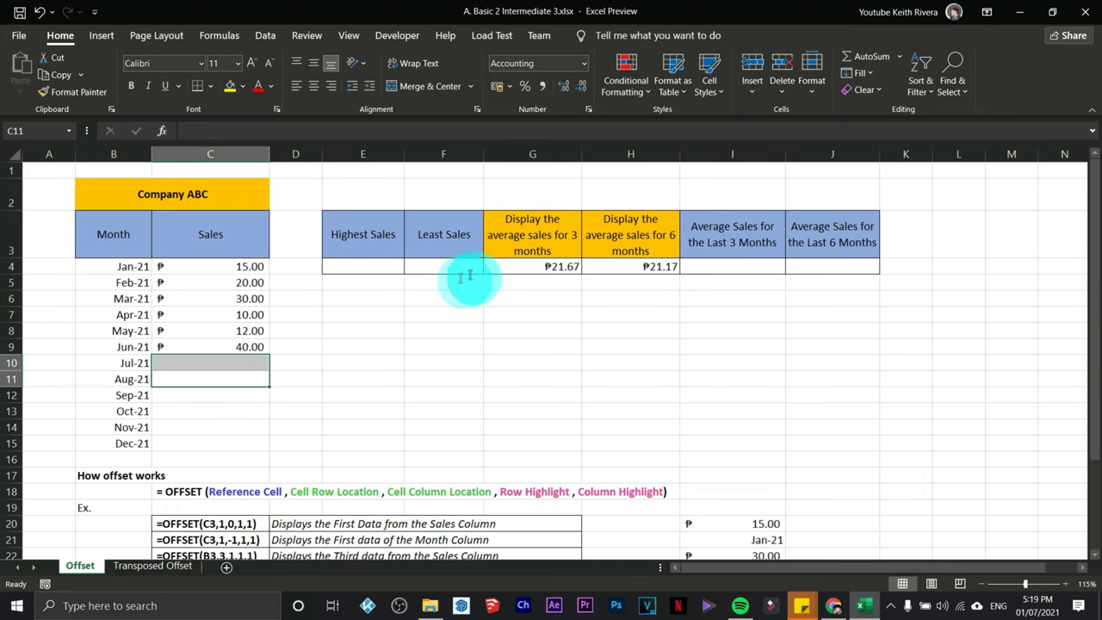
pyautogui.click(545, 381)
# Step: Start a formula in cell I4 with =average(offset( and use the Sales header C3 as the reference cell
pyautogui.click(748, 278)
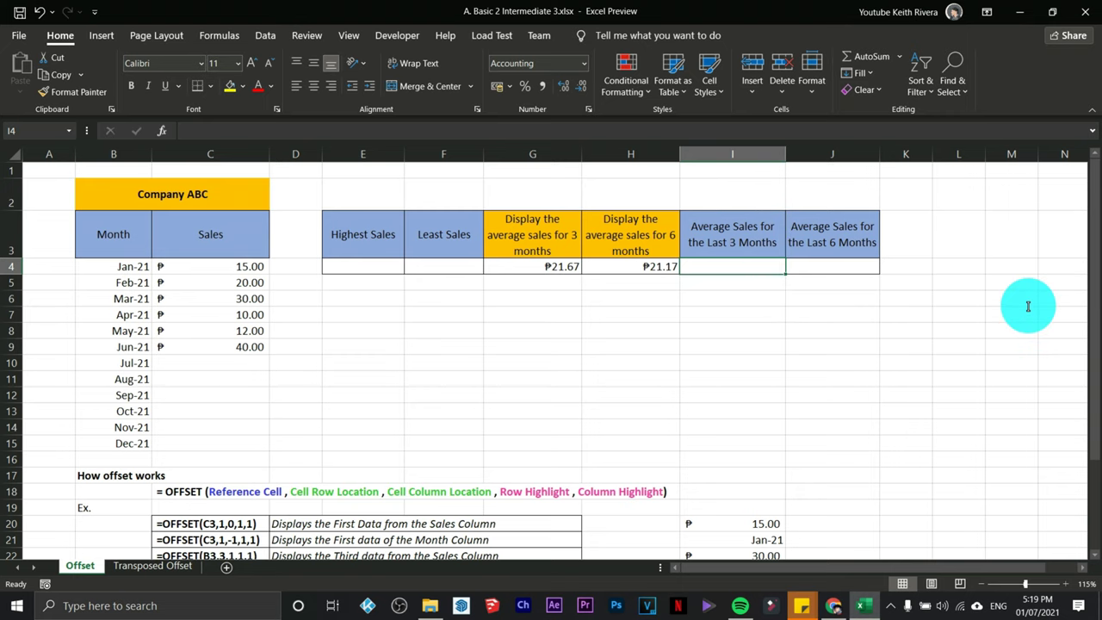
pyautogui.moveTo(1093, 271); pyautogui.dragTo(1090, 335)
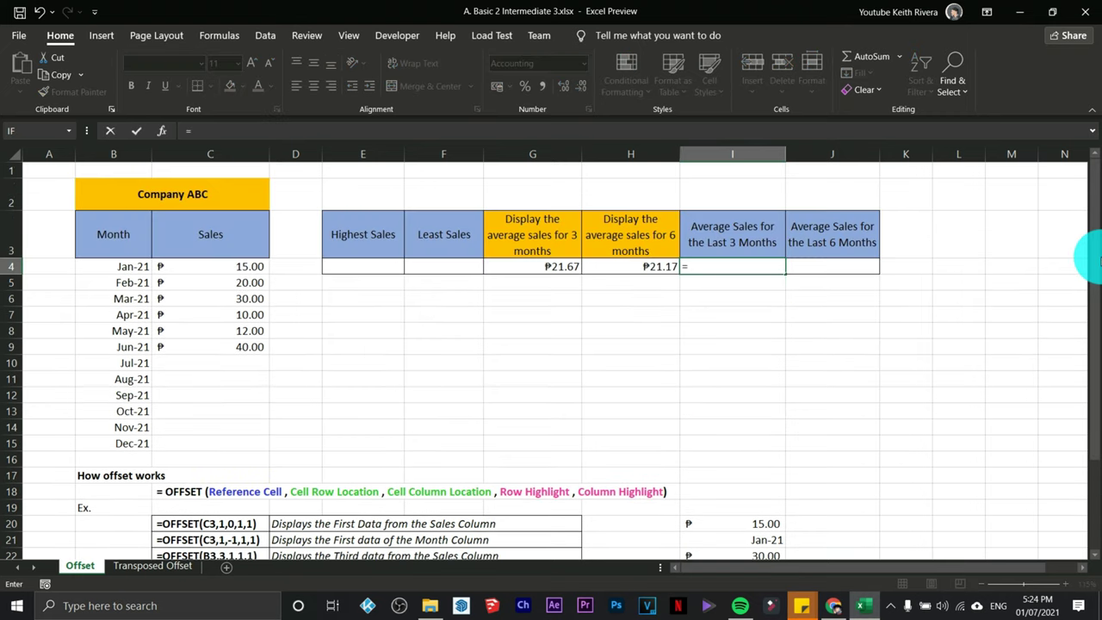
pyautogui.press('F2')
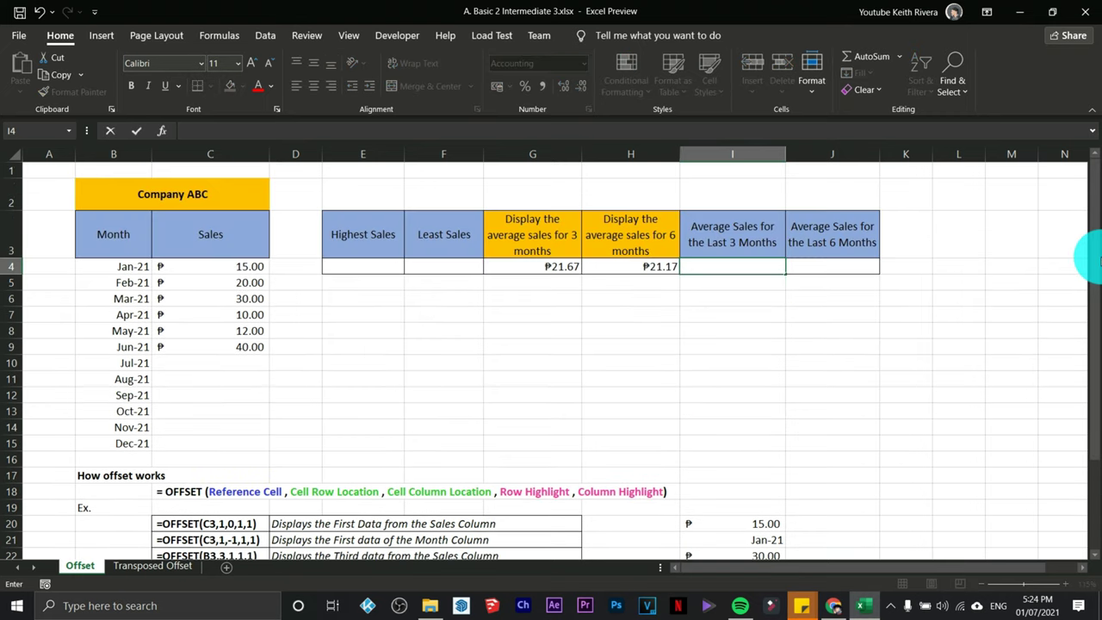
pyautogui.write('=avea')
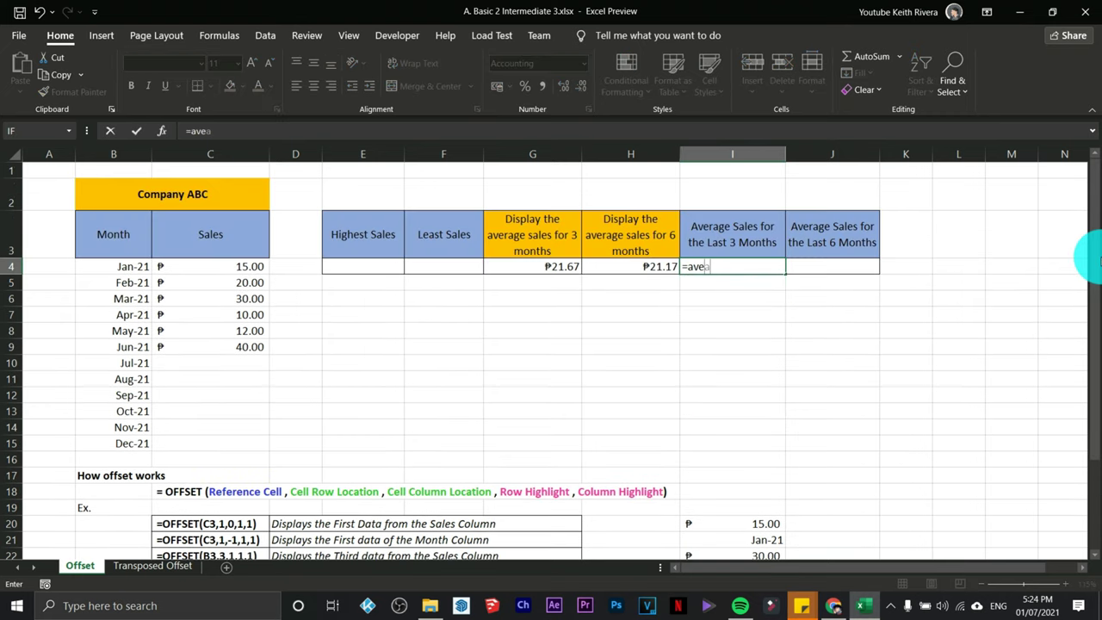
pyautogui.press('BackSpace')
pyautogui.write('rage(')
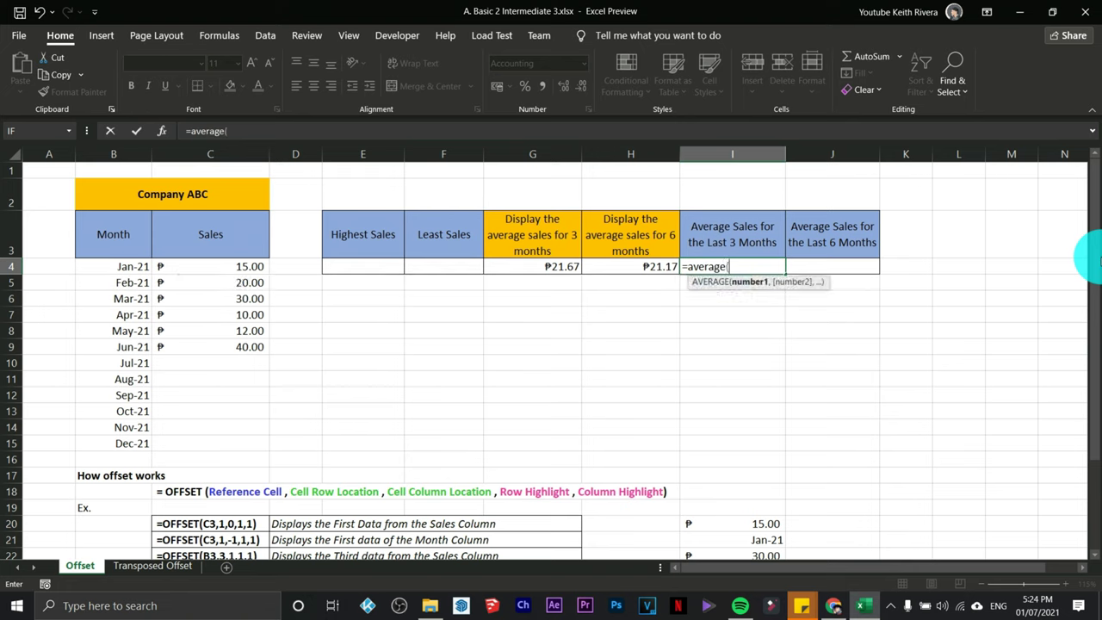
pyautogui.write('offset')
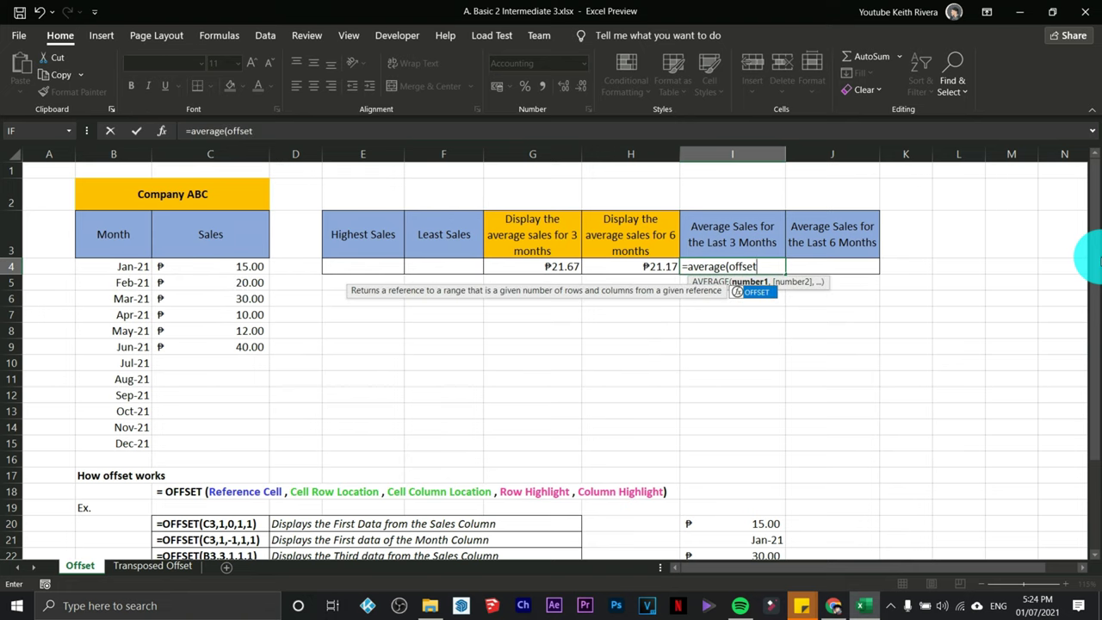
pyautogui.write('(')
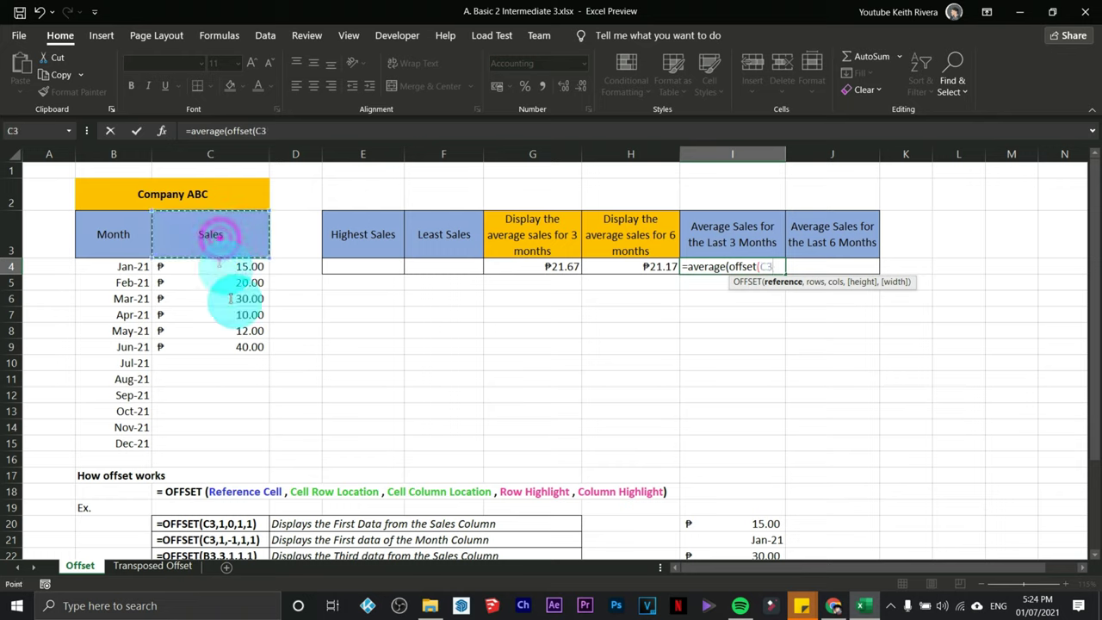
pyautogui.click(230, 232)
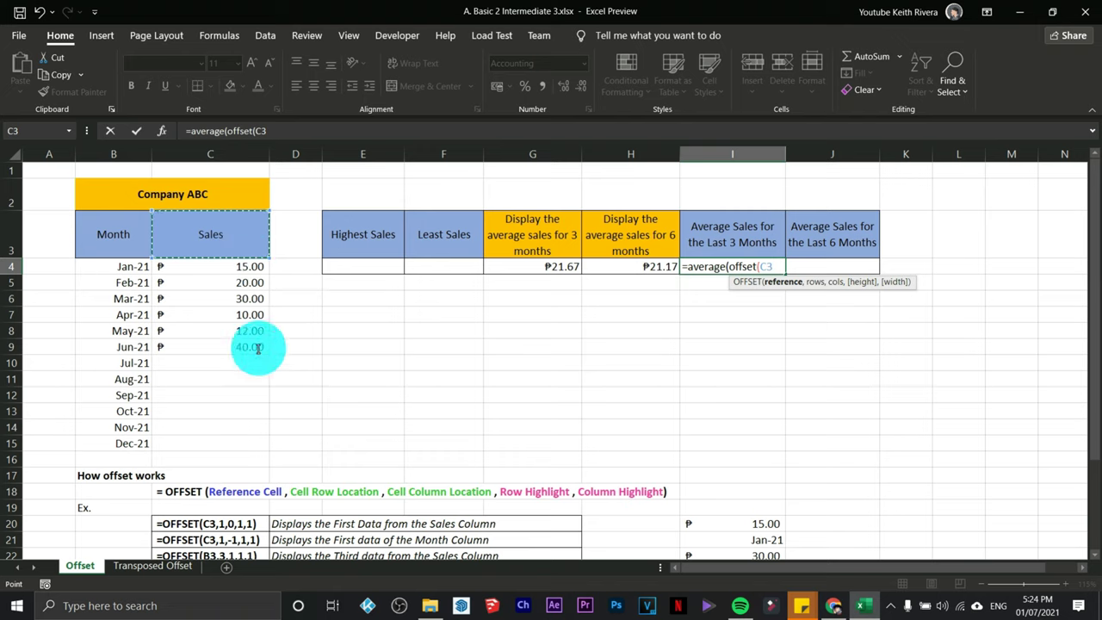
# Step: Set the OFFSET rows argument in I4 to COUNTA(C4:C15), covering the January to December sales
pyautogui.write(',')
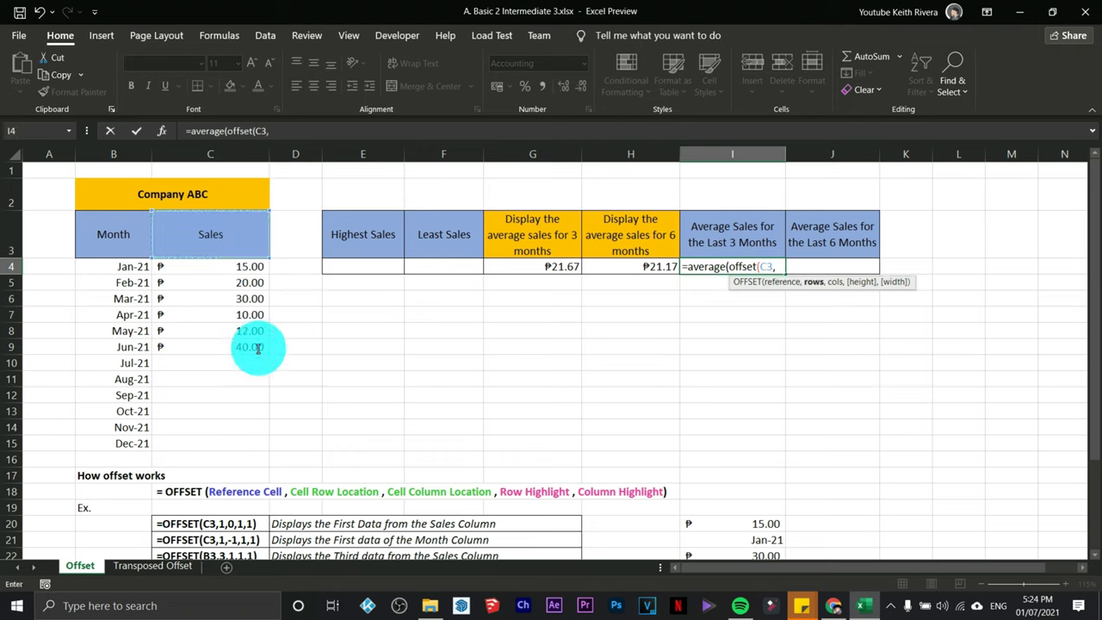
pyautogui.write('COUNTA')
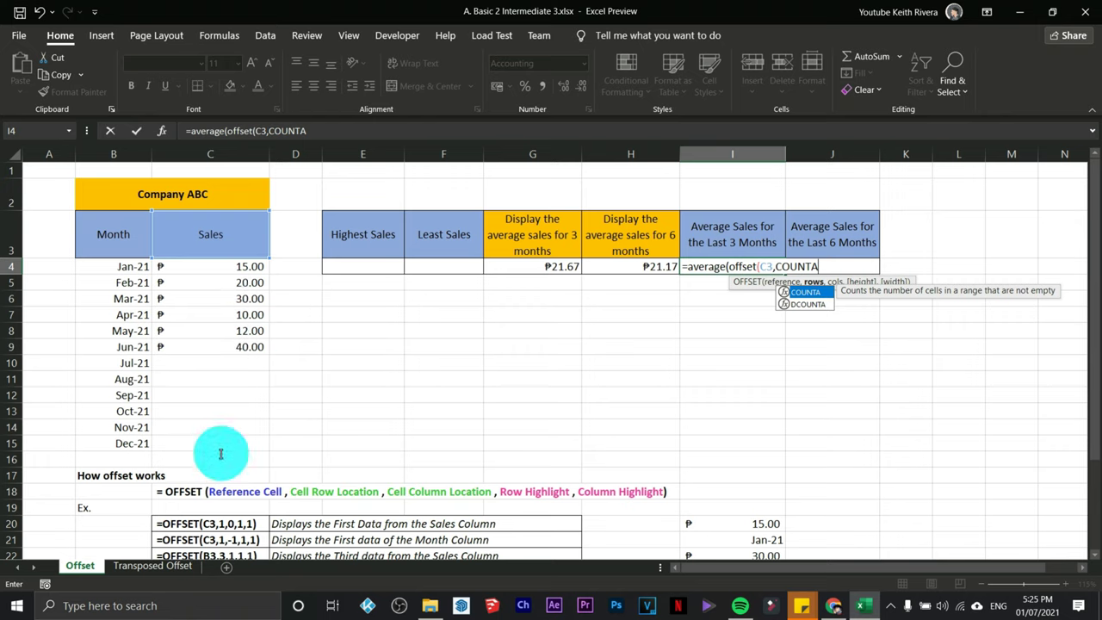
pyautogui.write('(')
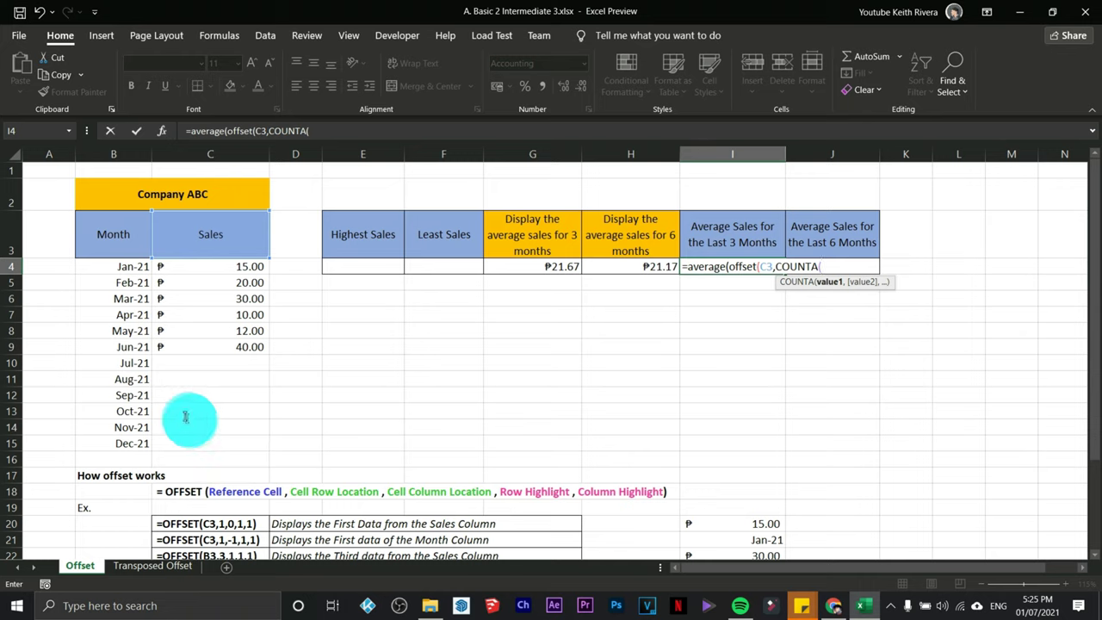
pyautogui.moveTo(215, 264); pyautogui.dragTo(197, 448)
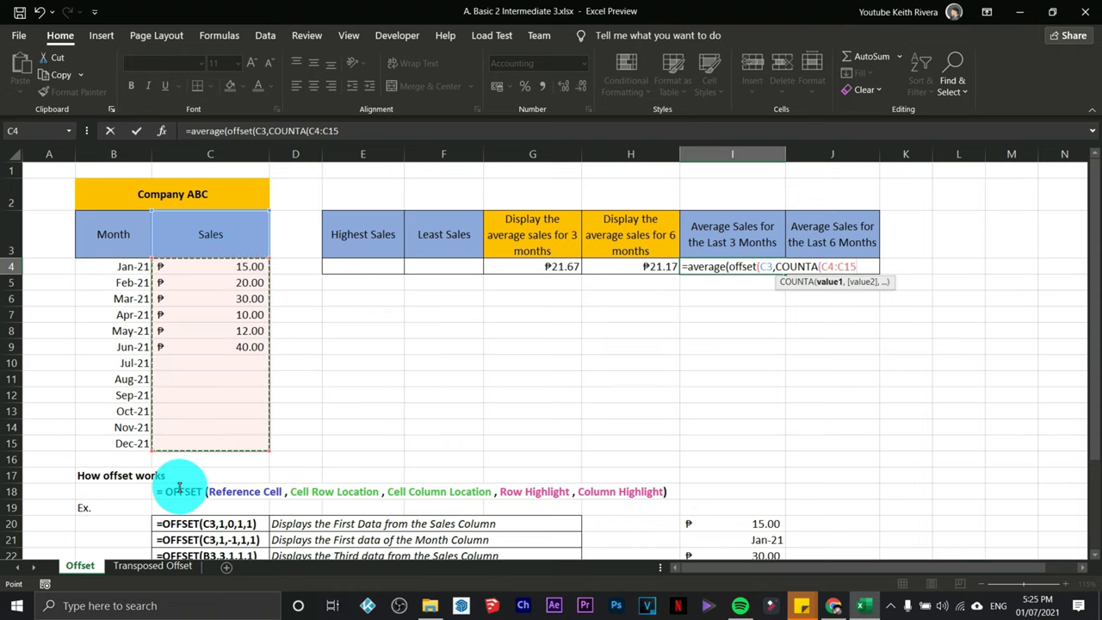
pyautogui.write(')')
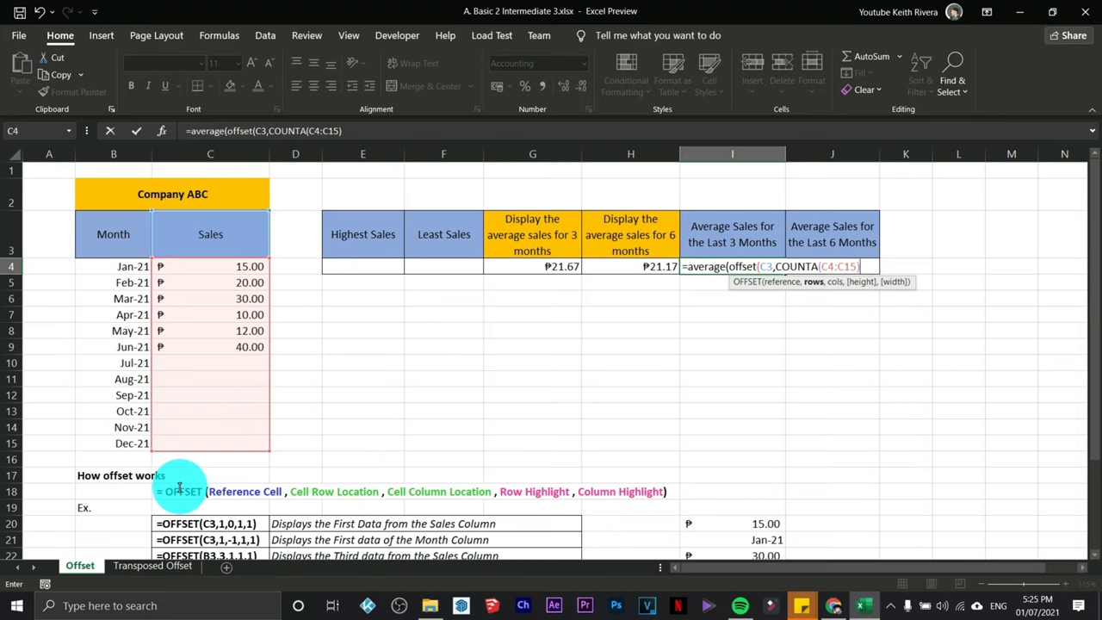
# Step: Complete the I4 formula with 0 columns, a height of -3 and a width of 1, and enter it
pyautogui.write(',0')
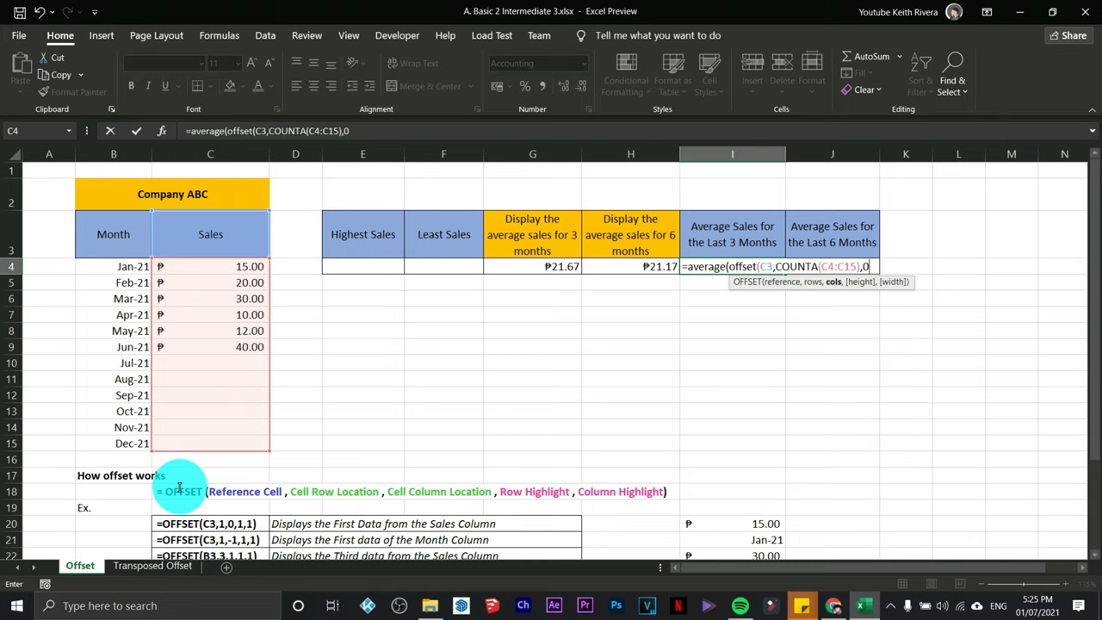
pyautogui.write(',-3')
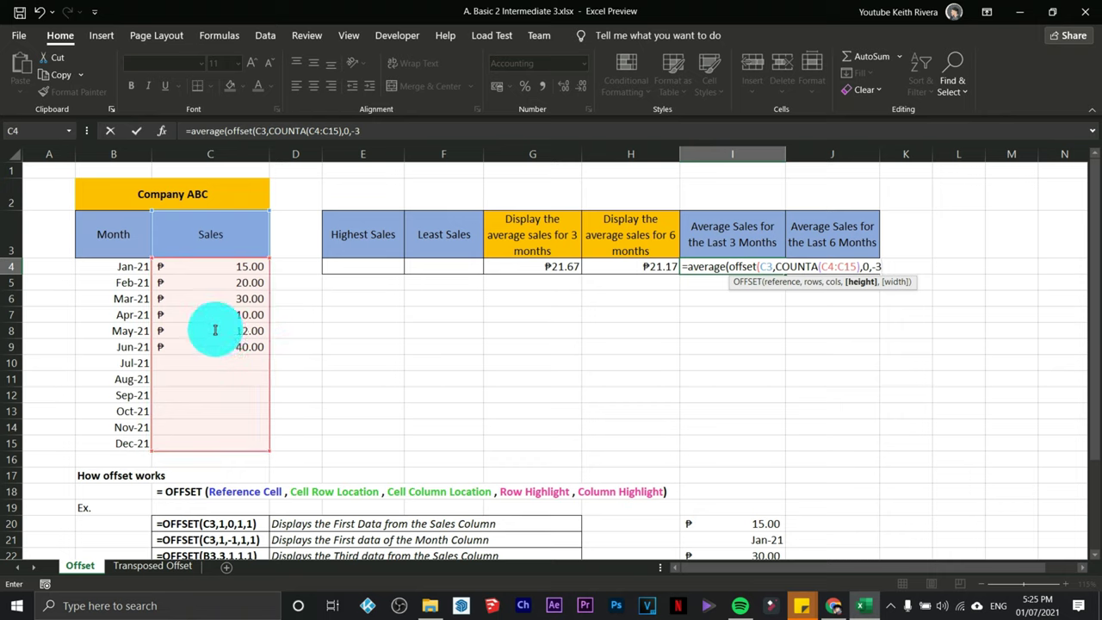
pyautogui.write(',1')
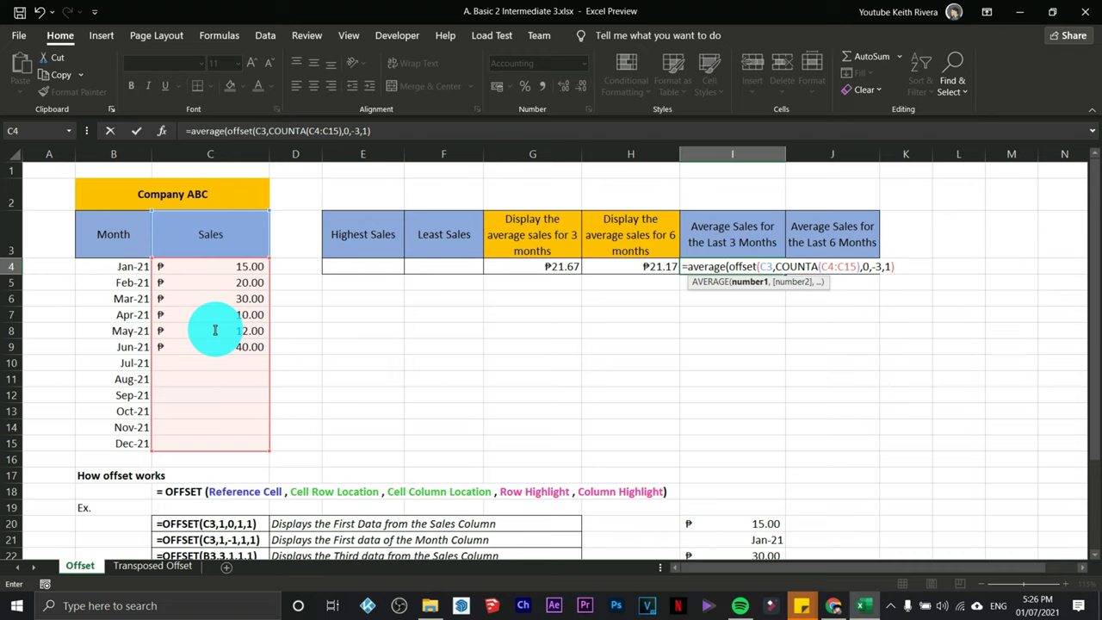
pyautogui.write(')')
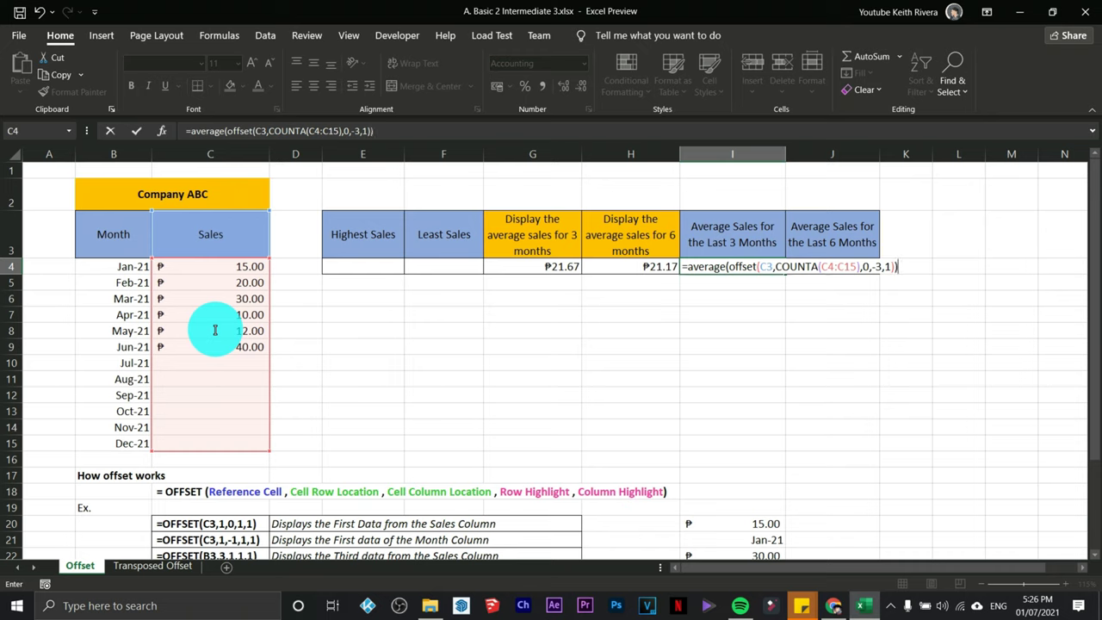
pyautogui.press('Return')
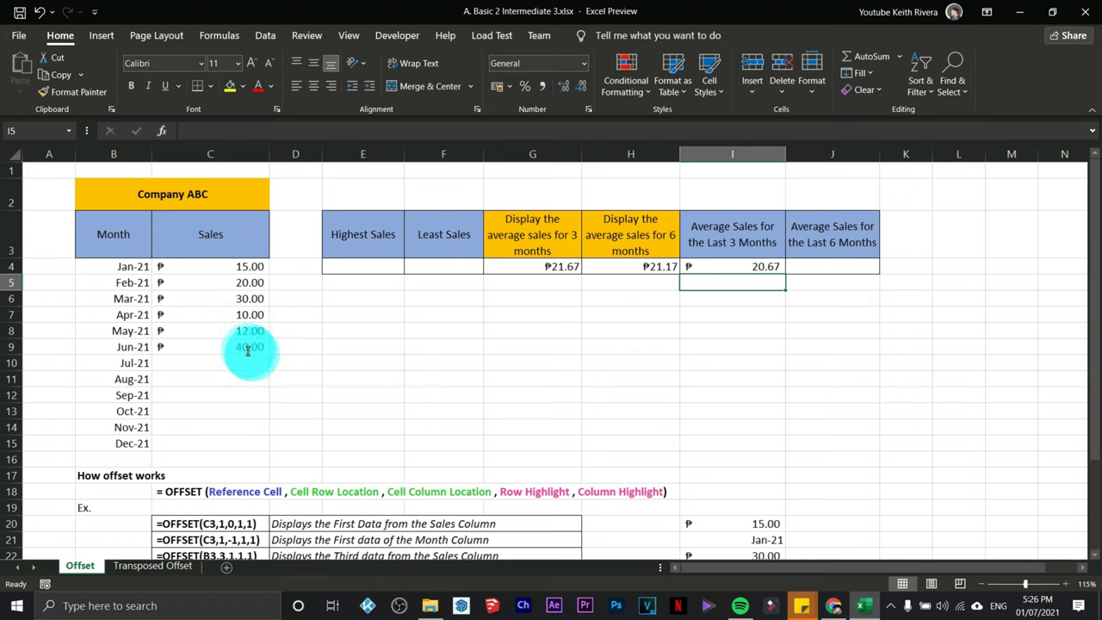
# Step: Check the average of the April to June sales, and enter 56 as the Jul-21 sales in cell C10
pyautogui.moveTo(236, 346); pyautogui.dragTo(241, 315)
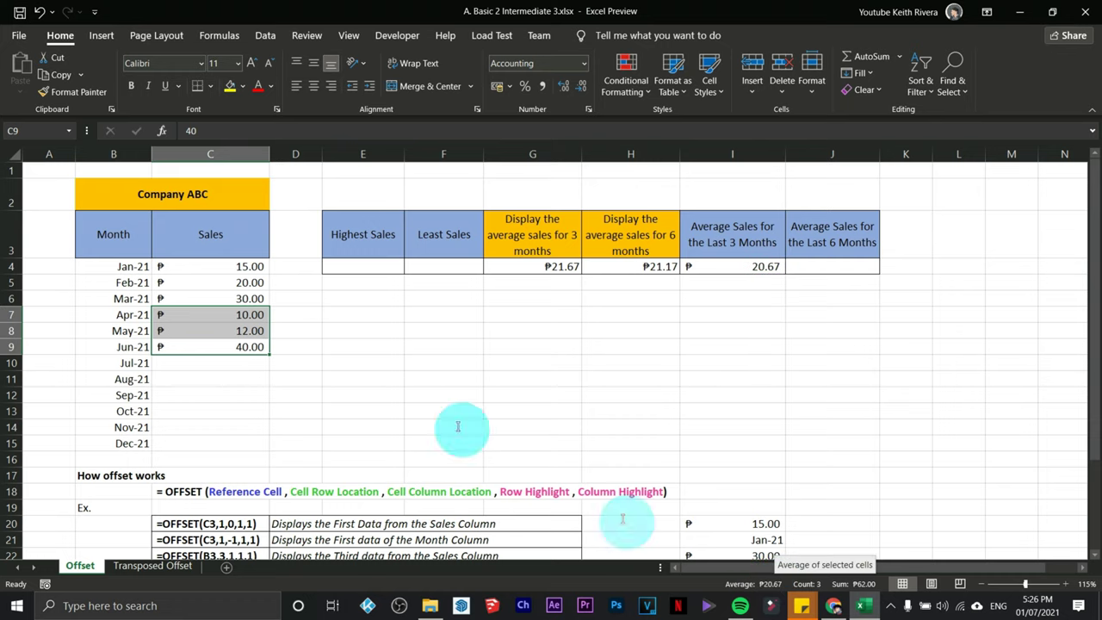
pyautogui.click(235, 363)
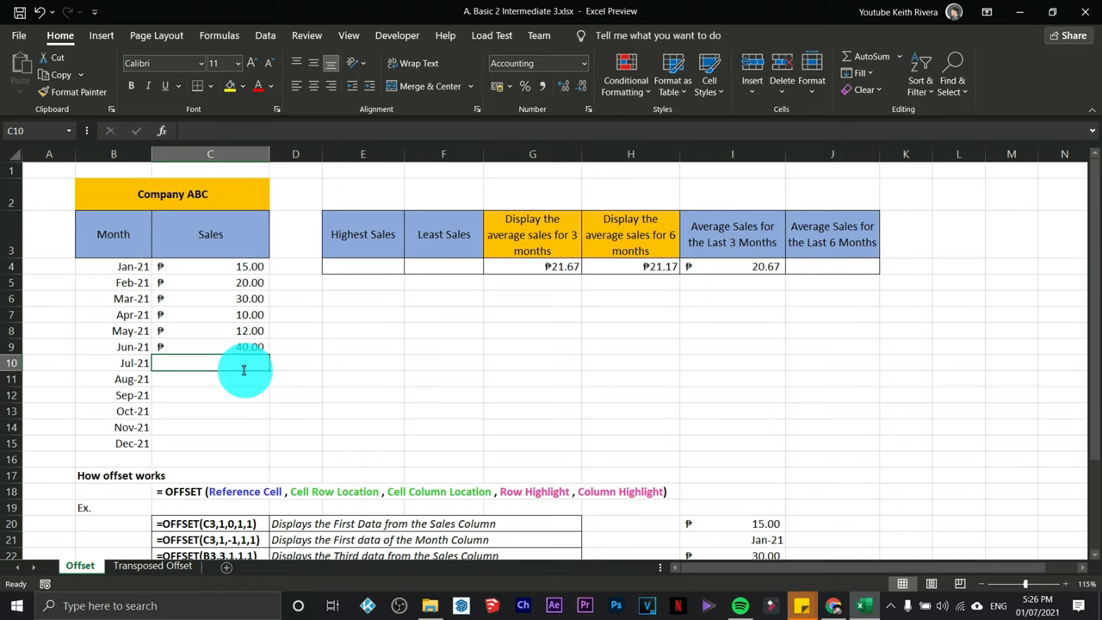
pyautogui.write('56')
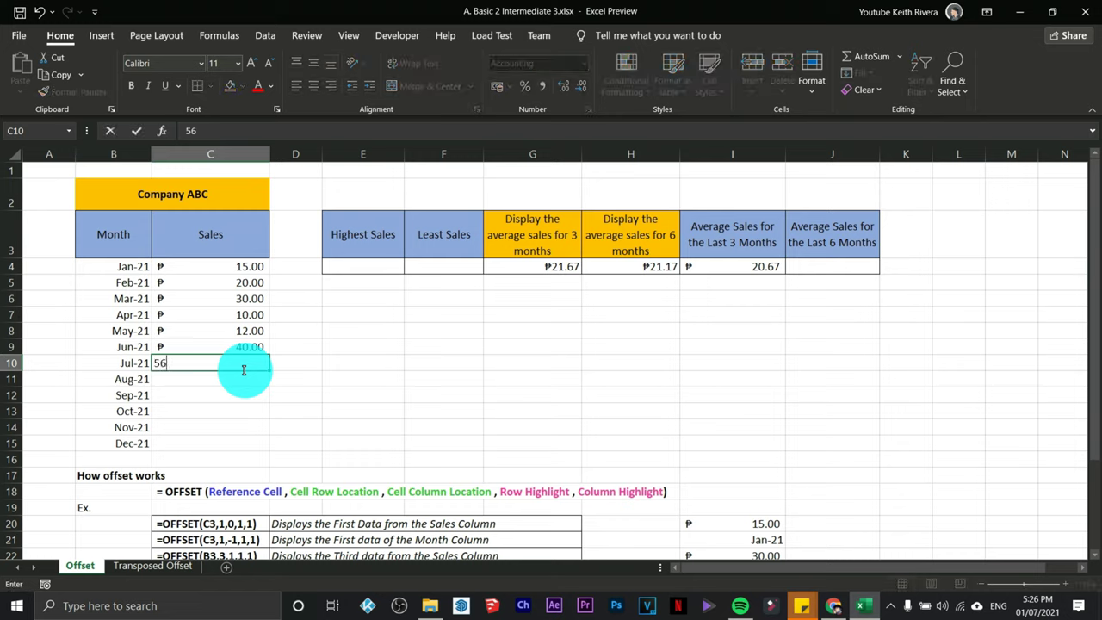
pyautogui.press('Return')
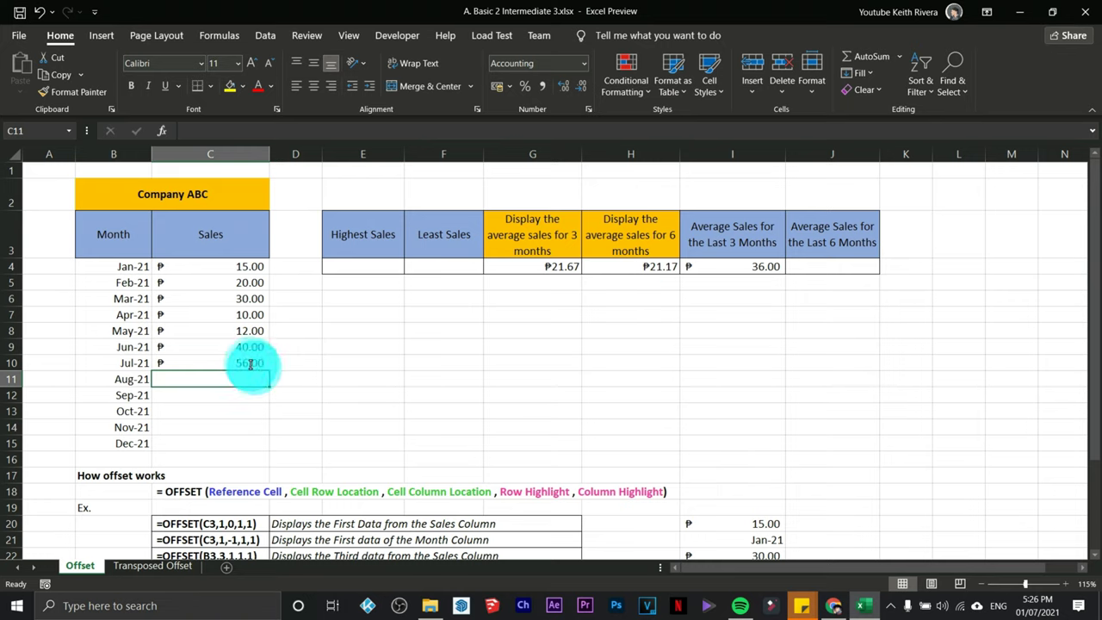
# Step: Check the average of the May to July sales, and enter 65 as the Aug-21 sales in cell C11
pyautogui.click(291, 398)
pyautogui.moveTo(238, 363); pyautogui.dragTo(238, 335)
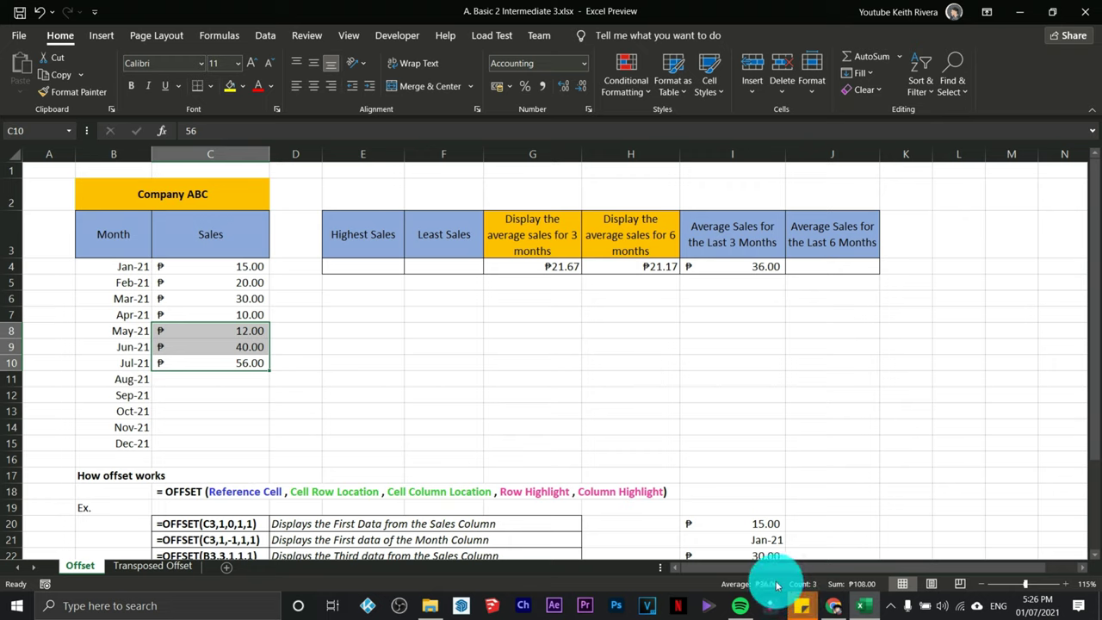
pyautogui.click(217, 382)
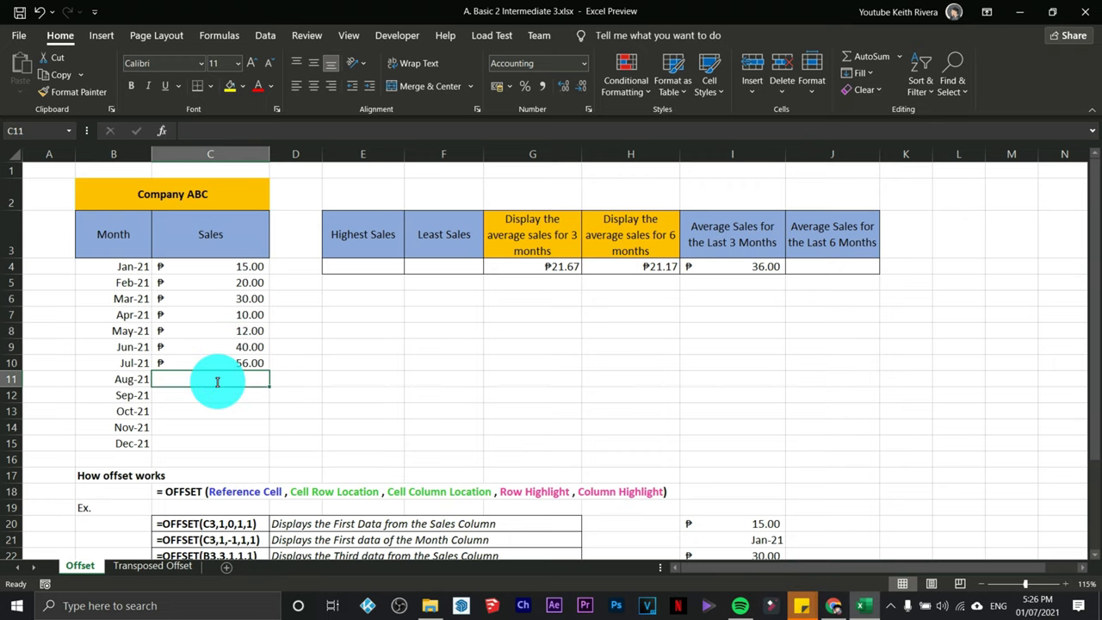
pyautogui.write('65')
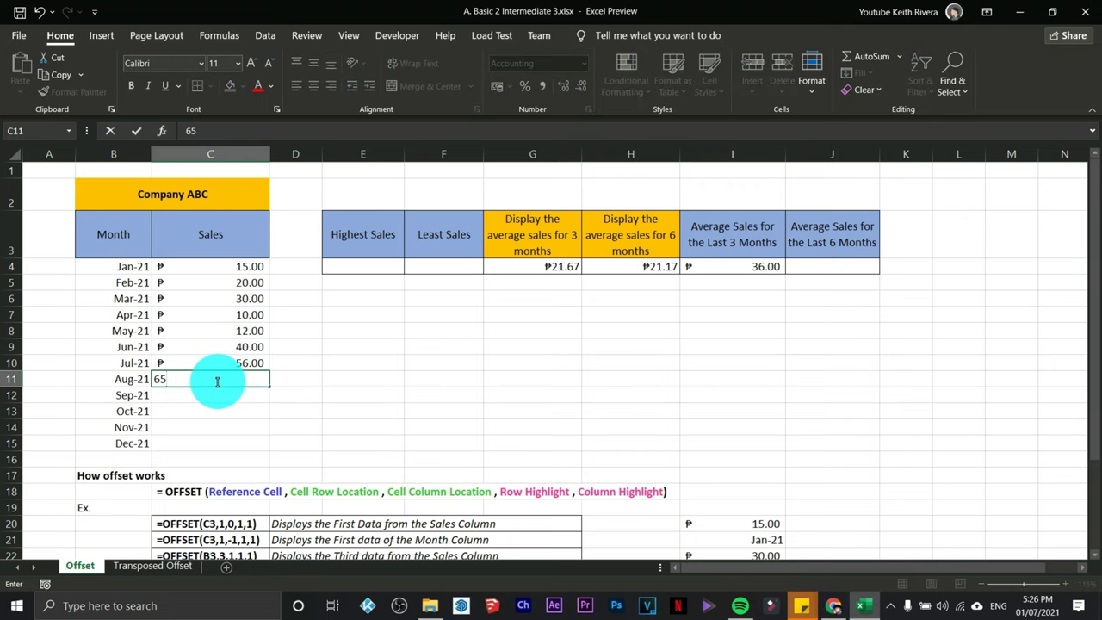
pyautogui.press('Return')
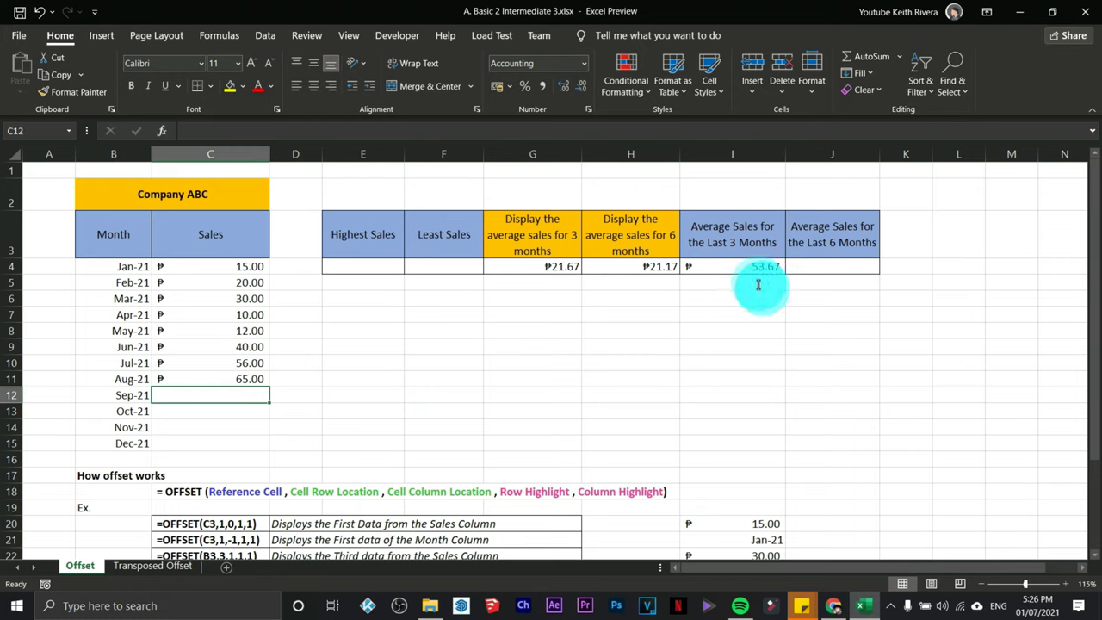
# Step: Start an AVERAGE formula with a nested OFFSET in J4, using the Sales header C3 as the reference
pyautogui.click(820, 265)
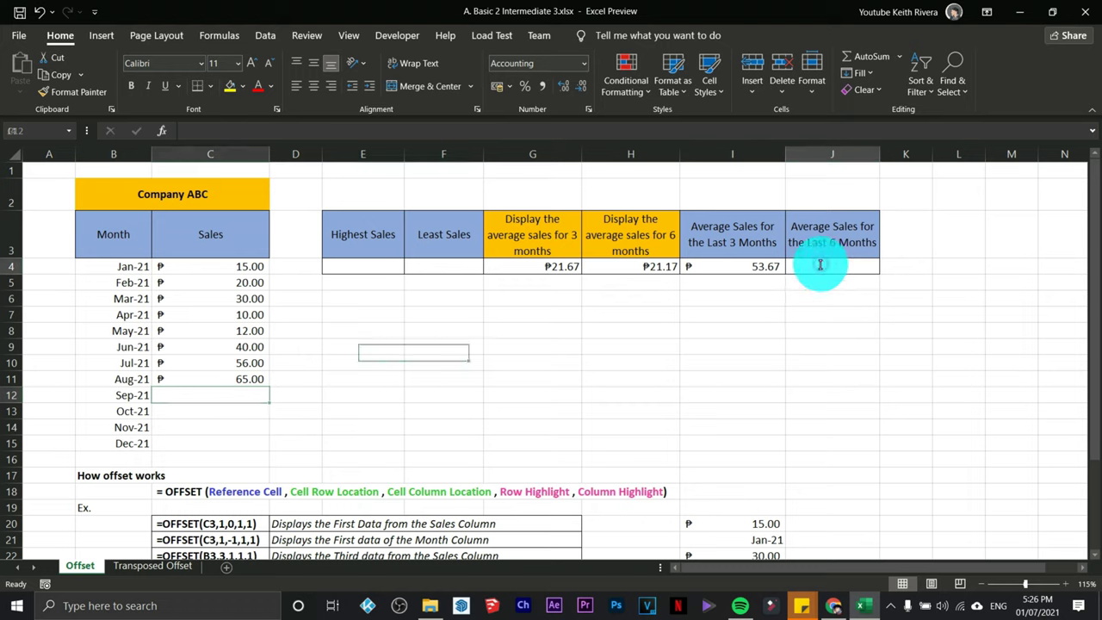
pyautogui.write('=')
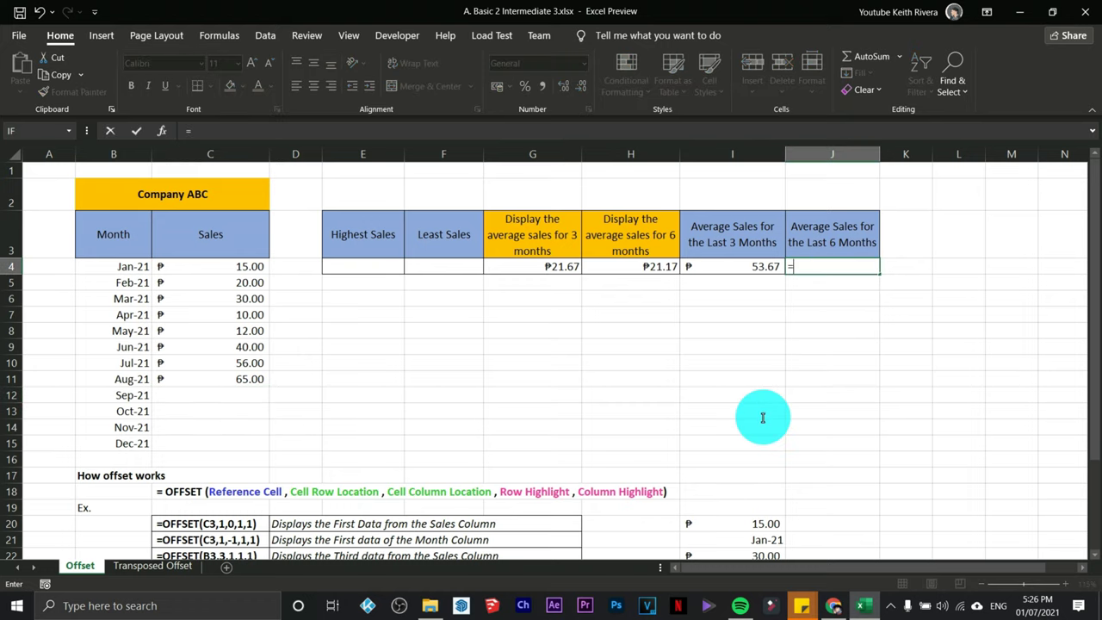
pyautogui.write('AVEA')
pyautogui.write('RA')
pyautogui.write('GE')
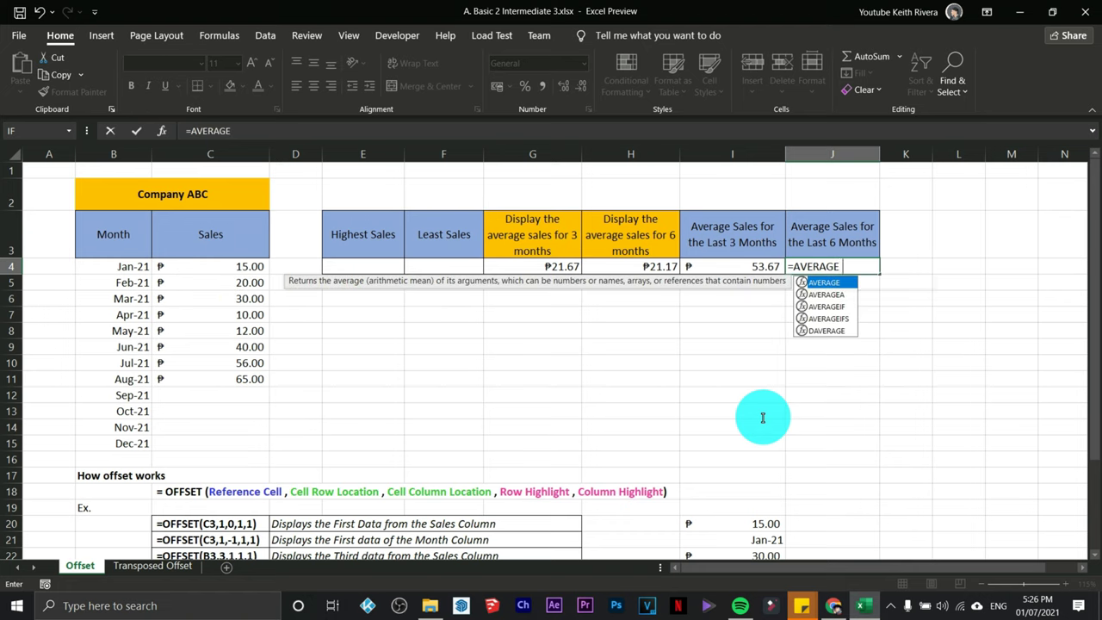
pyautogui.write('(OFFSET')
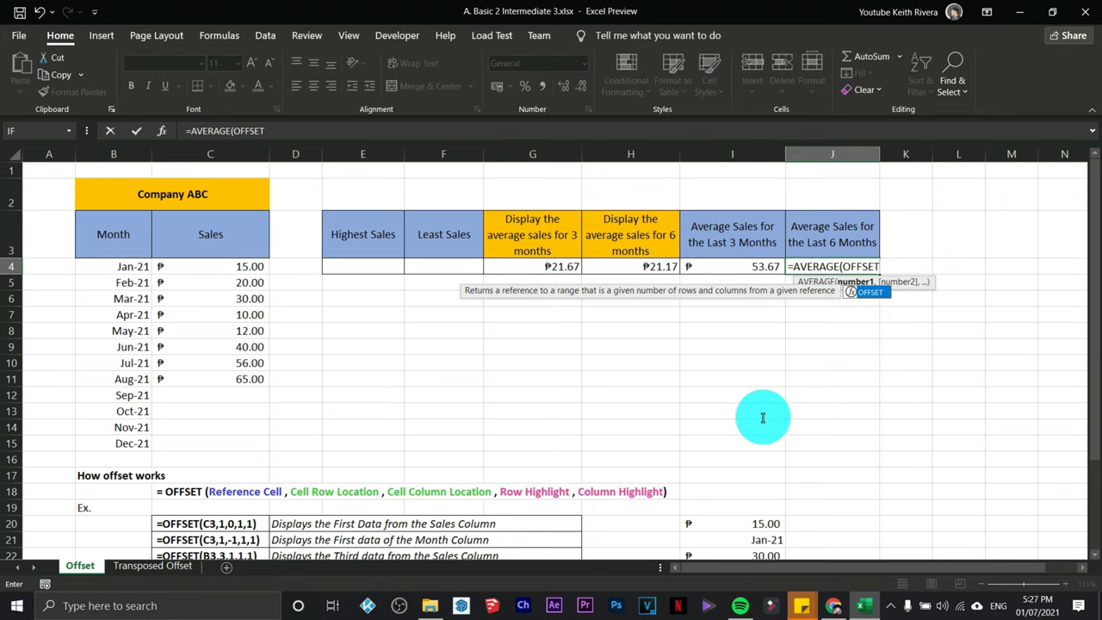
pyautogui.write('(')
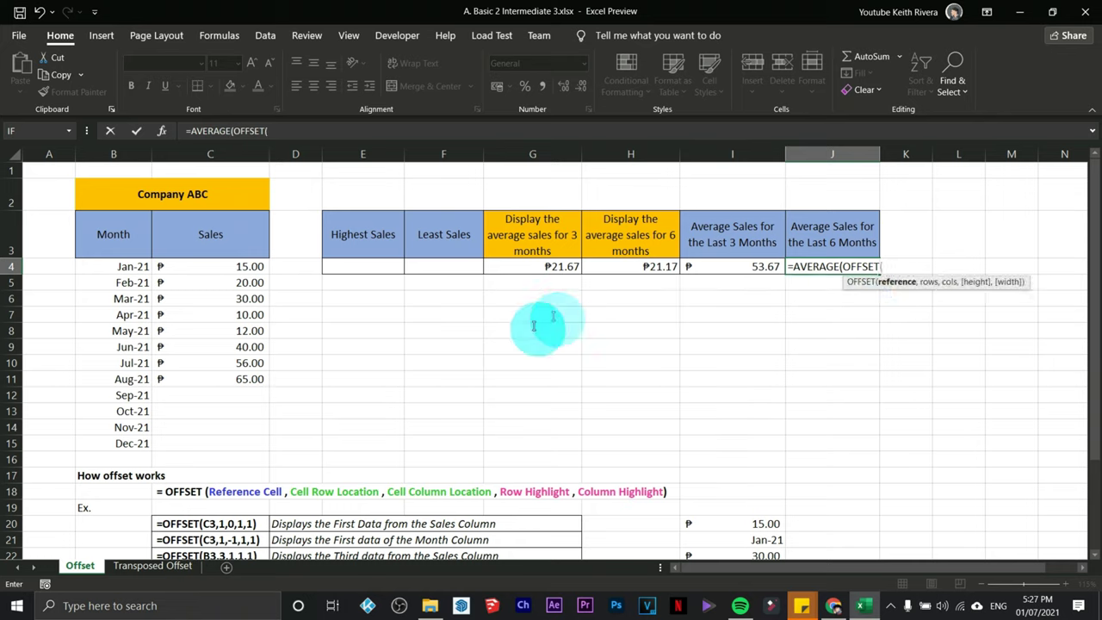
pyautogui.click(218, 236)
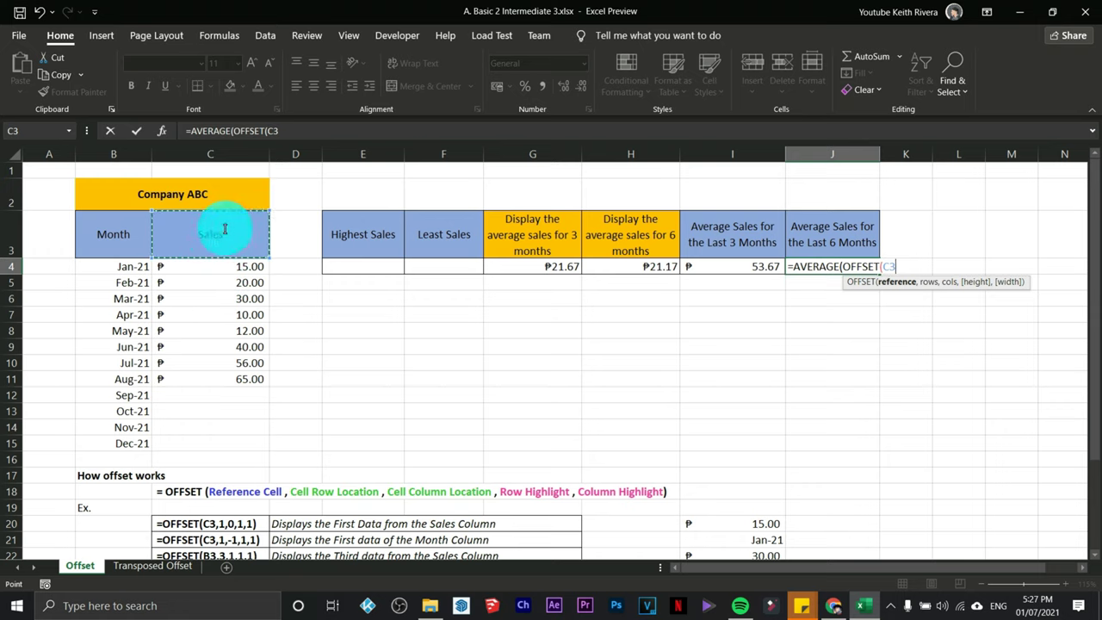
pyautogui.write(',')
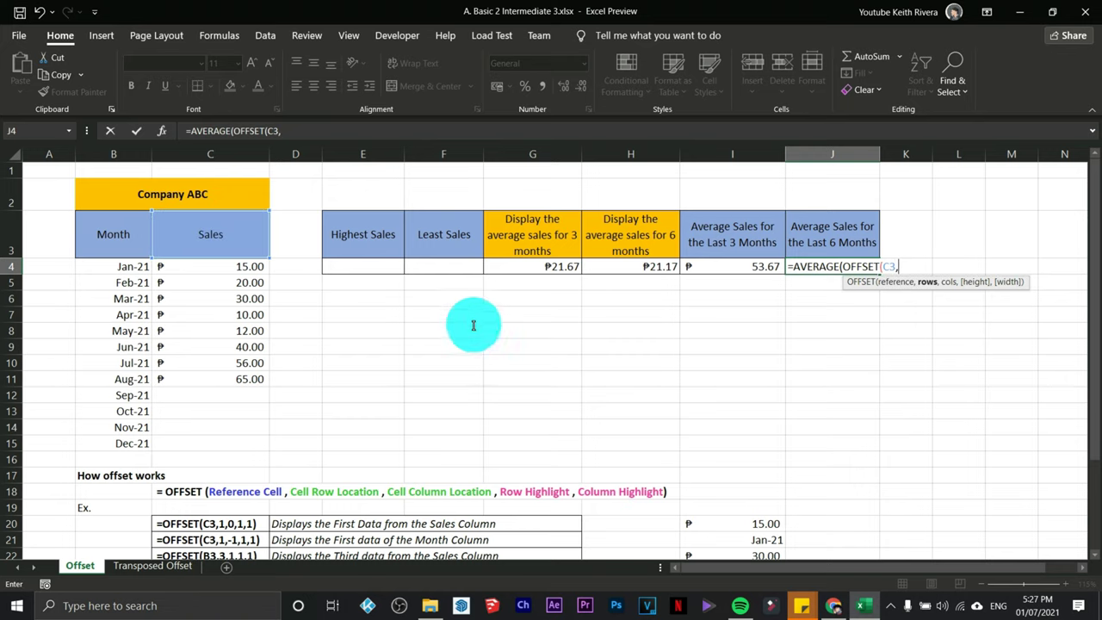
# Step: Set the OFFSET rows argument in J4 to a COUNTA of C4:C15, the January to December sales
pyautogui.write('COUNTA')
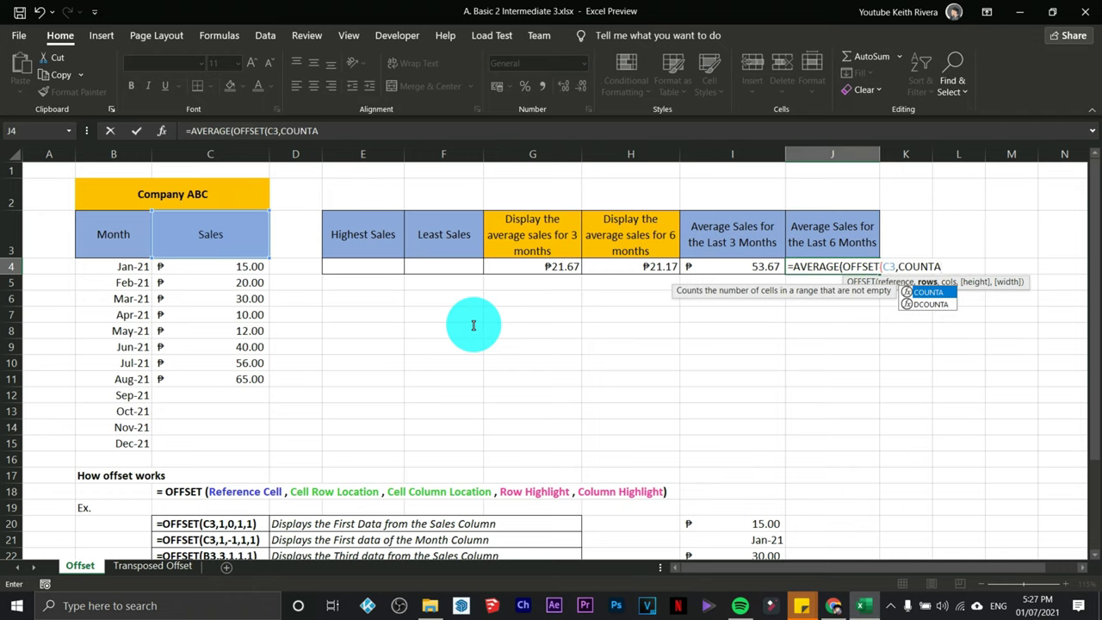
pyautogui.write('(')
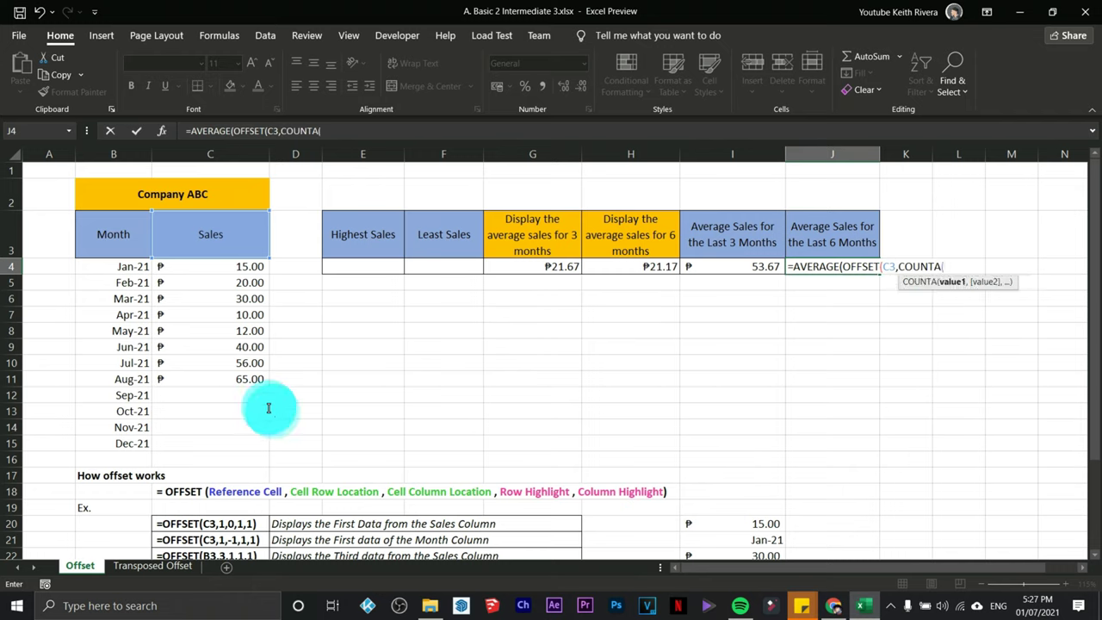
pyautogui.click(211, 265)
pyautogui.moveTo(211, 265); pyautogui.dragTo(216, 444)
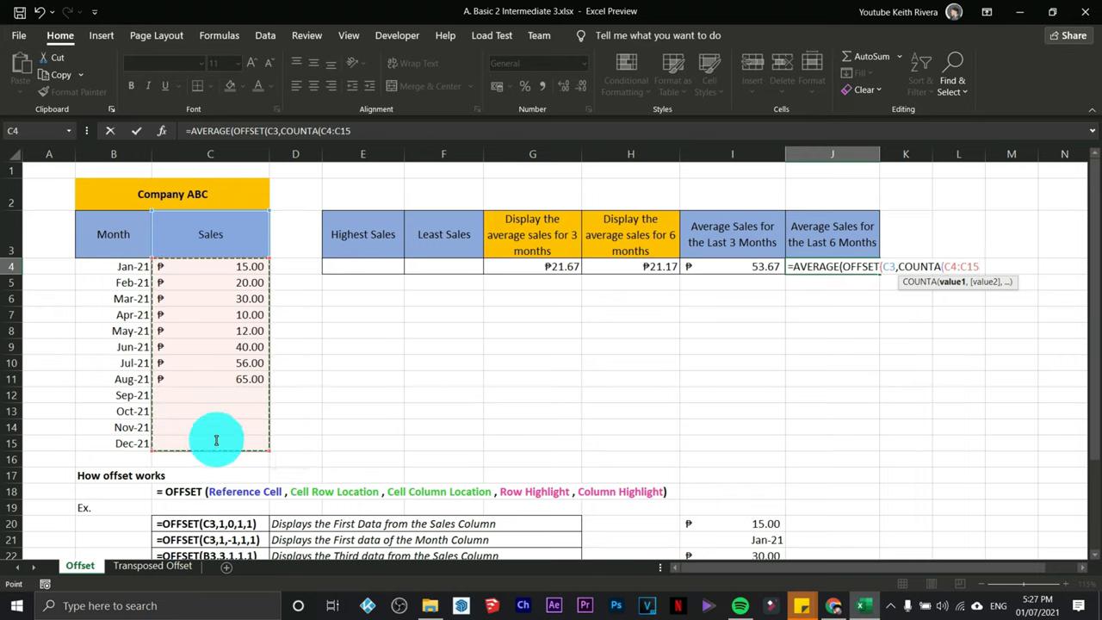
# Step: Complete the J4 formula with 0 columns, a height of -6 and a width of 1, and check it against the March to August sales average
pyautogui.write('),0,-6,1')
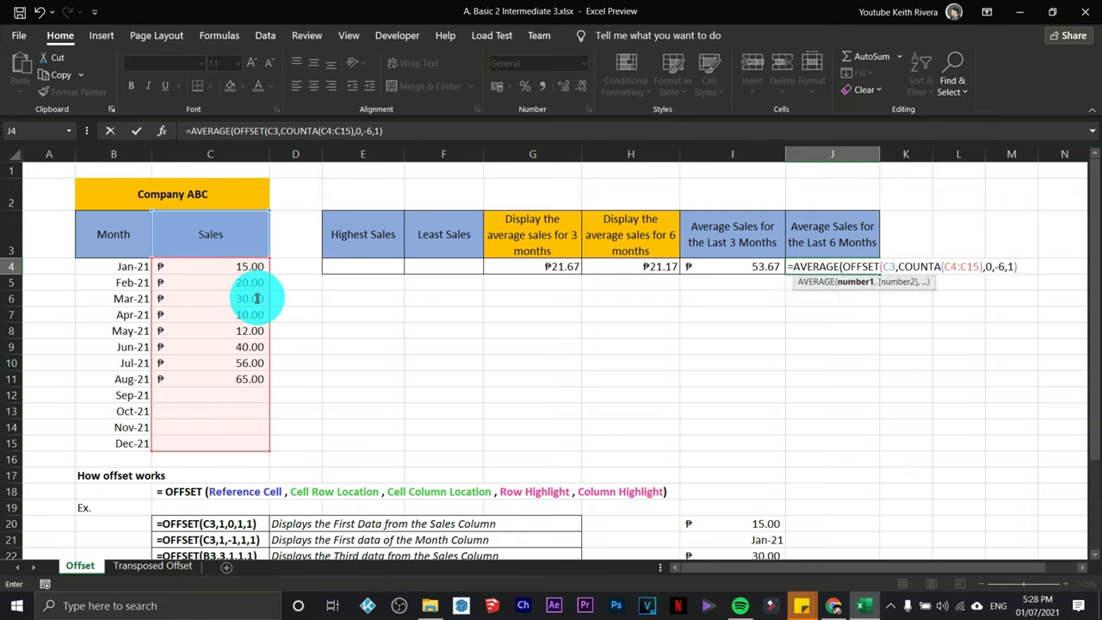
pyautogui.write(')')
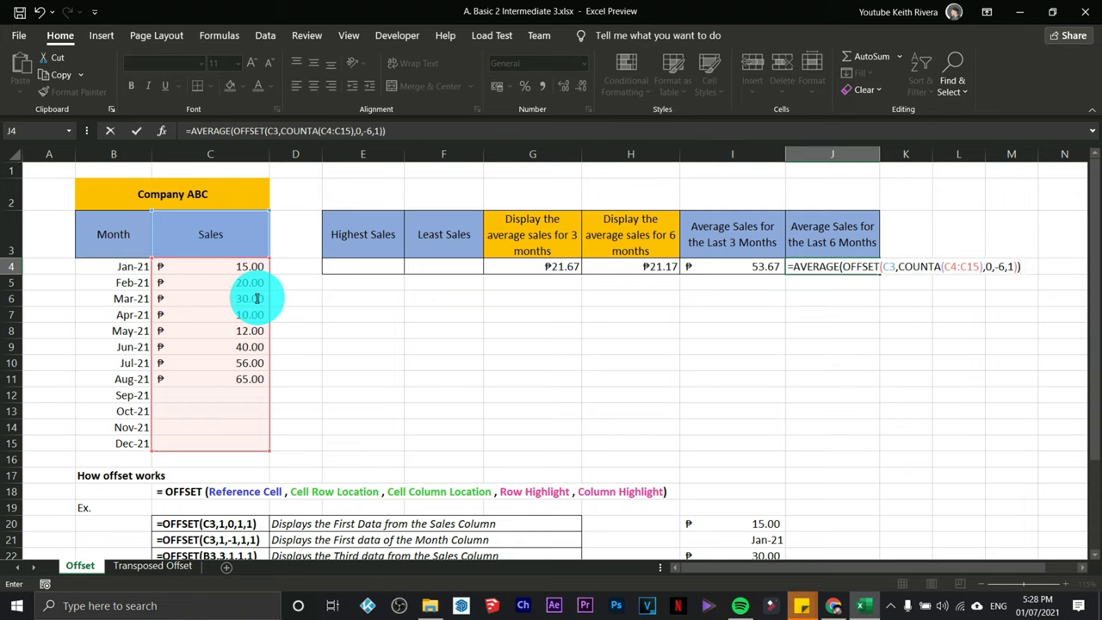
pyautogui.press('Return')
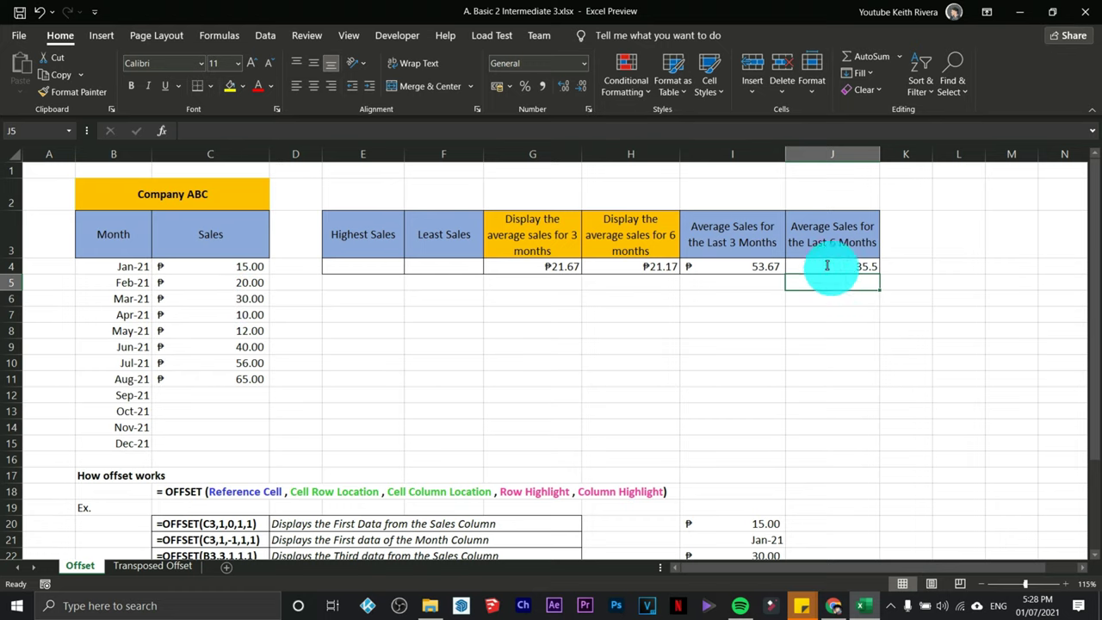
pyautogui.moveTo(246, 379); pyautogui.dragTo(245, 298)
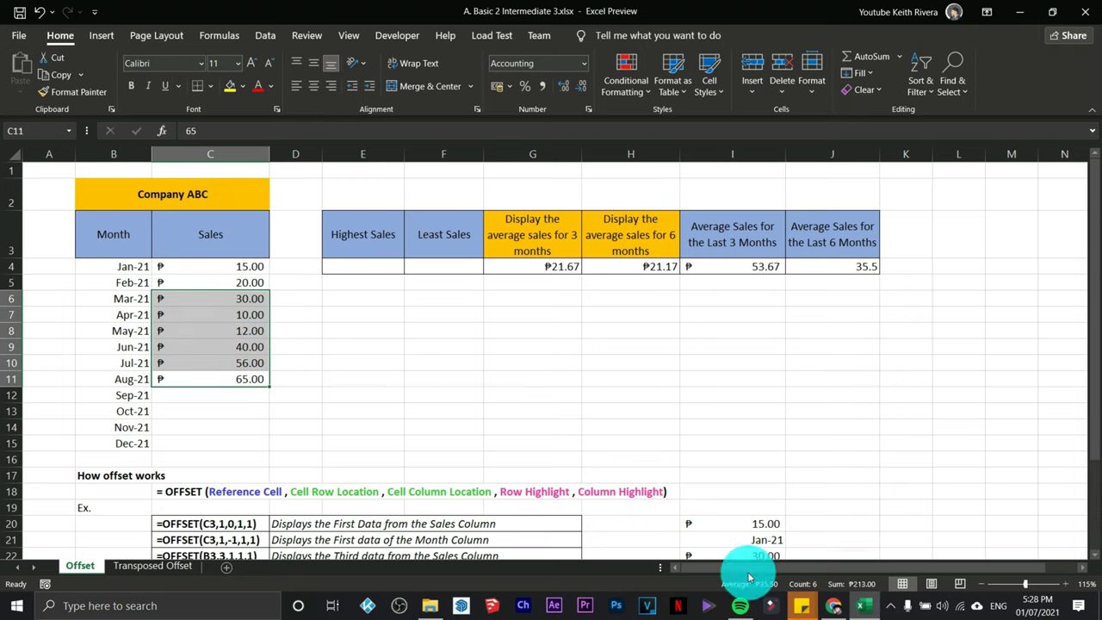
# Step: Enter 85 as the Sep-21 sales in C12, and compare the average of the April to September sales with J4
pyautogui.click(229, 396)
pyautogui.write('8')
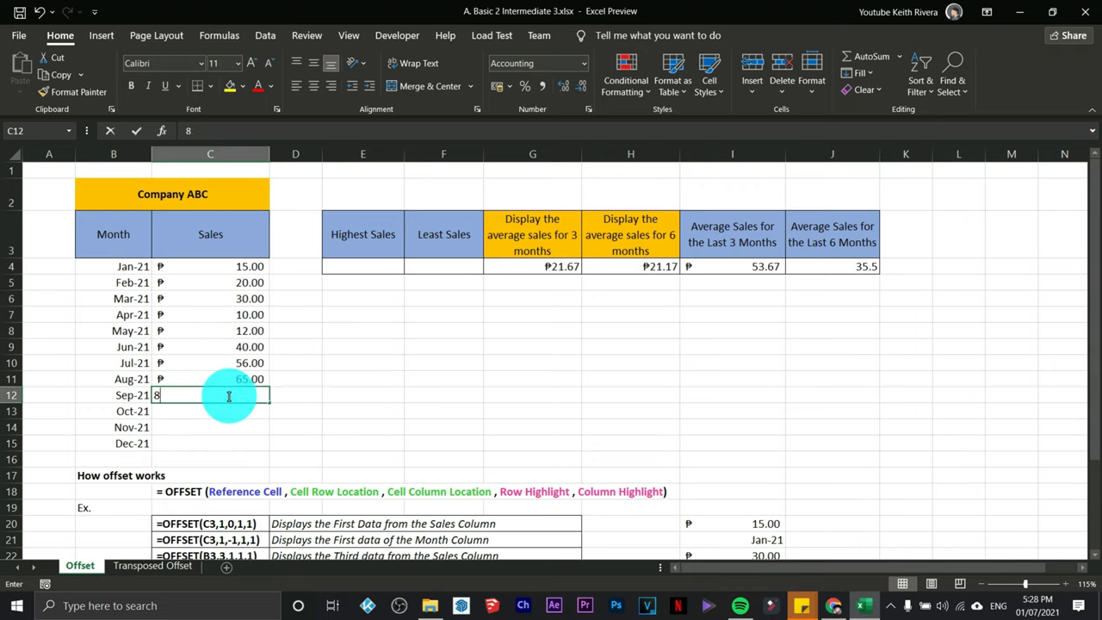
pyautogui.write('5')
pyautogui.press('Return')
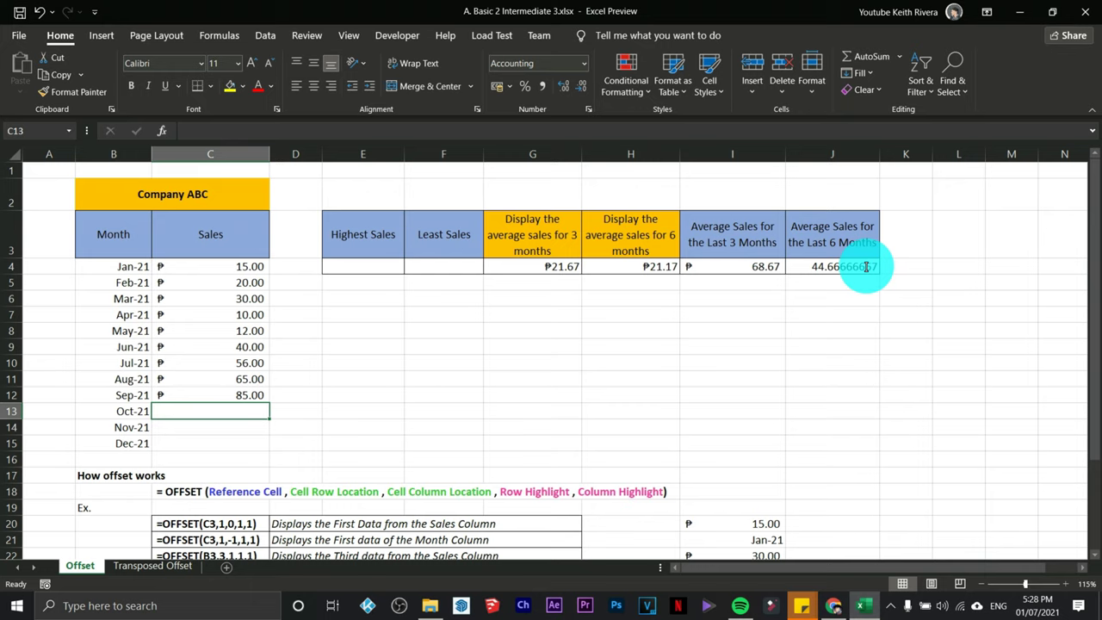
pyautogui.moveTo(201, 394); pyautogui.dragTo(216, 315)
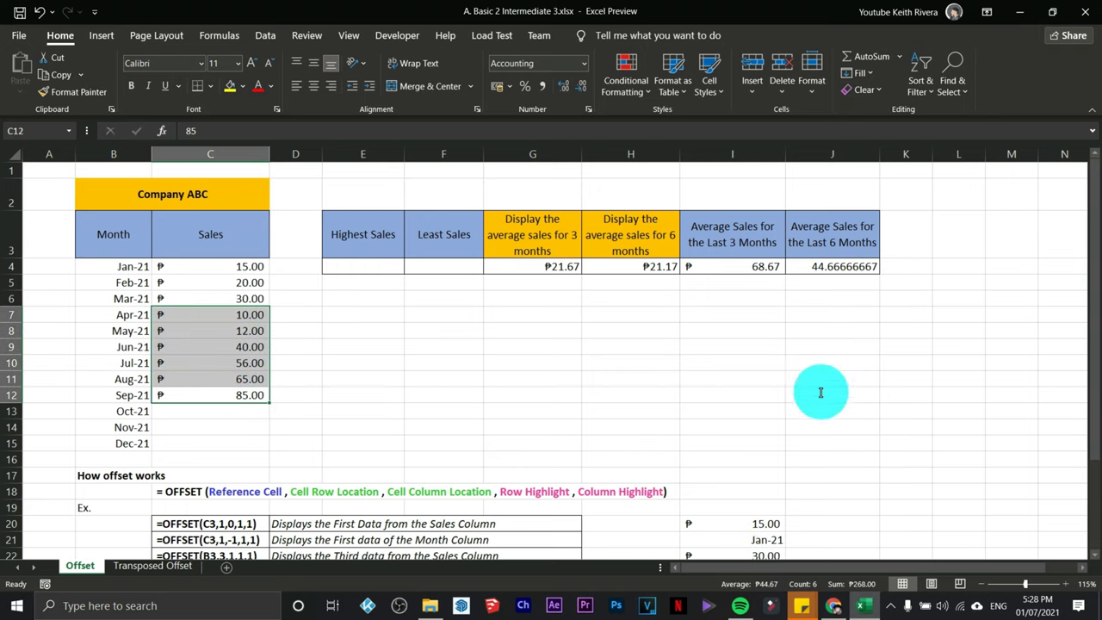
pyautogui.click(848, 268)
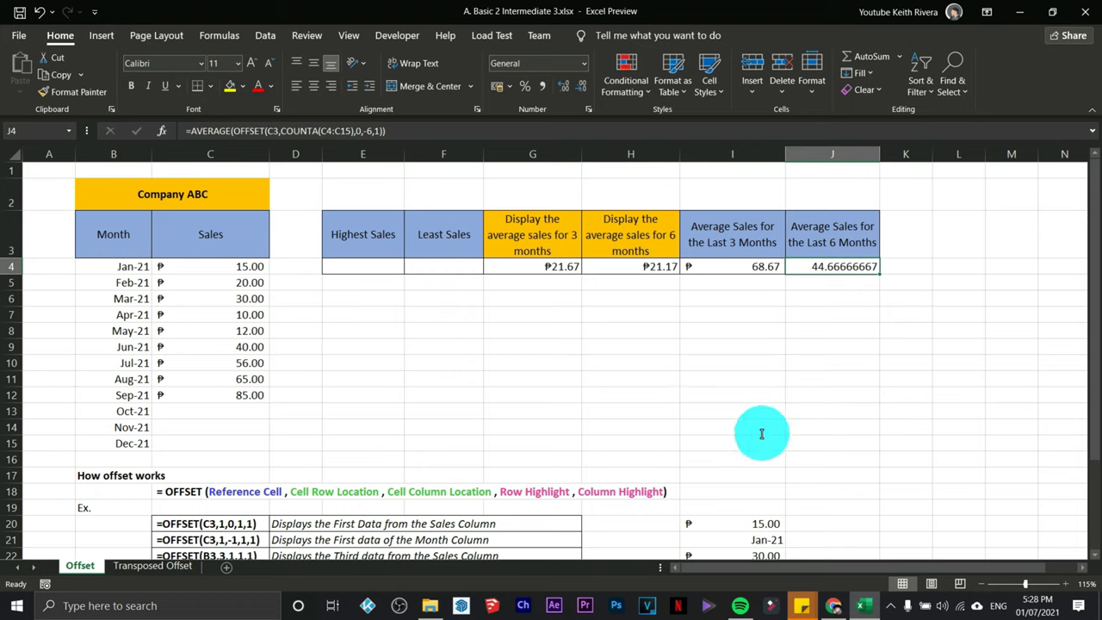
# Step: Enter =MAX(C4:C12) in the Highest Sales cell E4, and check it against the Sep-21 sales
pyautogui.click(347, 264)
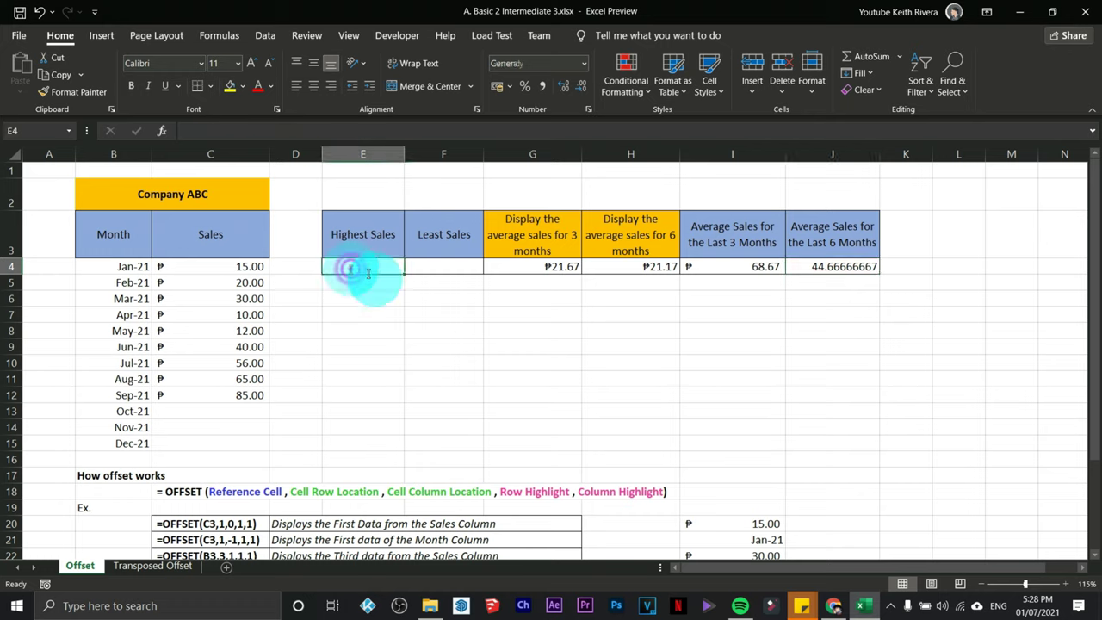
pyautogui.click(465, 269)
pyautogui.click(356, 266)
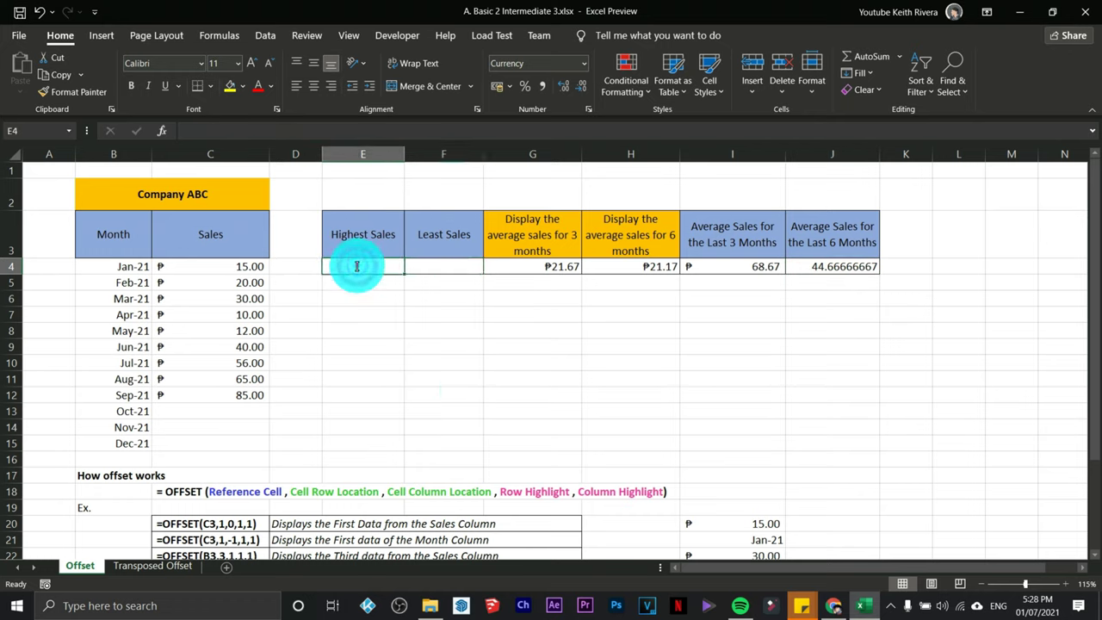
pyautogui.write('=')
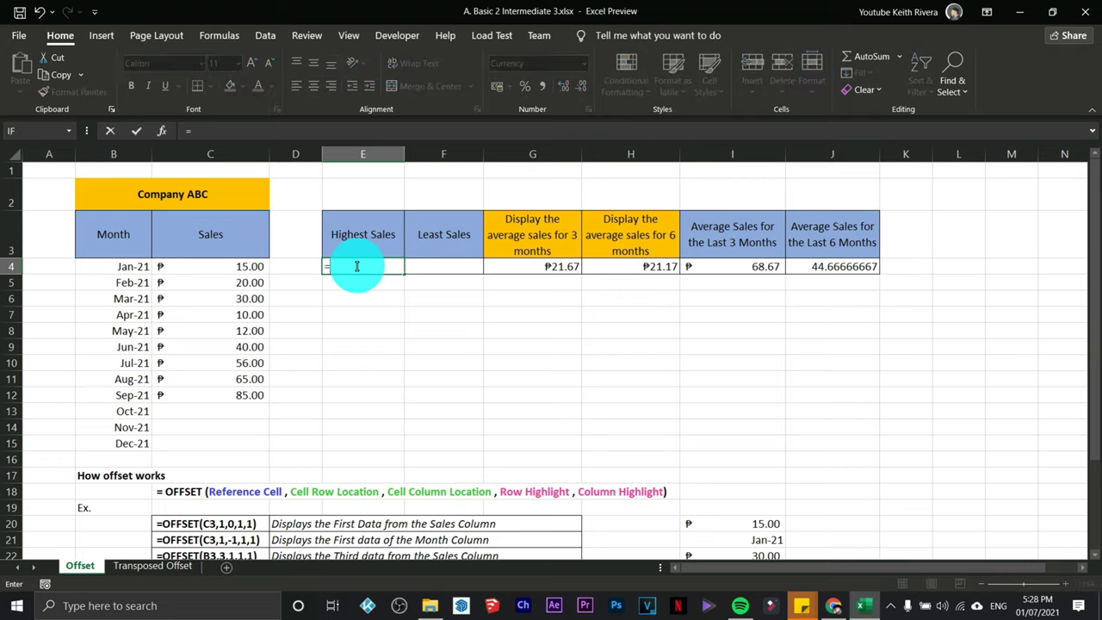
pyautogui.write('MAX')
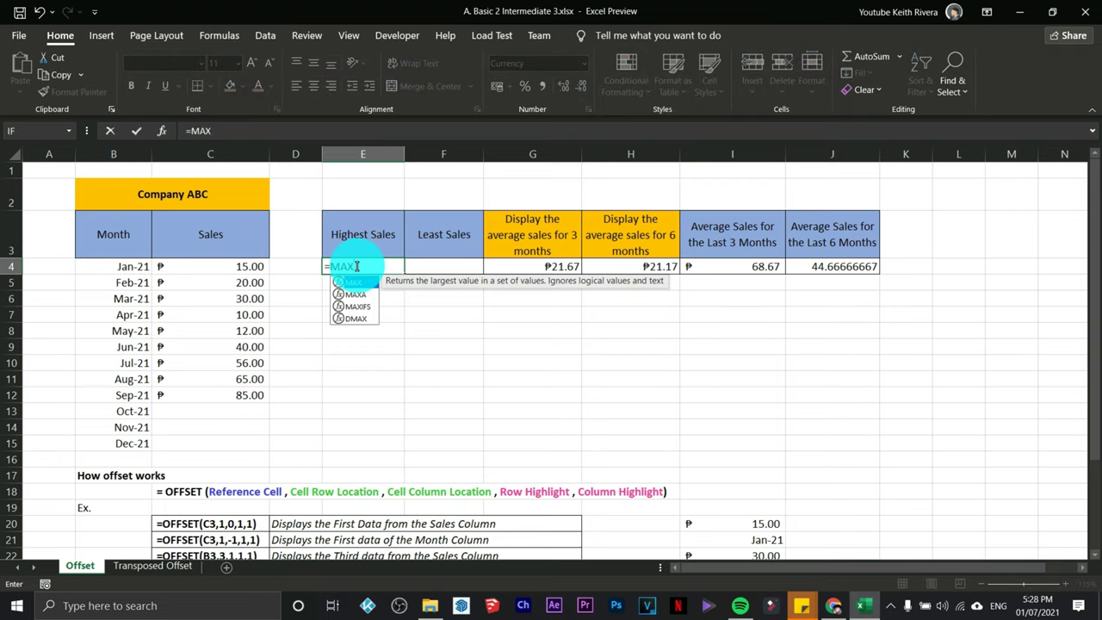
pyautogui.write('(')
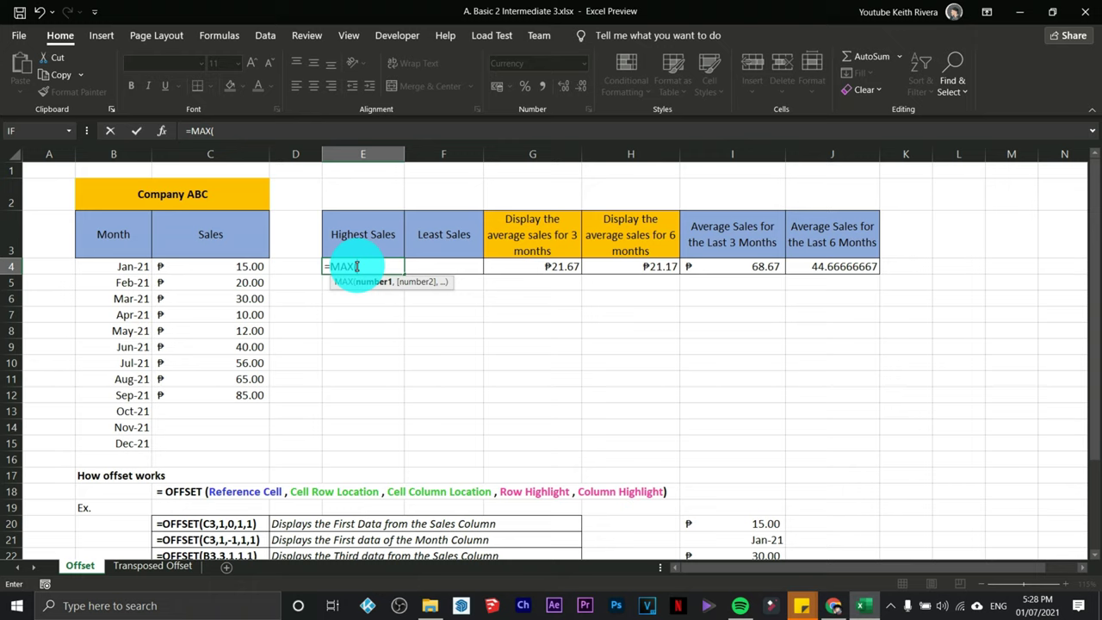
pyautogui.moveTo(215, 267); pyautogui.dragTo(218, 390)
pyautogui.press('Return')
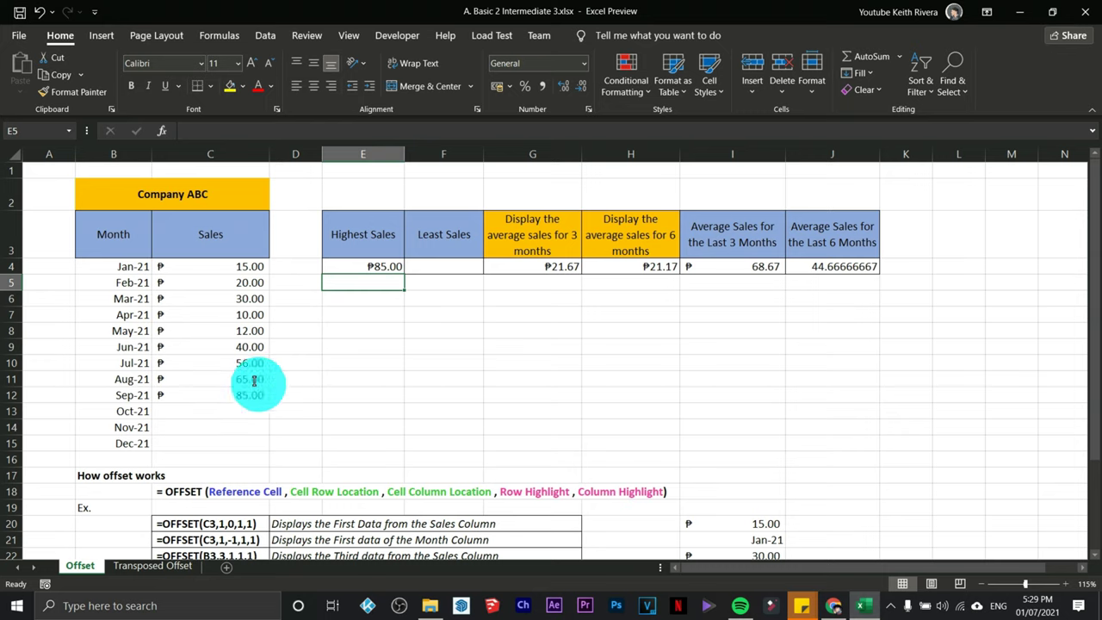
pyautogui.click(226, 395)
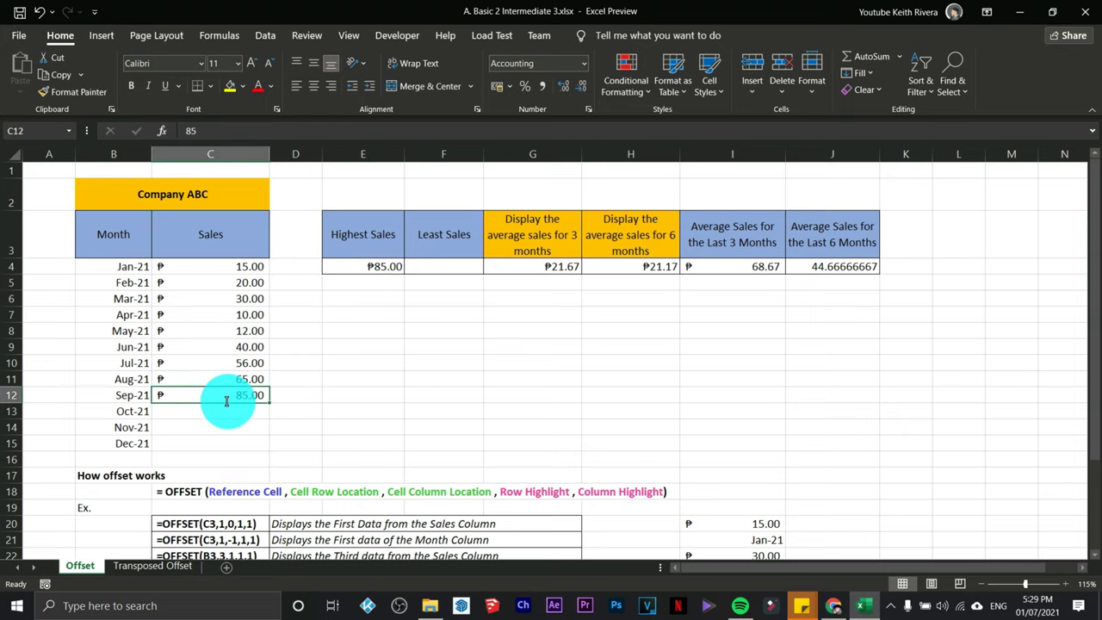
# Step: Enter =MIN(C4:C12) in the Least Sales cell F4, and check it against the Apr-21 sales
pyautogui.click(444, 266)
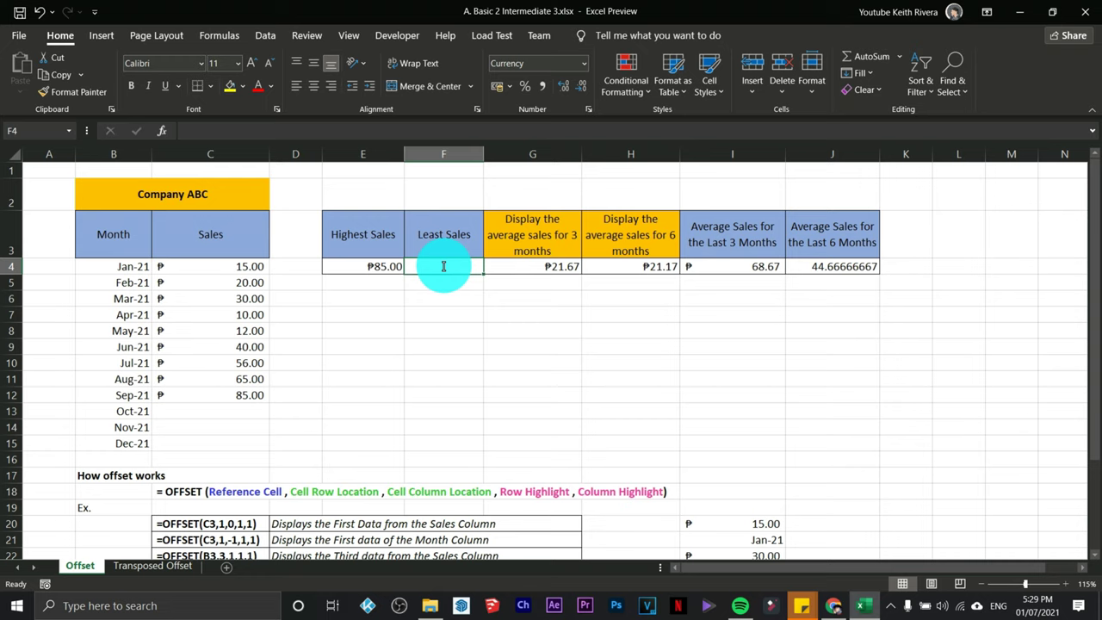
pyautogui.write('=MIN')
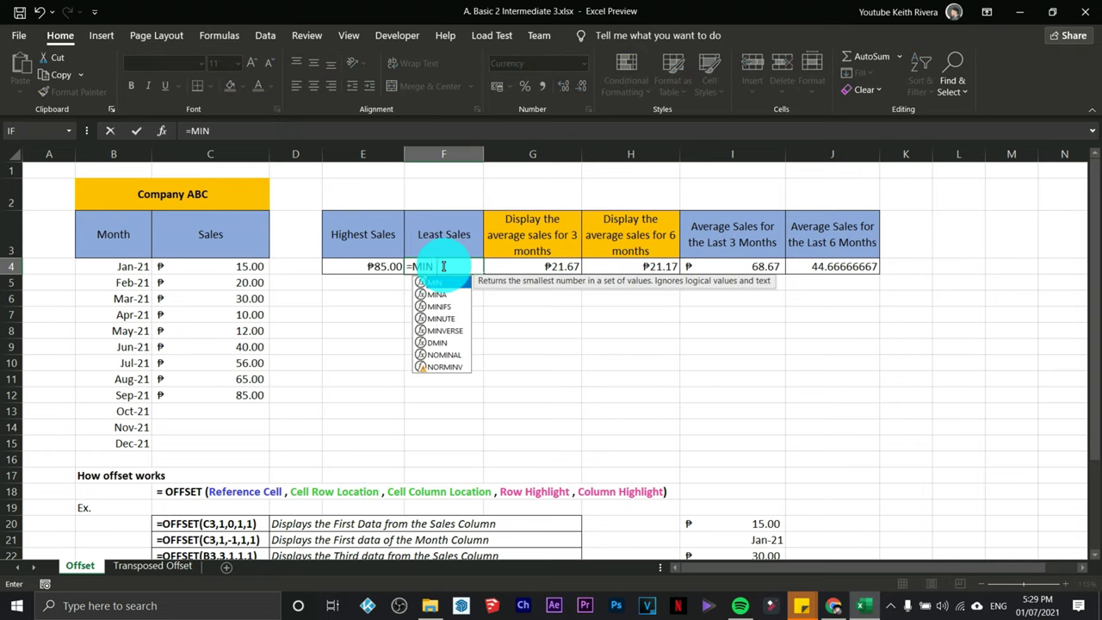
pyautogui.write('(')
pyautogui.moveTo(210, 266); pyautogui.dragTo(212, 395)
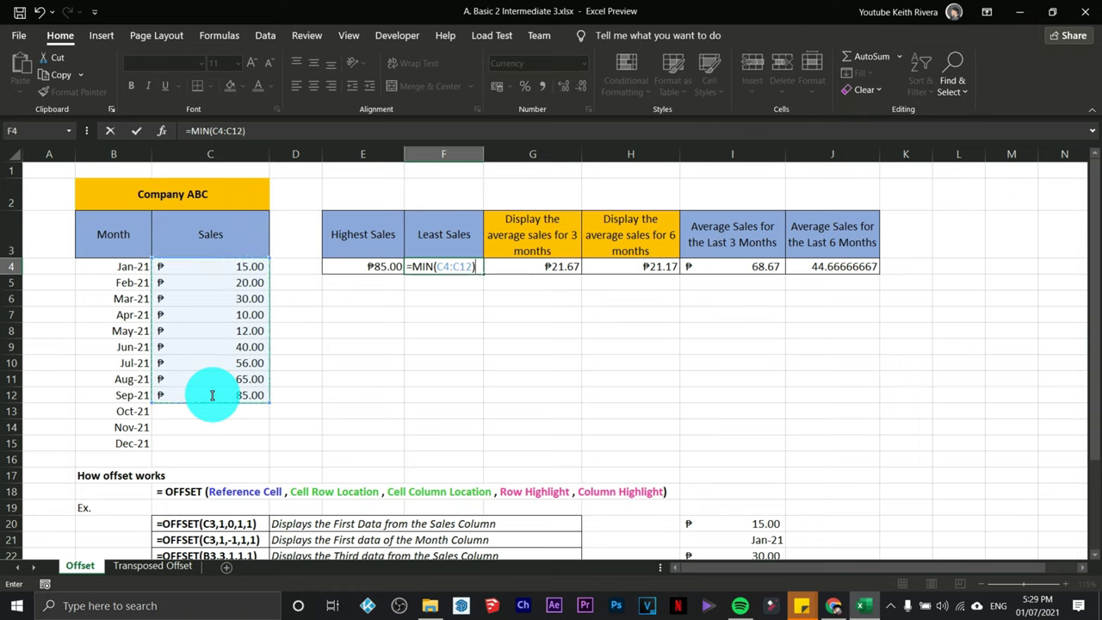
pyautogui.press('Return')
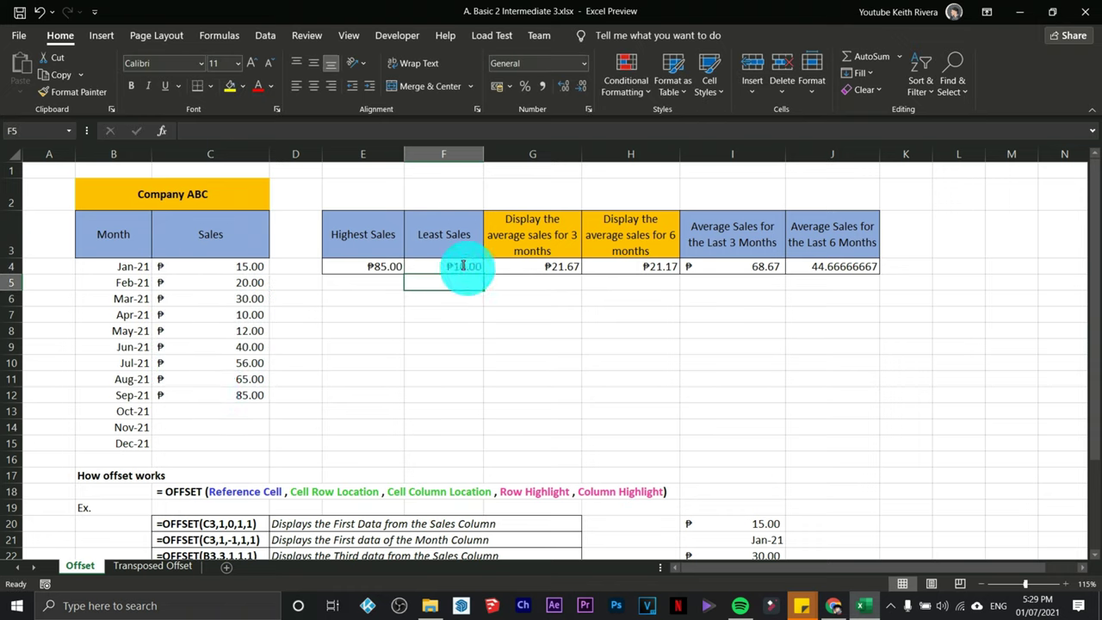
pyautogui.click(246, 314)
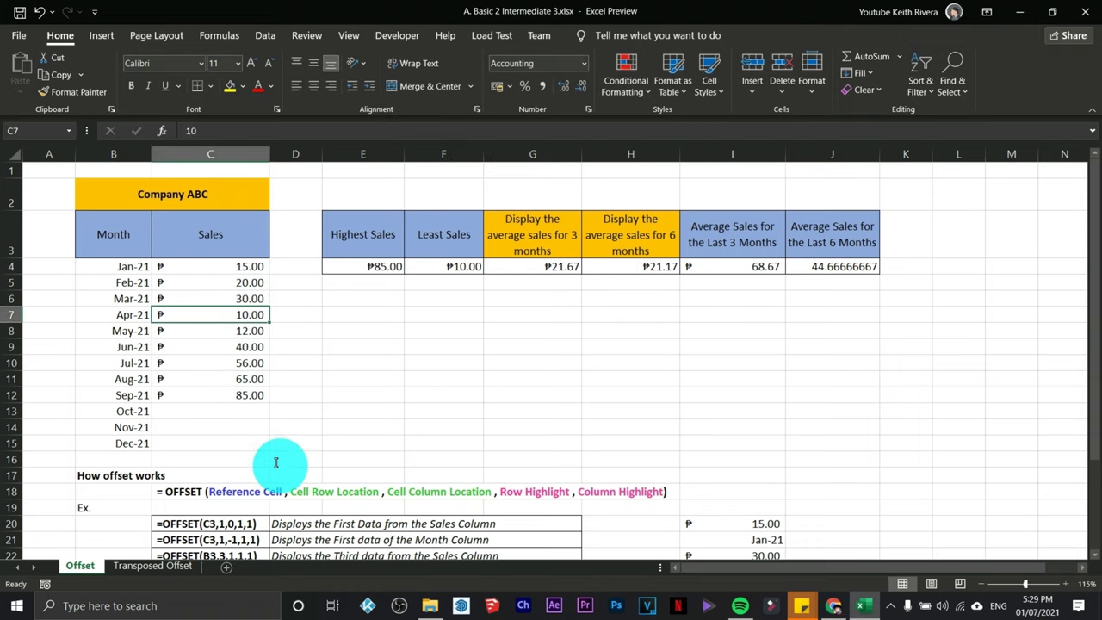